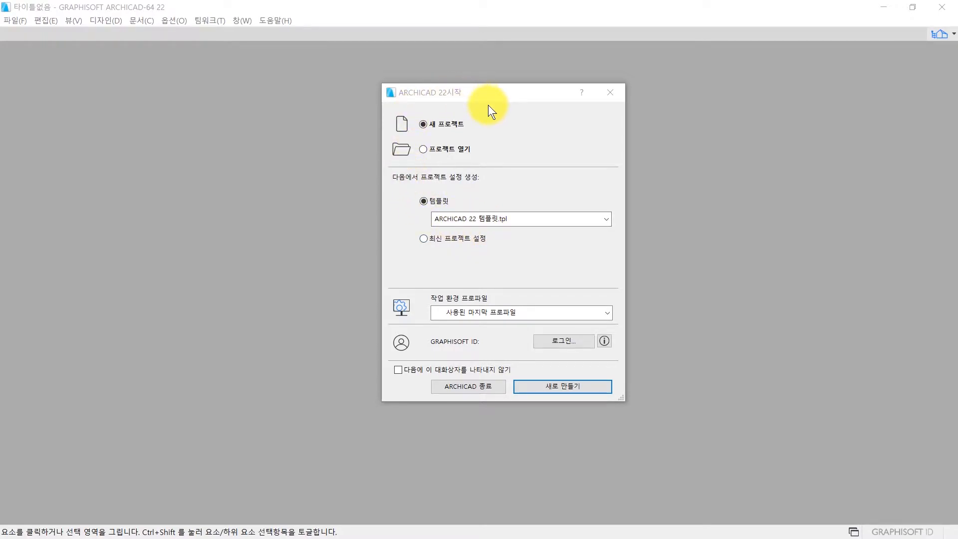
Create a new project from the "ARCHICAD 22 템플릿.tpl" template
left_click(435, 125)
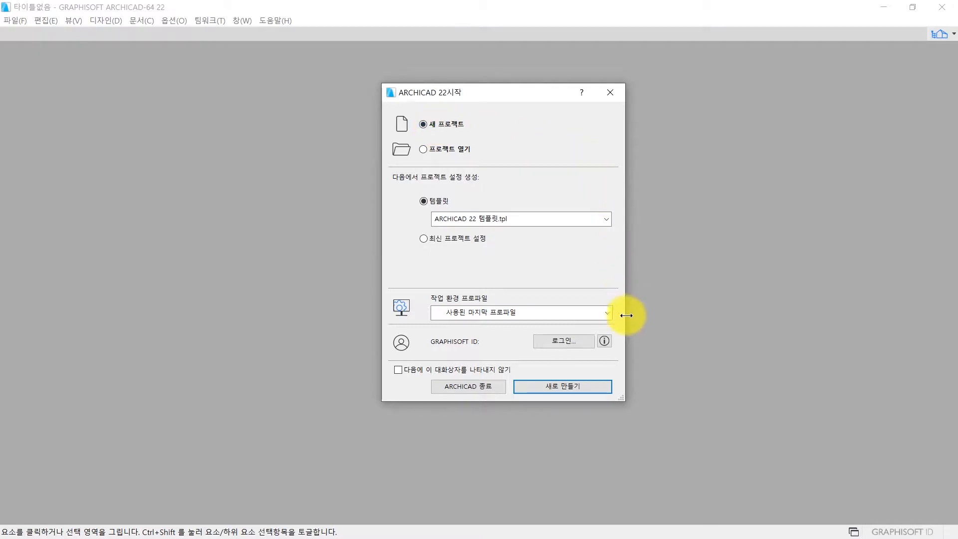
left_click(558, 387)
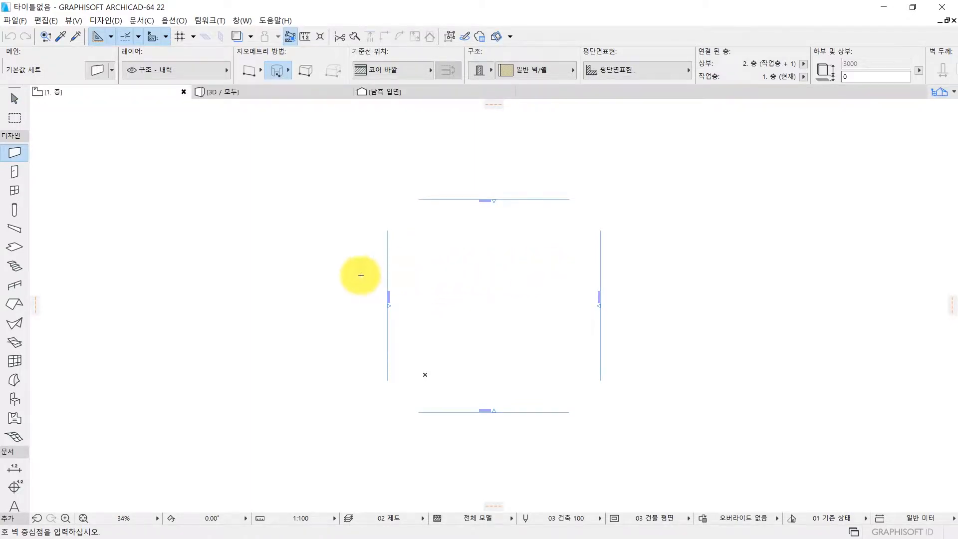
Open the default settings of the Beam tool and set the beam height to 800
left_click(13, 230)
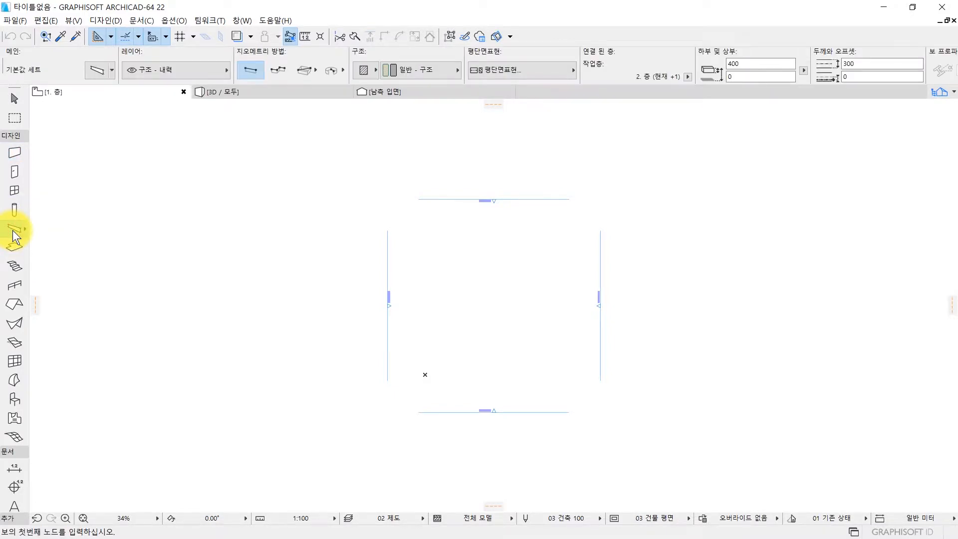
double_click(13, 229)
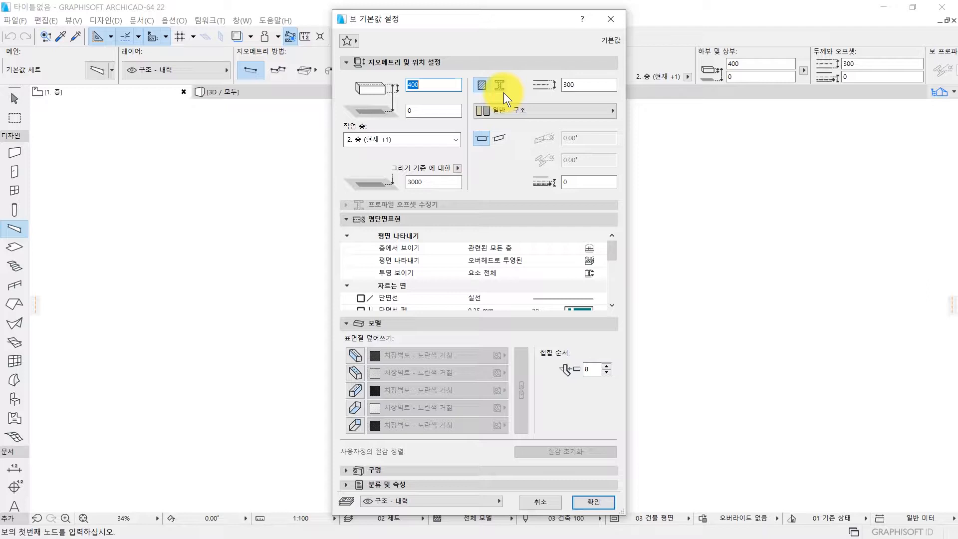
left_click(431, 84)
double_click(429, 85)
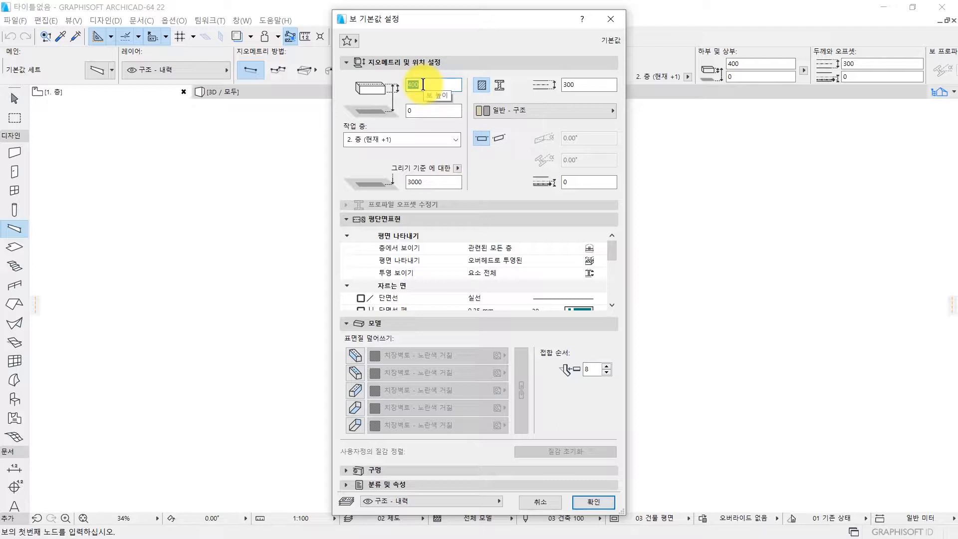
type("800")
left_click(452, 92)
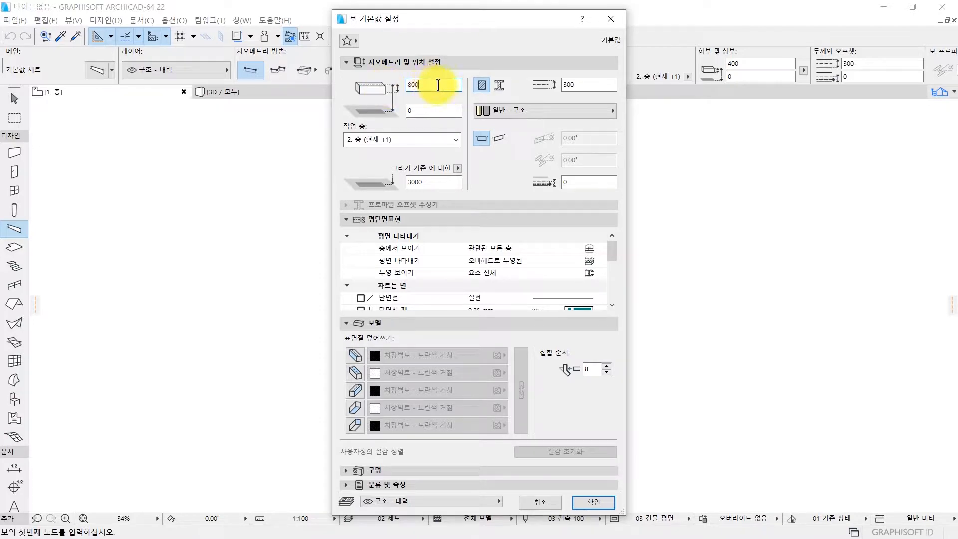
Set the beam's elevation offset from its home story to 500 and its home story to "1. 층"
left_click(426, 114)
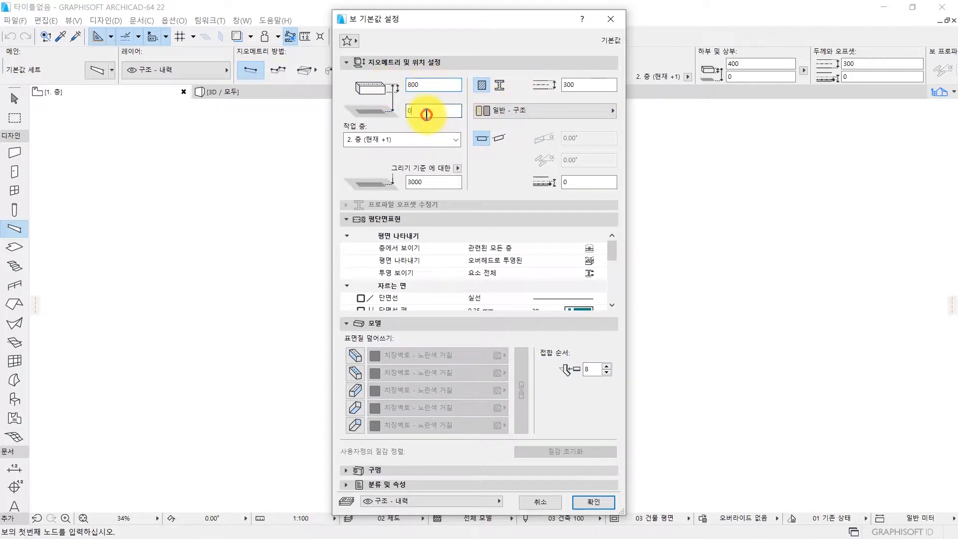
left_click_drag(425, 114, 405, 117)
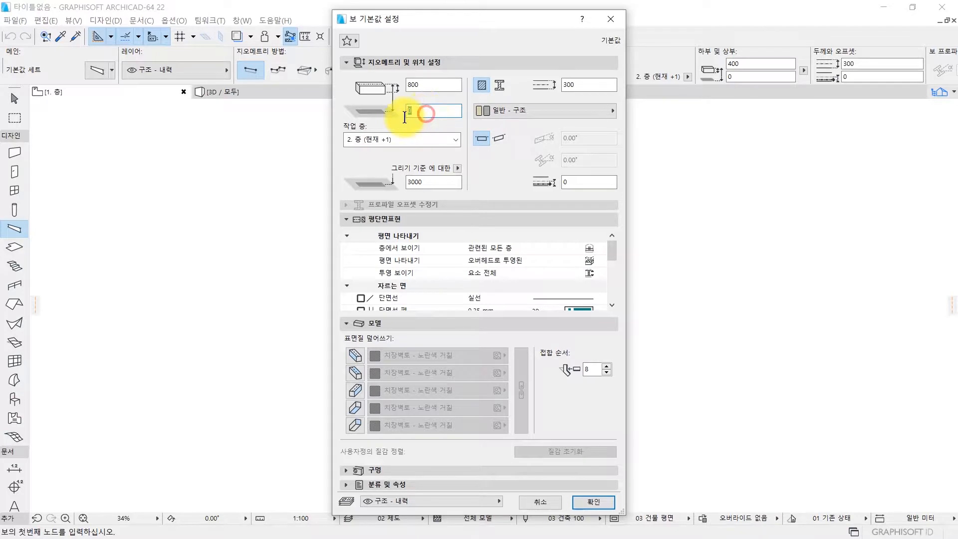
type("0")
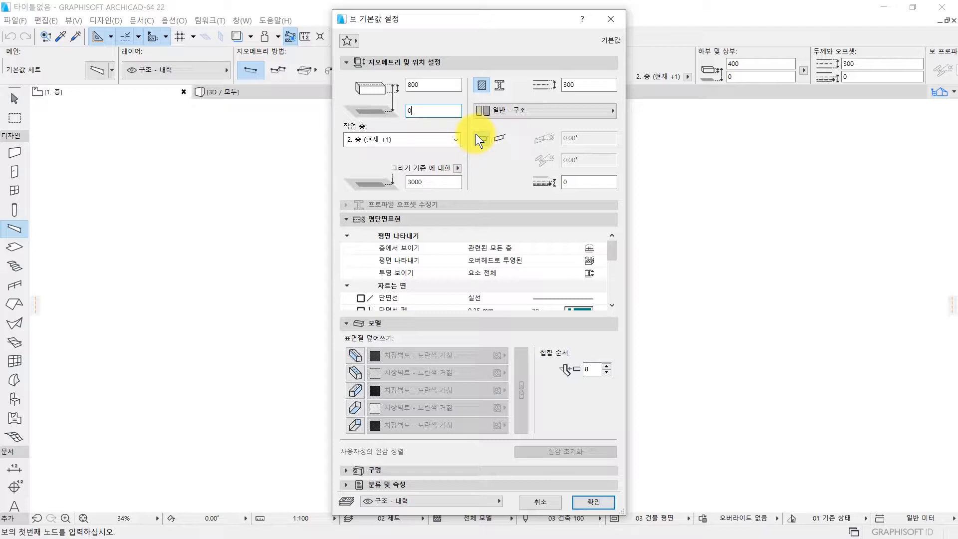
double_click(410, 106)
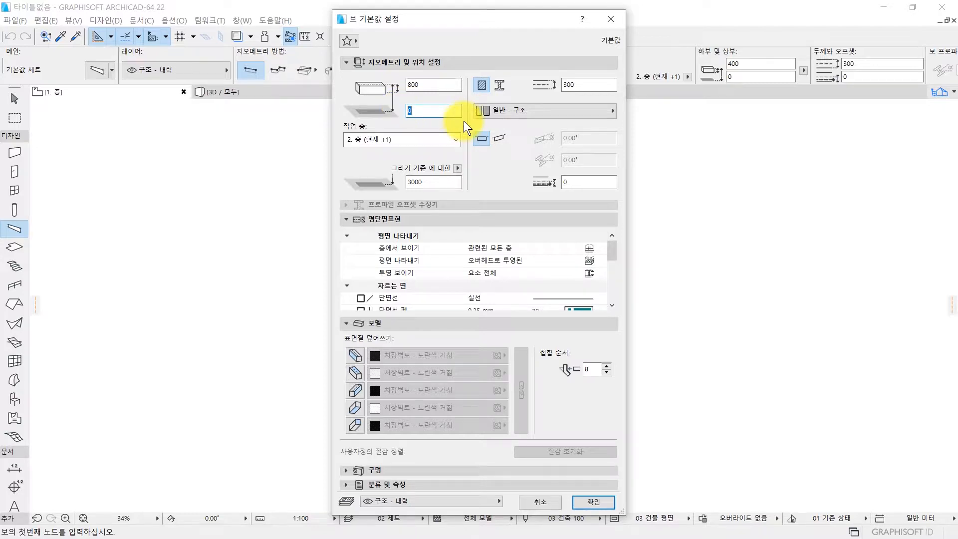
type("500")
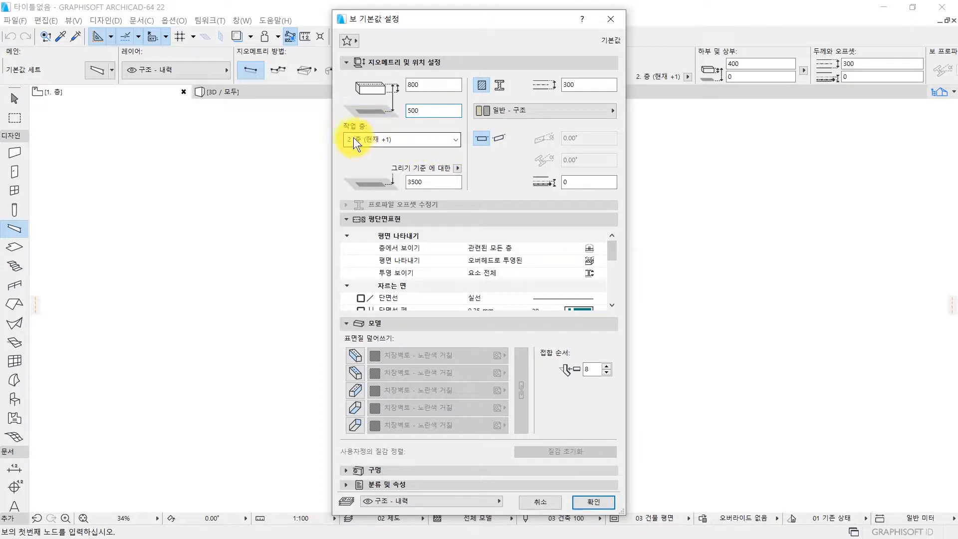
left_click(402, 141)
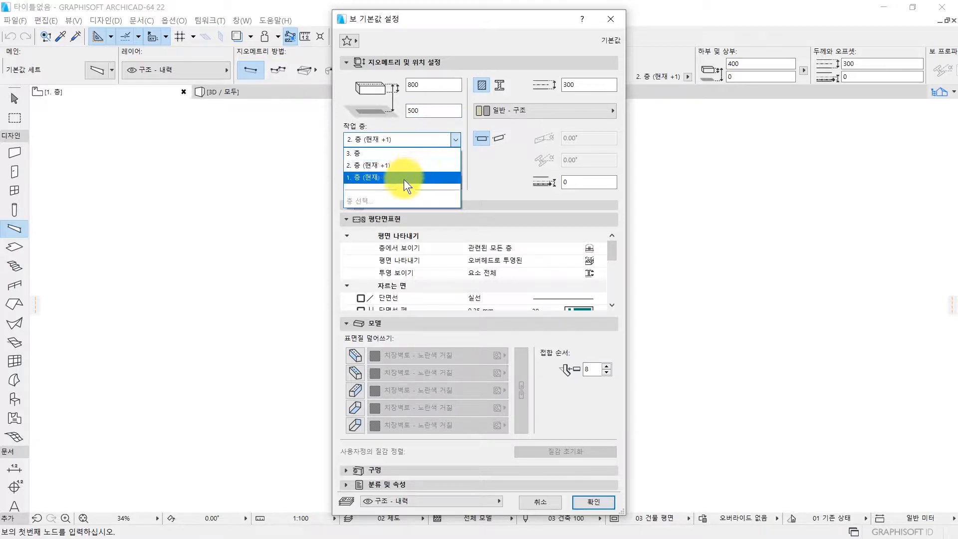
left_click(375, 178)
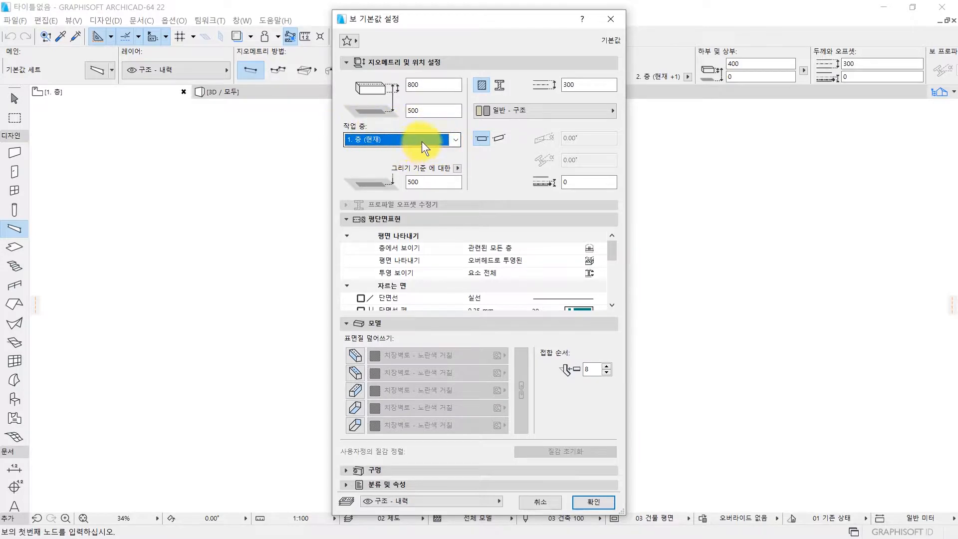
Set the beam's width to 500
left_click(579, 86)
left_click(579, 87)
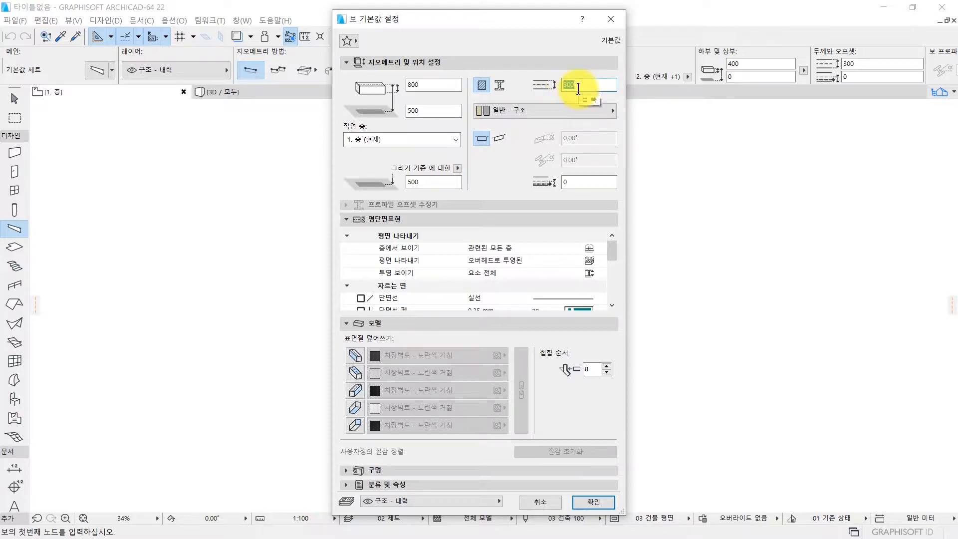
left_click(586, 85)
left_click_drag(587, 86, 549, 85)
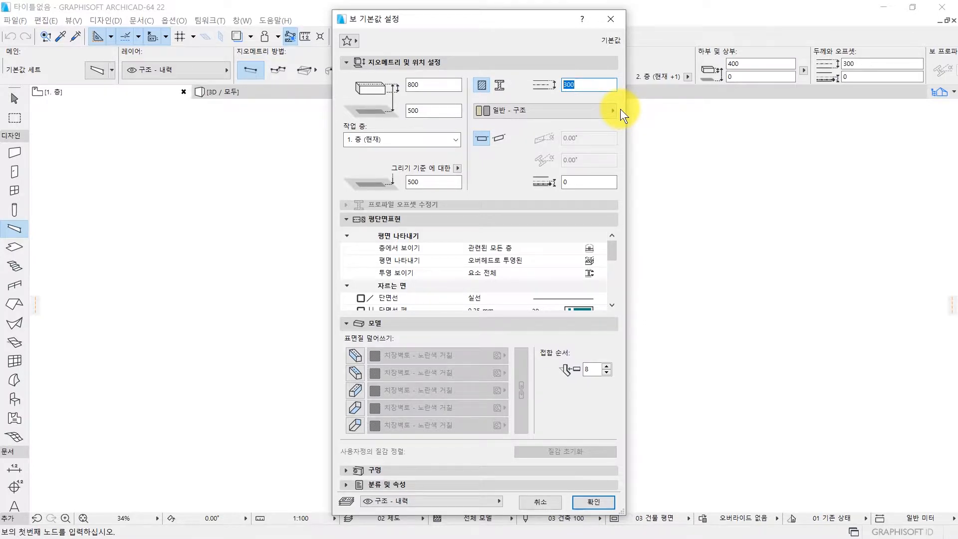
type("500")
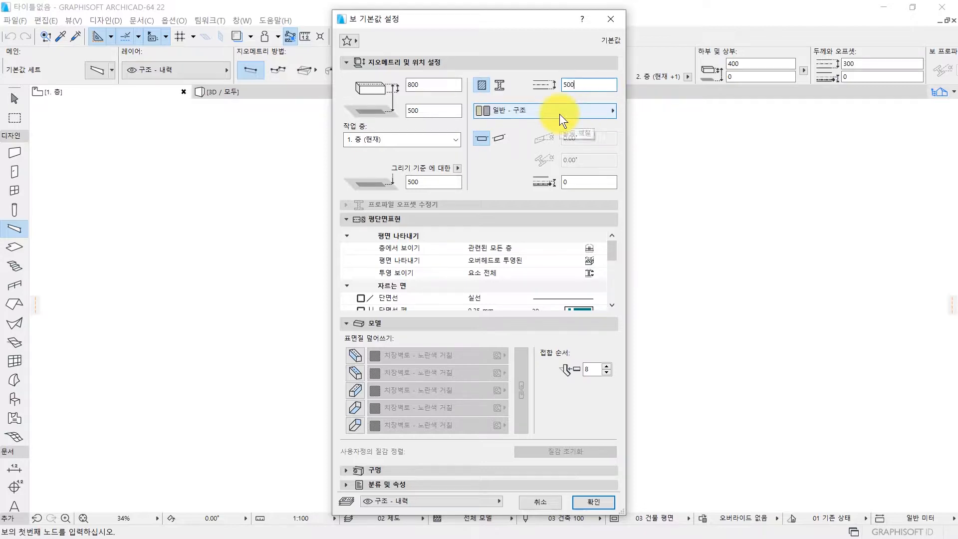
Assign the building material "콘크리트 - 구조" to the beam, keep it horizontal with zero reference-line offset, and apply the defaults
left_click(509, 107)
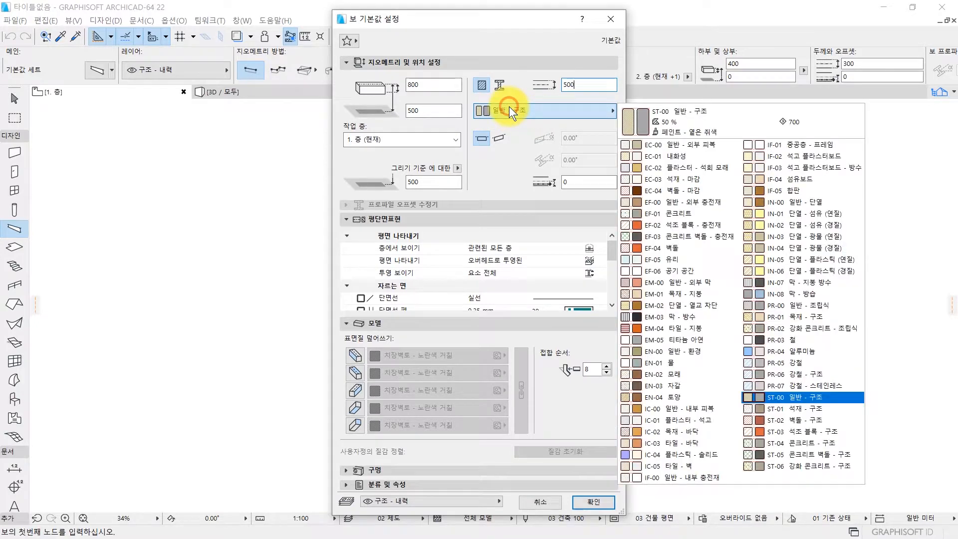
left_click(794, 442)
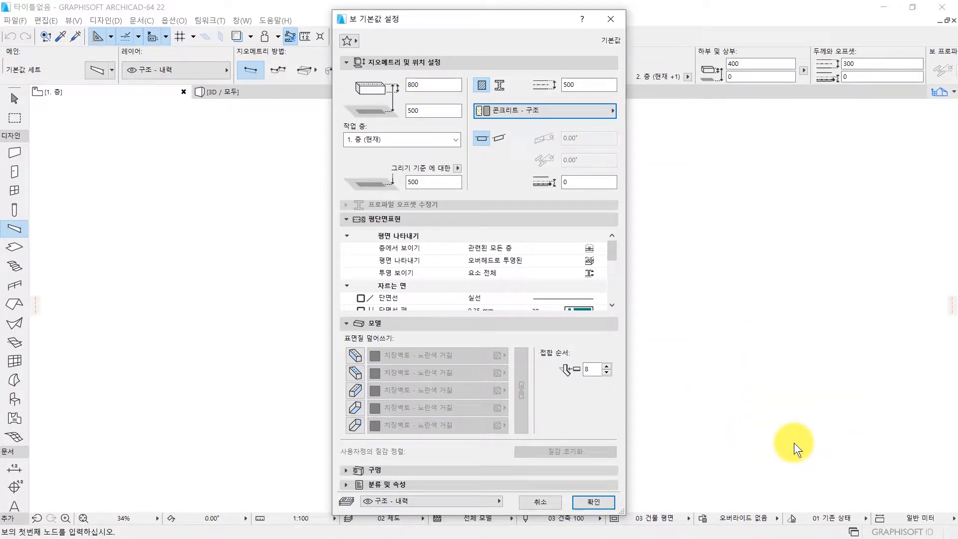
left_click(478, 141)
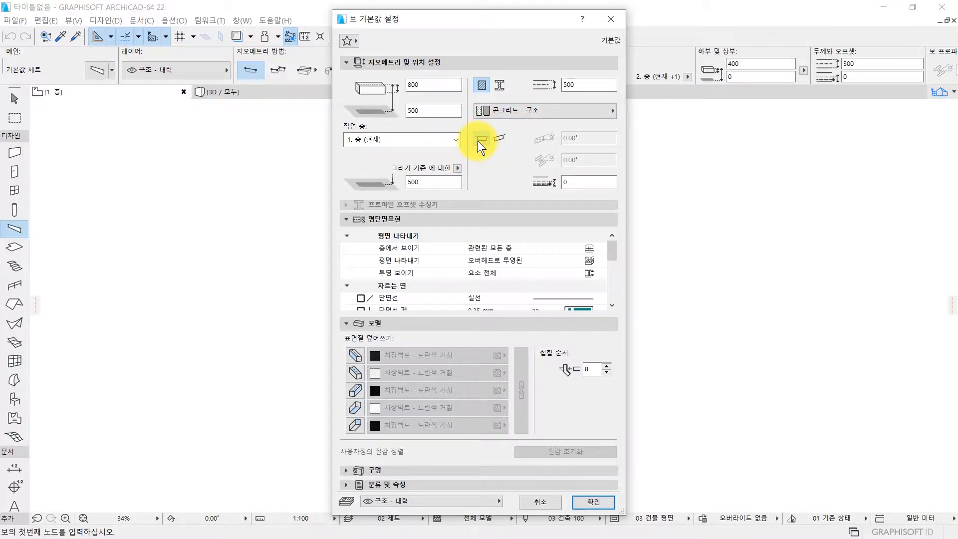
left_click(577, 181)
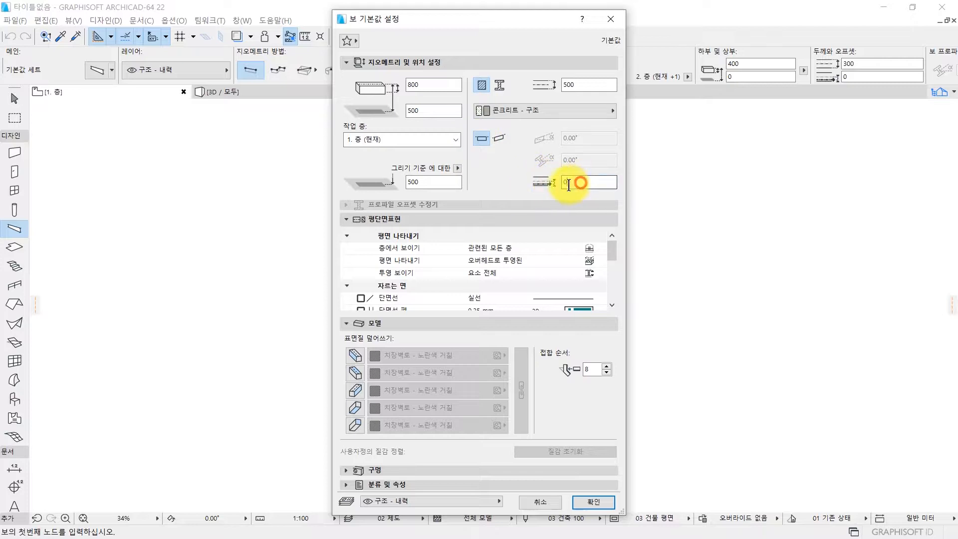
left_click(571, 186)
left_click(592, 501)
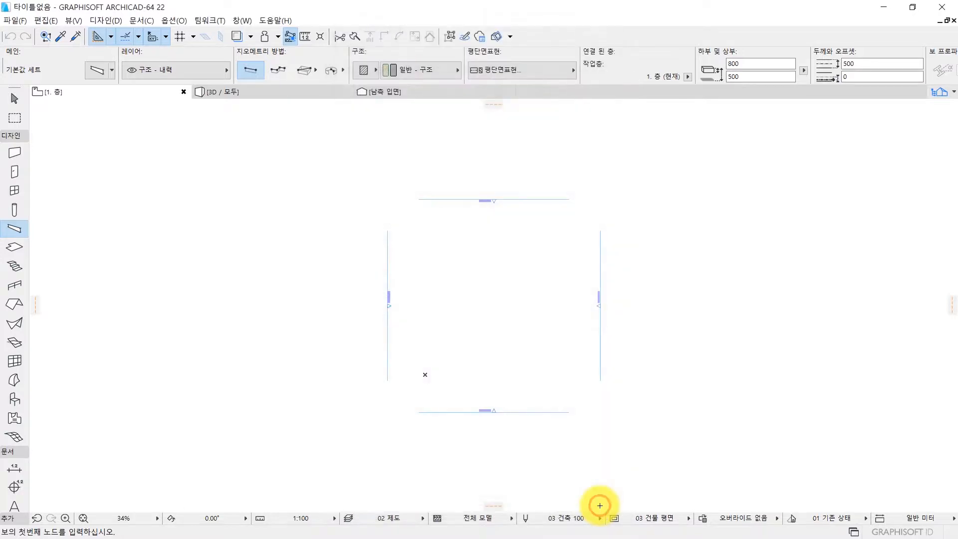
Draw a single horizontal beam 10000 long on the first-story plan between the west and east elevation markers
scroll(595, 277, "up", 4)
middle_click_drag(396, 220, 381, 292)
scroll(336, 274, "up", 2)
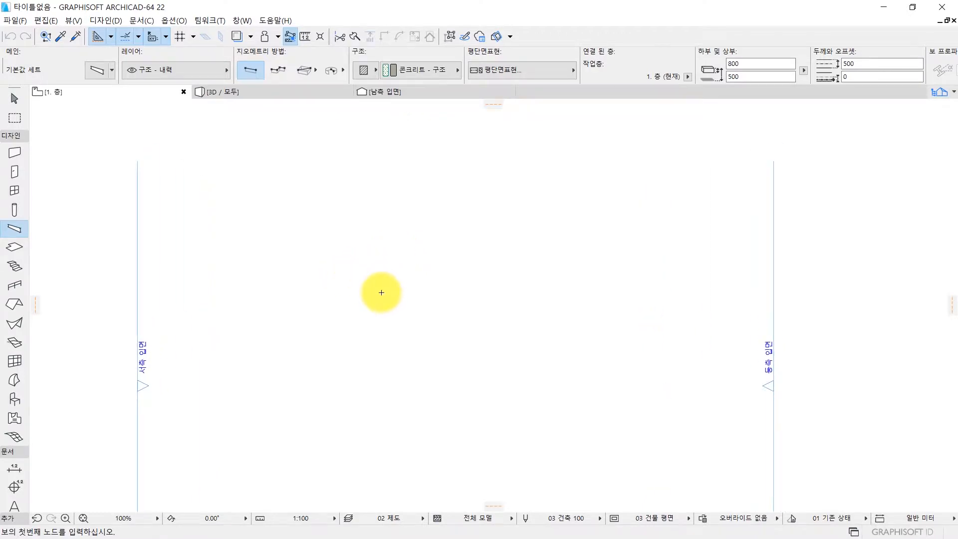
left_click(233, 288)
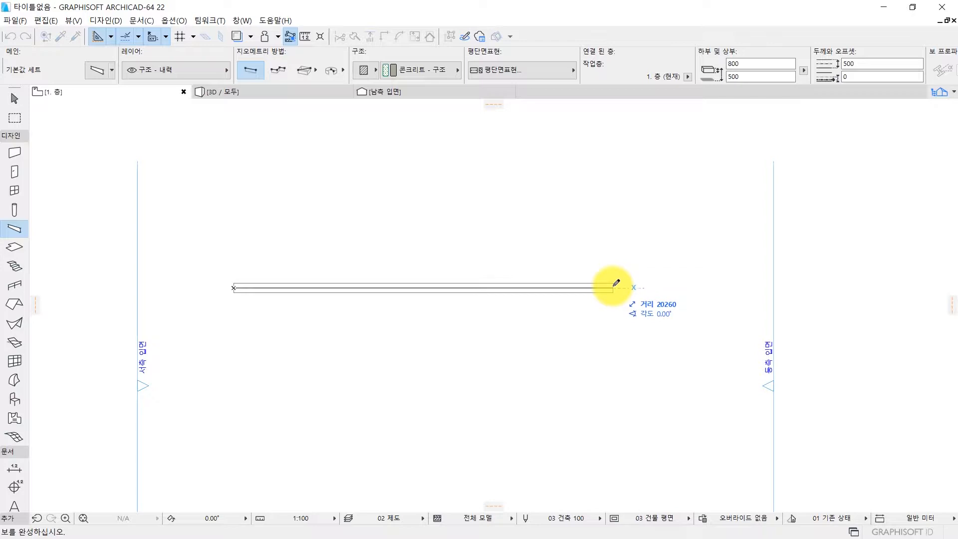
type("10")
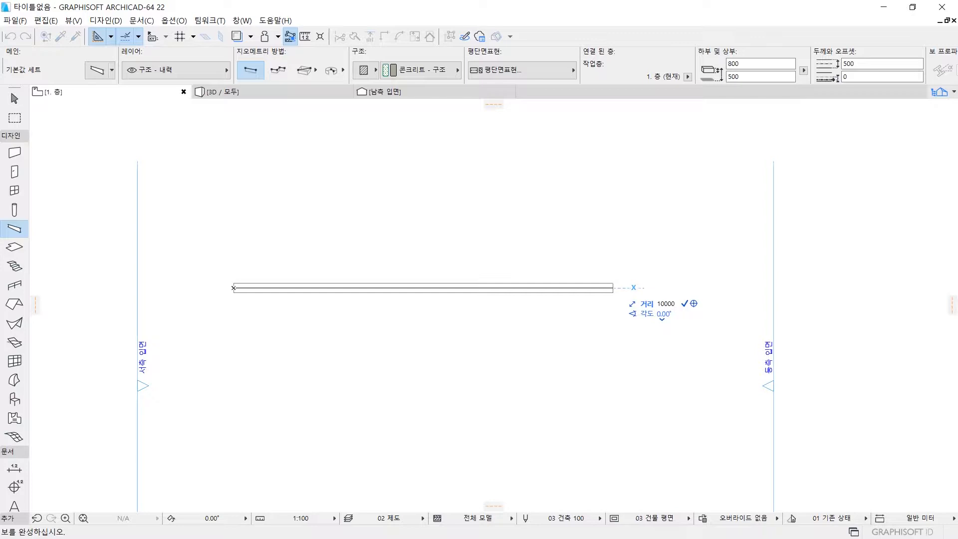
type("000")
left_click(421, 287)
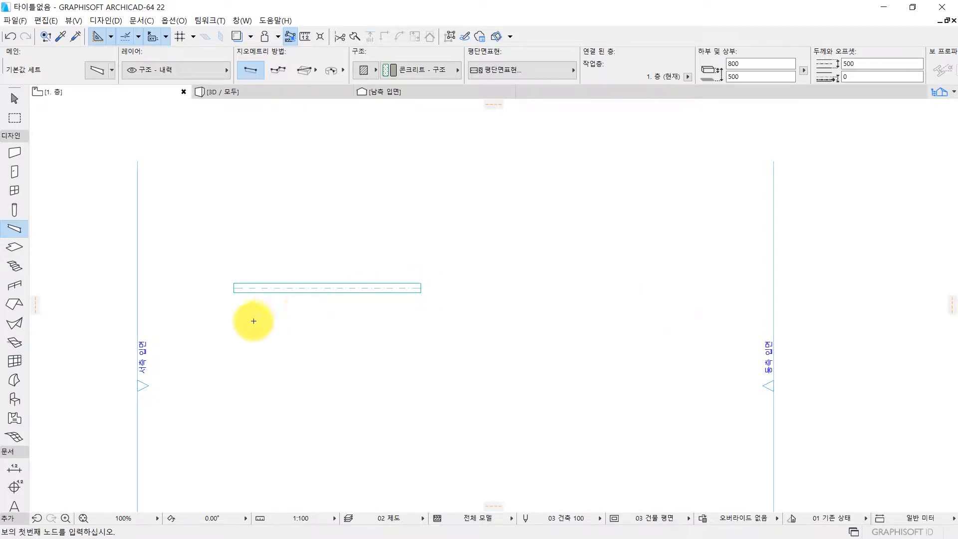
middle_click_drag(284, 310, 403, 271)
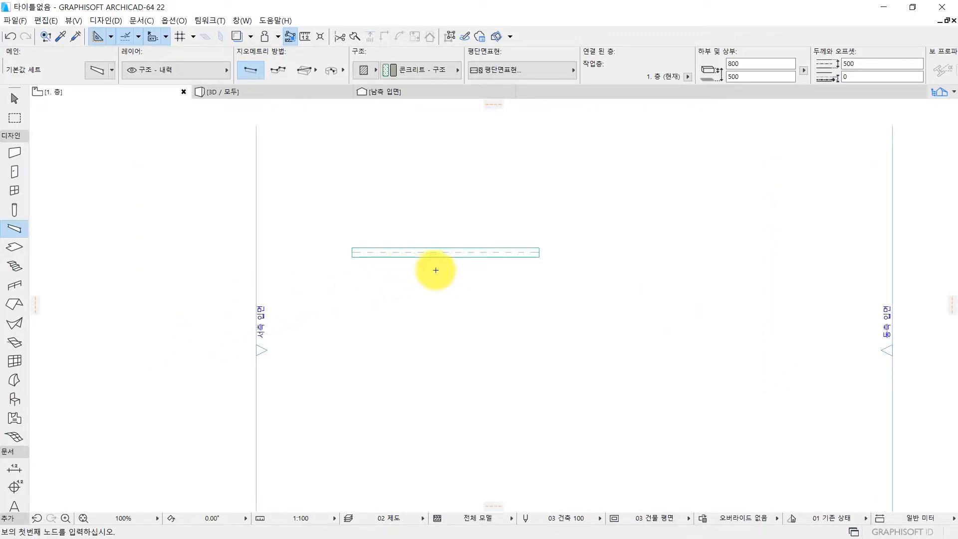
scroll(409, 259, "up", 2)
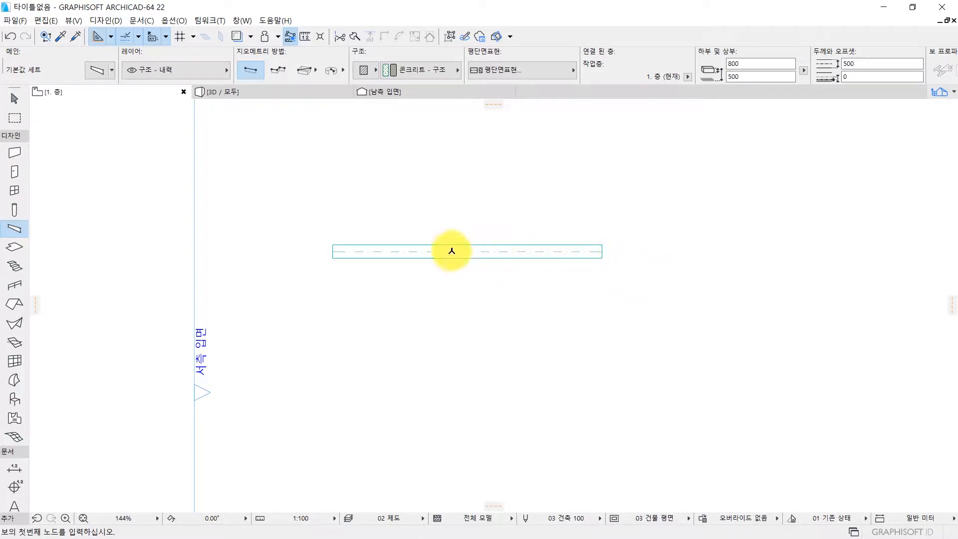
middle_click(505, 255)
scroll(427, 247, "up", 3)
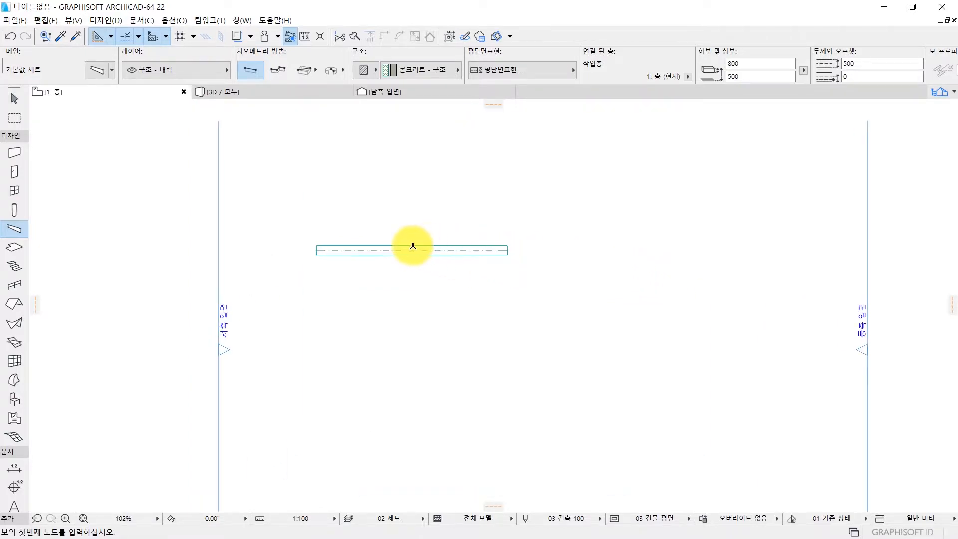
key("Escape")
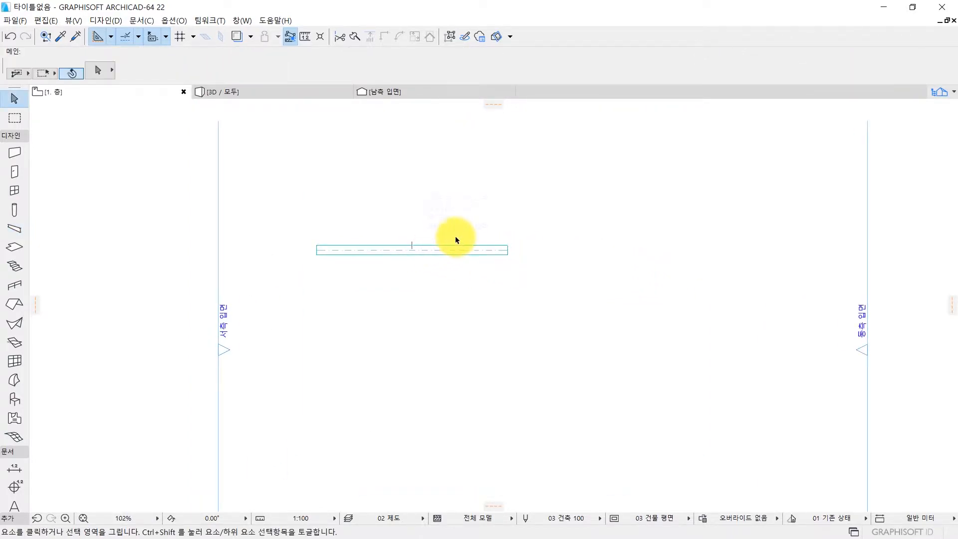
Examine the beam in the 3D view from several angles, selecting it to inspect its section and reference line
middle_click_drag(448, 236, 458, 255)
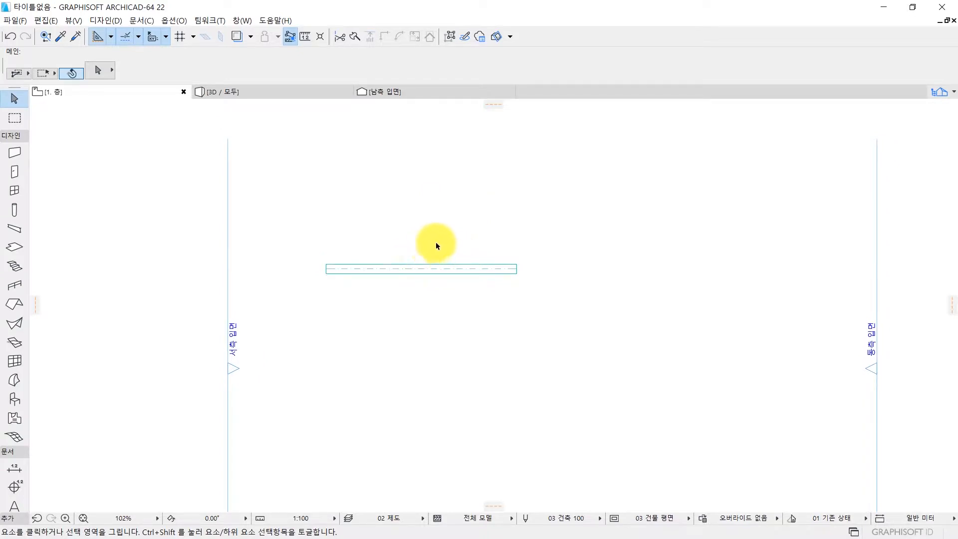
key("F3")
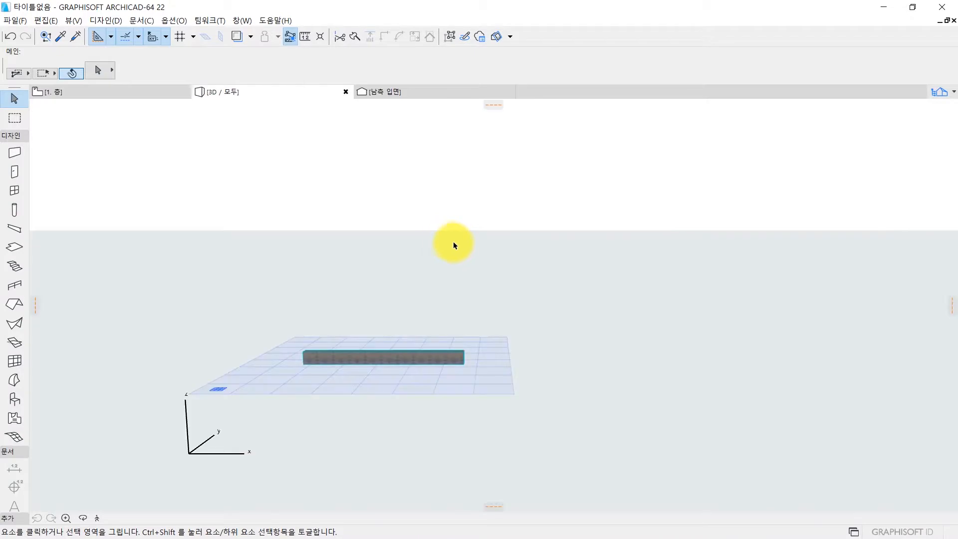
middle_click_drag(451, 341, 494, 355, "shift")
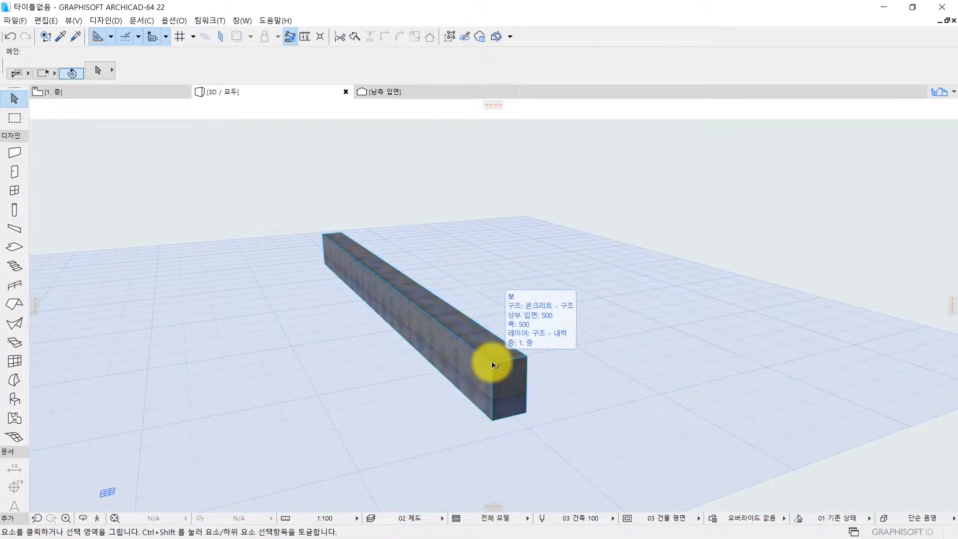
left_click(493, 365)
middle_click_drag(497, 362, 466, 336, "shift")
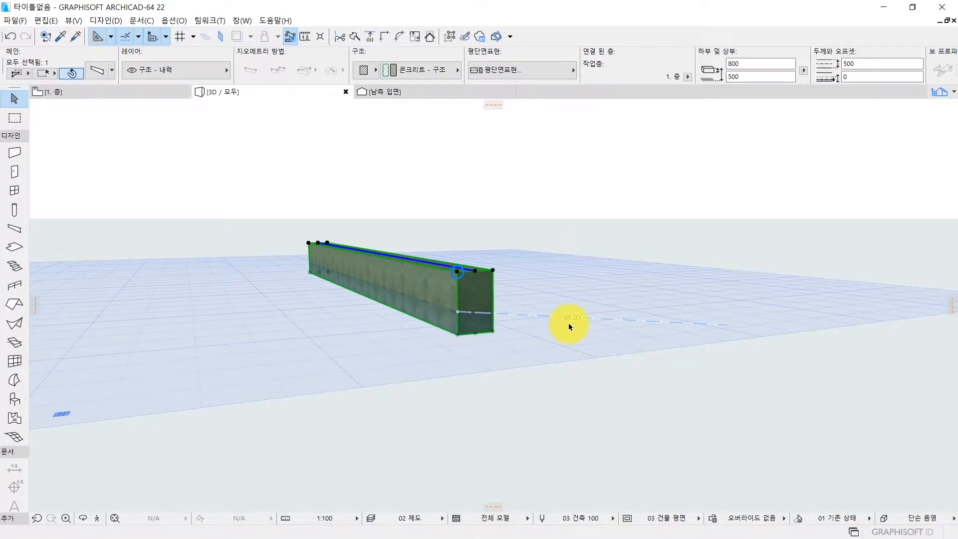
middle_click_drag(568, 326, 444, 296, "shift")
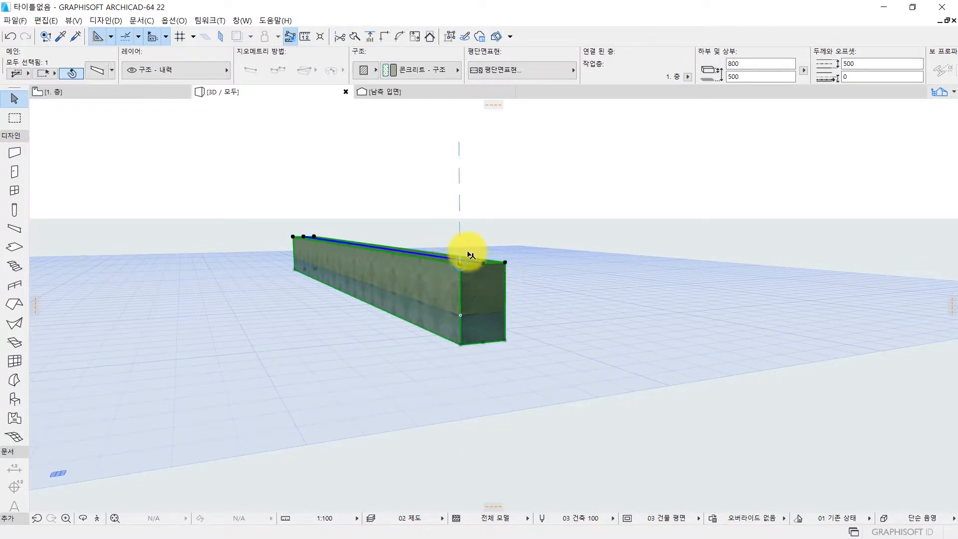
left_click(489, 267)
middle_click_drag(477, 256, 482, 287, "shift")
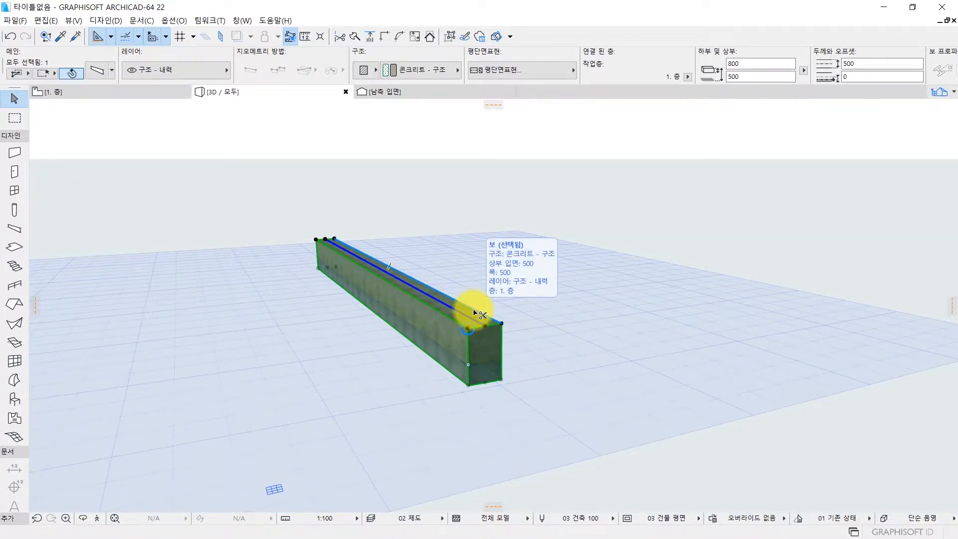
Set the selected beam's top elevation to 1500 in its selection settings and apply the change
double_click(473, 312)
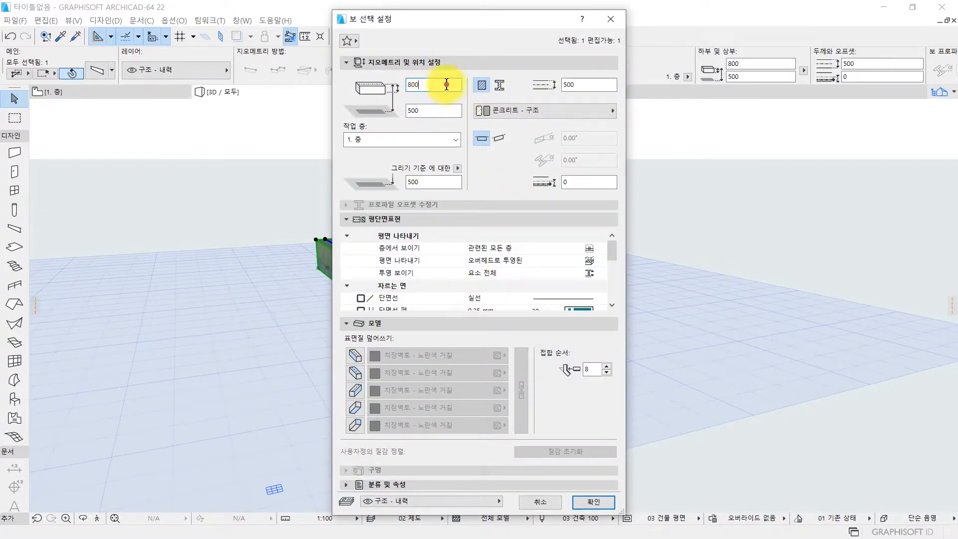
left_click(421, 109)
double_click(421, 109)
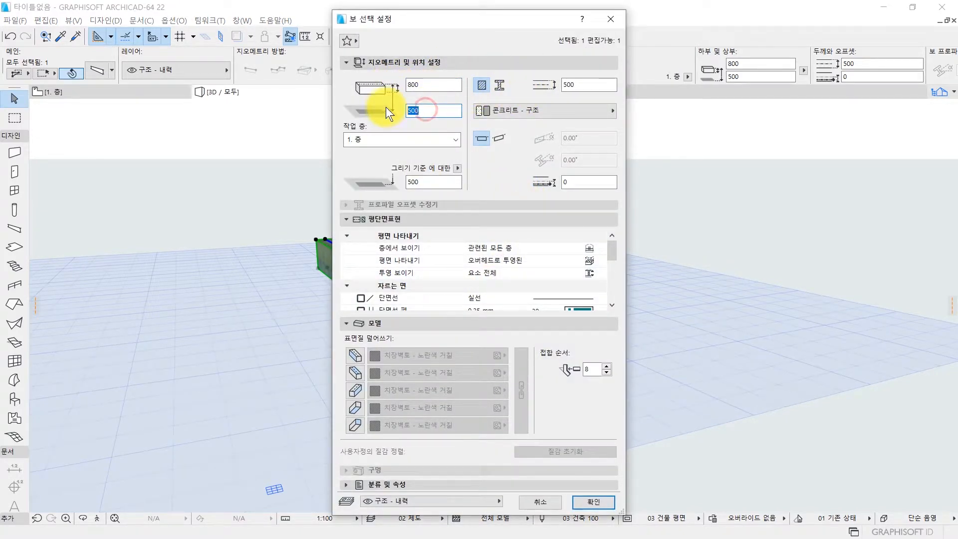
type("1500")
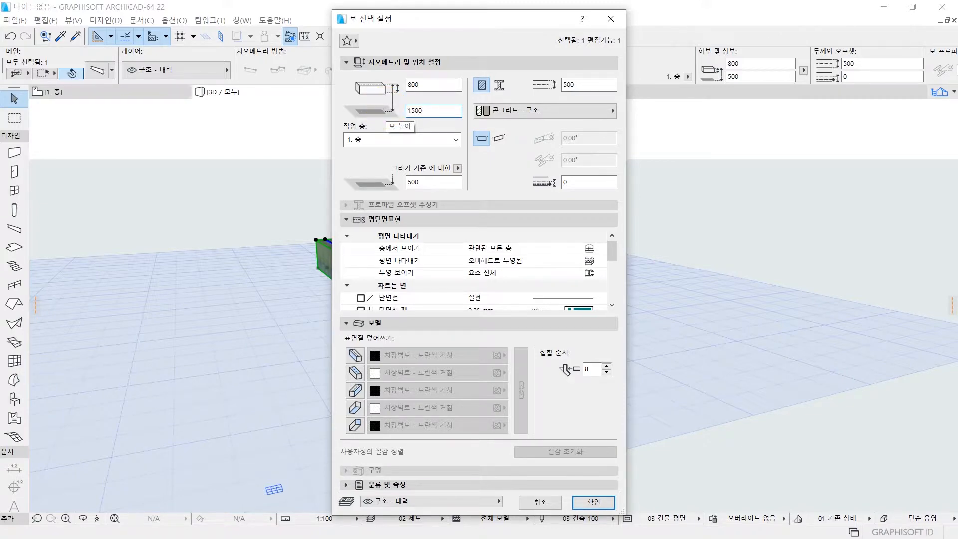
left_click(593, 502)
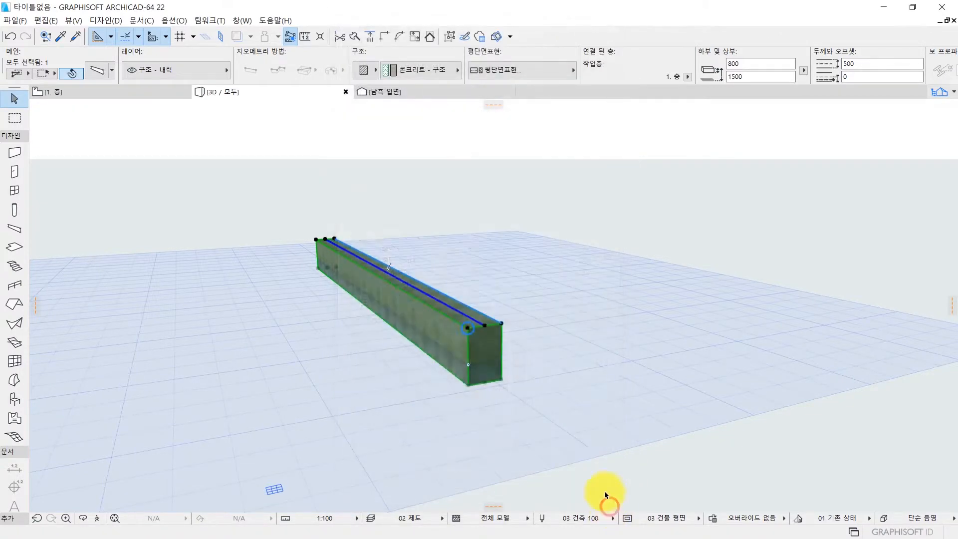
Raise the selected beam's top elevation to 2000 and check its position above the ground grid in 3D
mouse_move(509, 305)
middle_mouse_down("shift")
mouse_move(487, 304)
mouse_move(453, 269)
mouse_move(397, 280)
mouse_move(418, 300)
mouse_move(478, 312)
mouse_move(487, 303)
middle_mouse_up("shift")
left_click(475, 290)
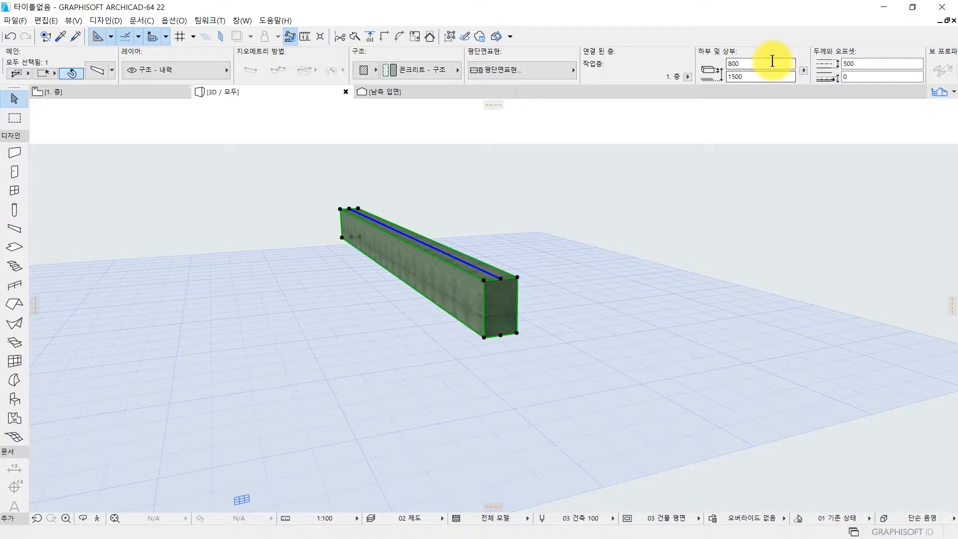
left_click(729, 76)
type("2000")
key("Return")
left_click_drag(471, 166, 611, 235)
mouse_move(611, 237)
middle_mouse_down("shift")
mouse_move(641, 234)
mouse_move(611, 247)
middle_mouse_up("shift")
left_click(671, 241)
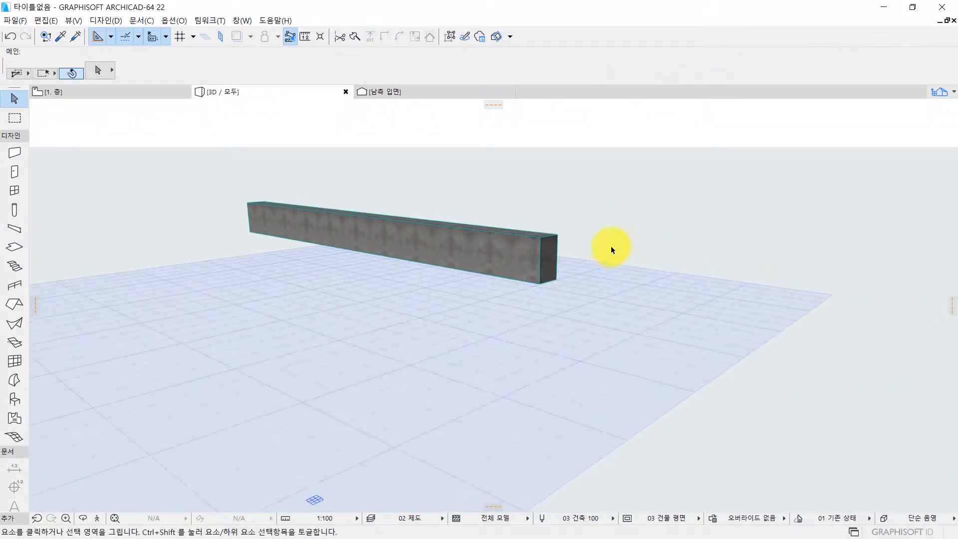
Return to the first-story floor plan and select the horizontal beam
key("F2")
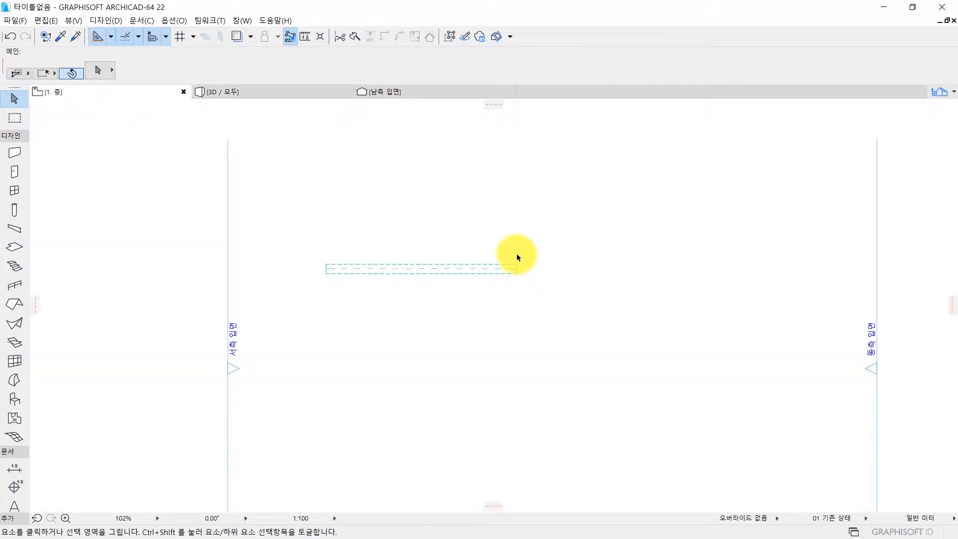
middle_click_drag(444, 274, 391, 276)
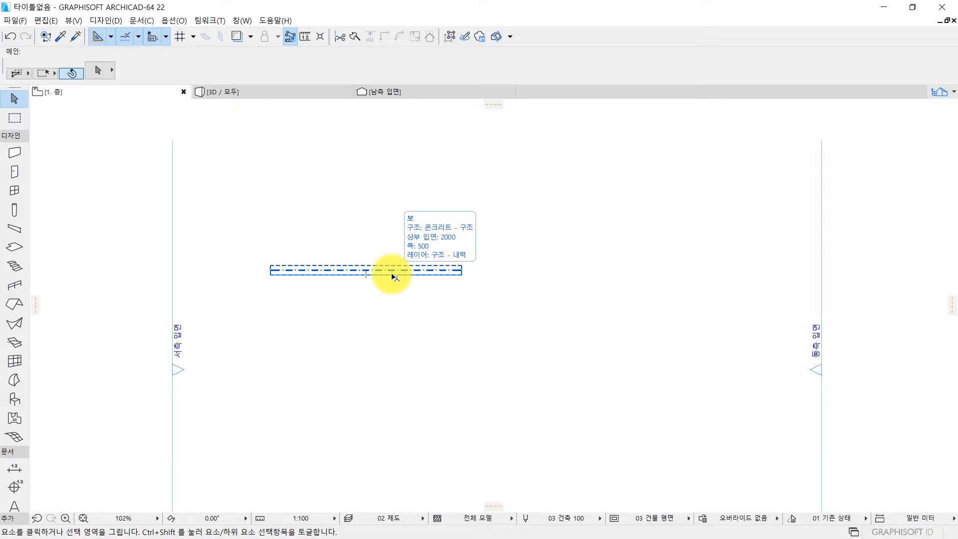
scroll(380, 289, "up", 2)
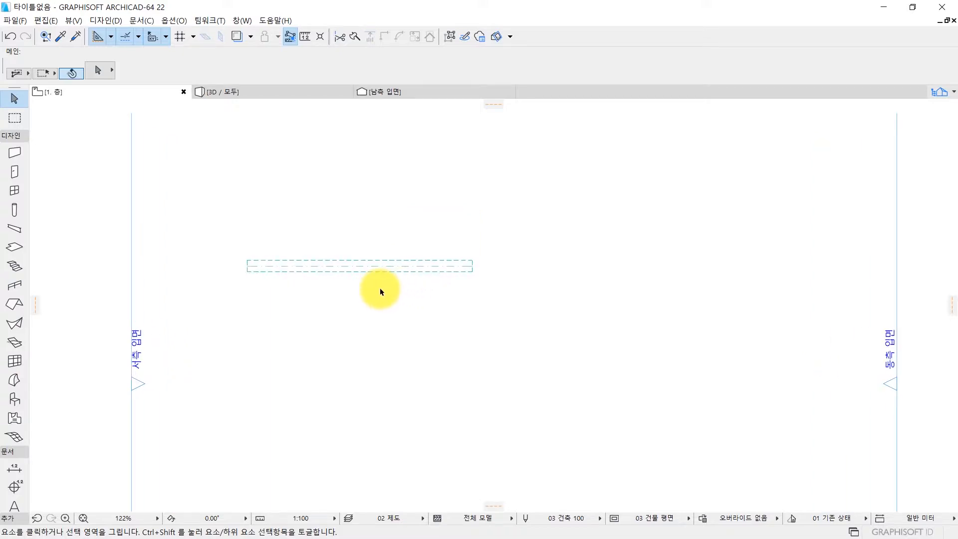
middle_click_drag(379, 290, 432, 348)
left_click(456, 323)
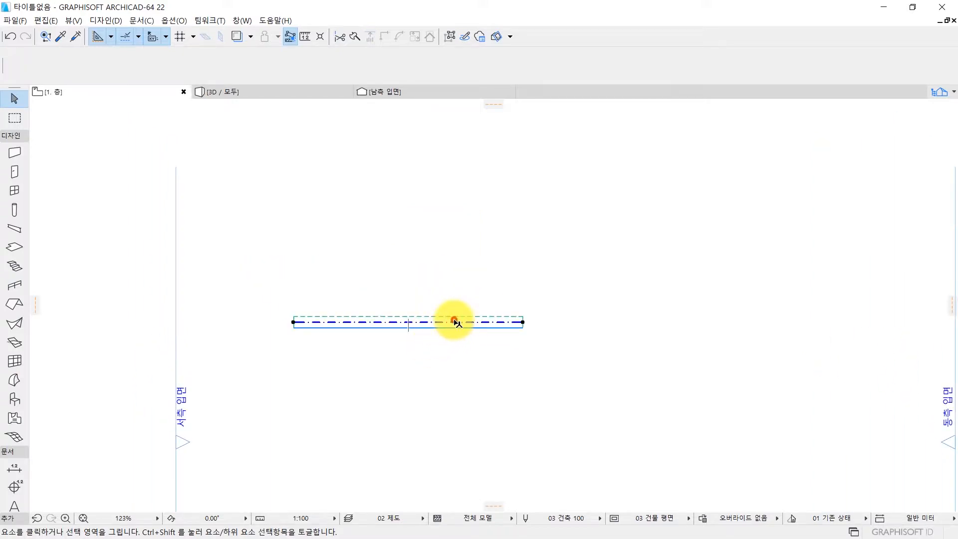
Stretch the beam's west end node up toward the northwest, so the beam slopes down to the east
scroll(480, 344, "up", 5)
scroll(474, 335, "down", 4)
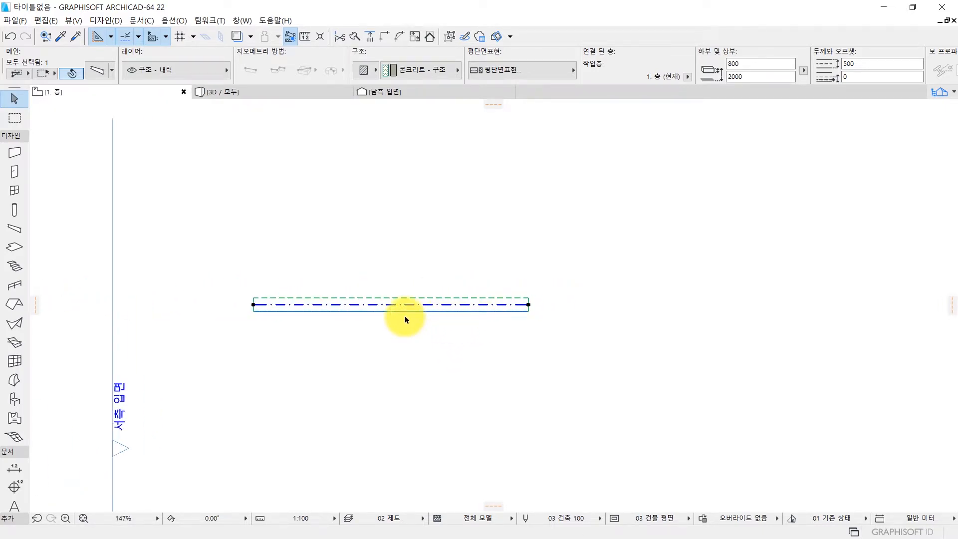
scroll(267, 309, "up", 2)
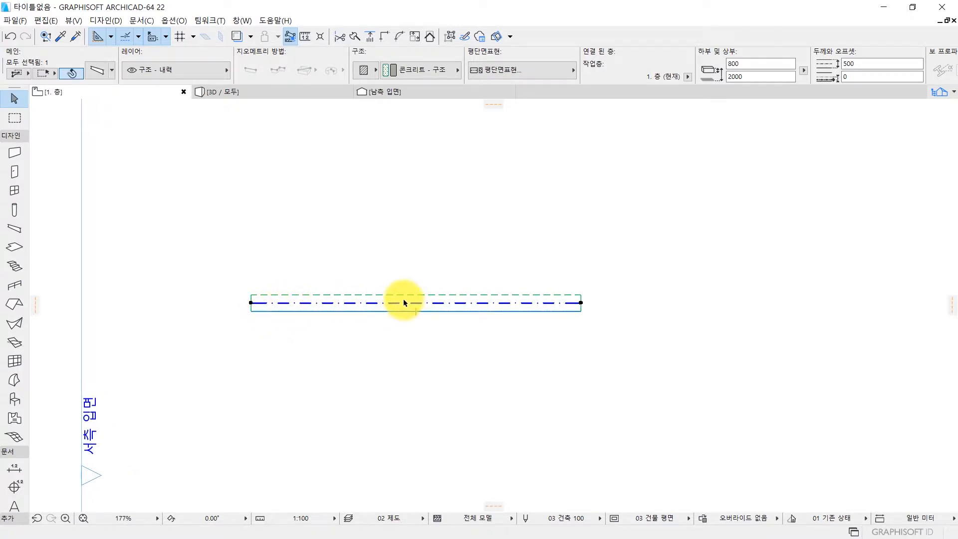
left_click(252, 303)
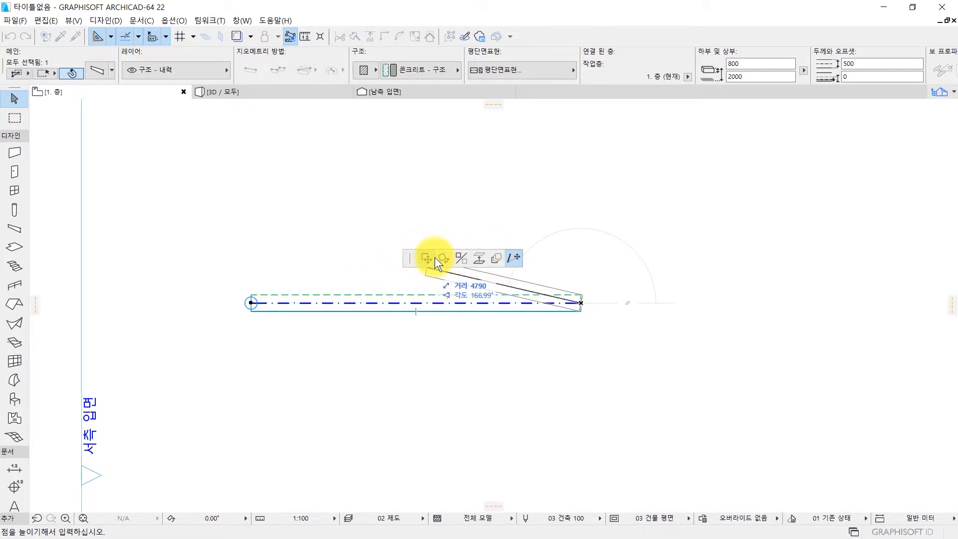
left_click(513, 258)
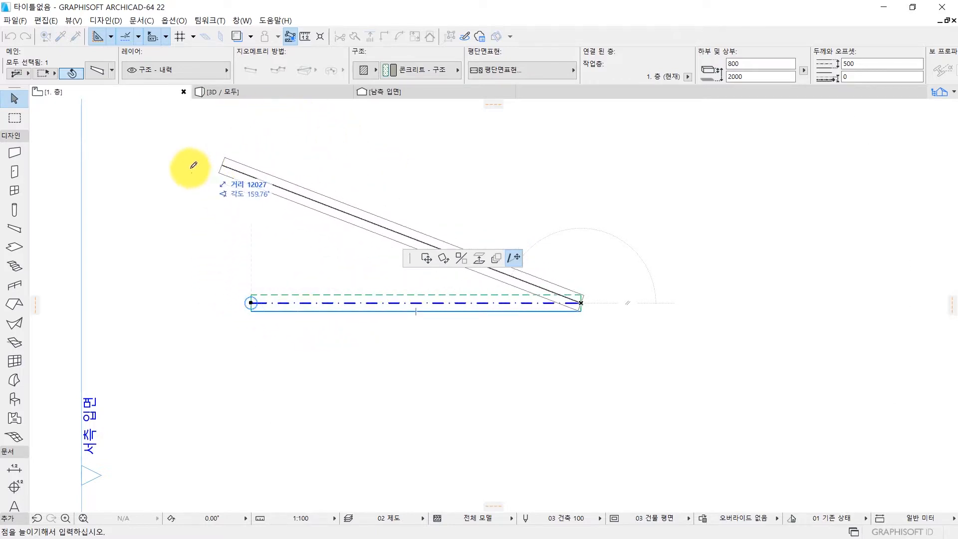
scroll(193, 163, "down", 2)
left_click(179, 155)
Stretch the sloping beam's east end node up toward the northeast, then back down near its original position
scroll(190, 164, "up", 4)
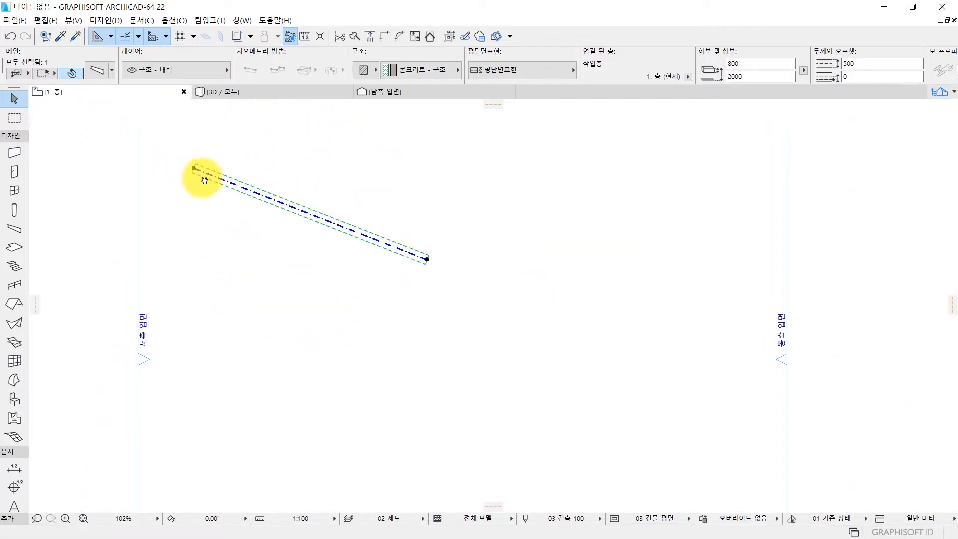
scroll(256, 261, "down", 2)
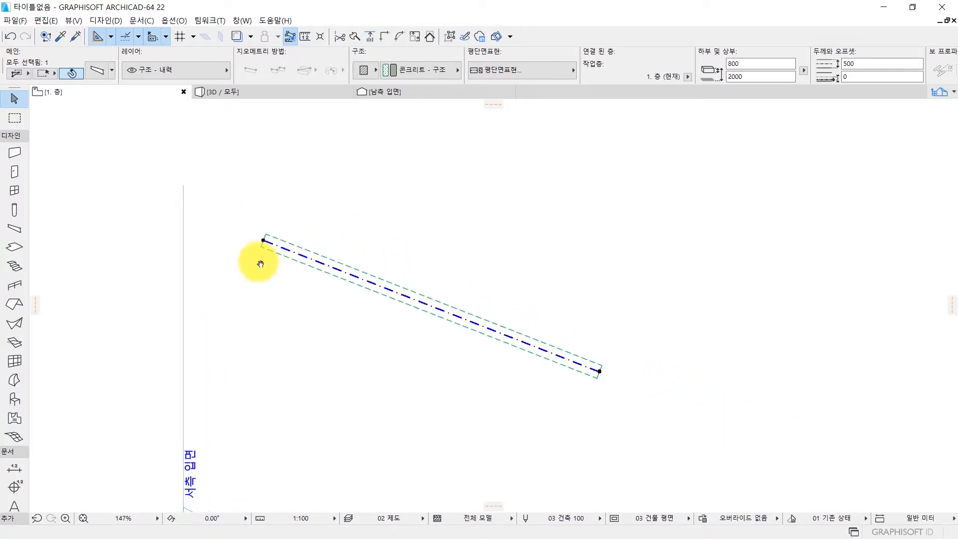
left_click(550, 358)
left_click(614, 238)
left_click(614, 238)
left_click(538, 349)
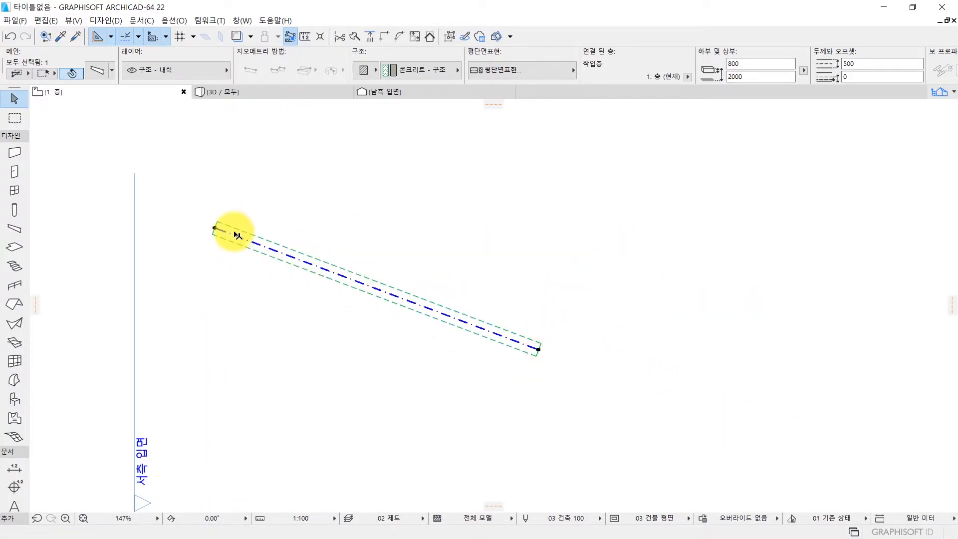
Reposition both end nodes so the beam rises from a lower west end to a higher east end
left_click(214, 228)
left_click(262, 446)
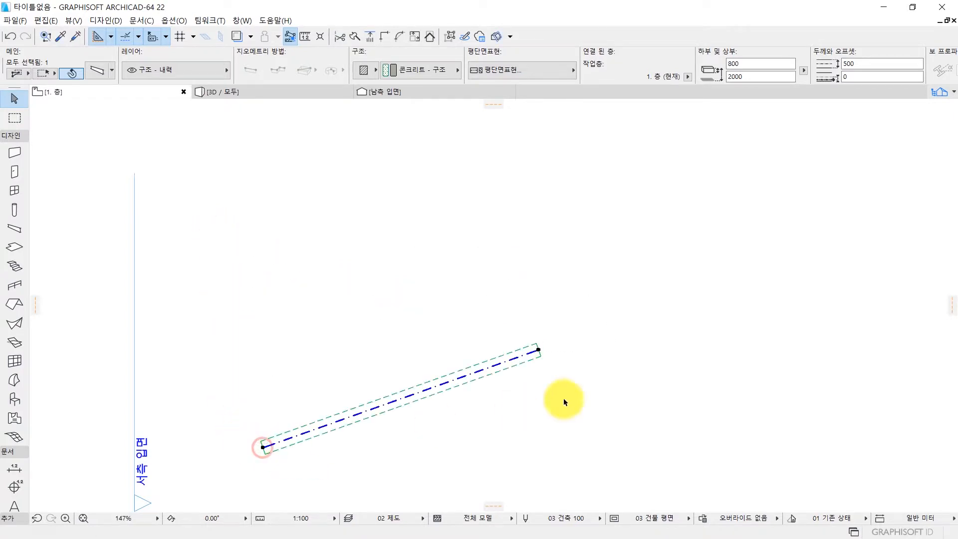
left_click(539, 350)
left_click(421, 223)
left_click(422, 223)
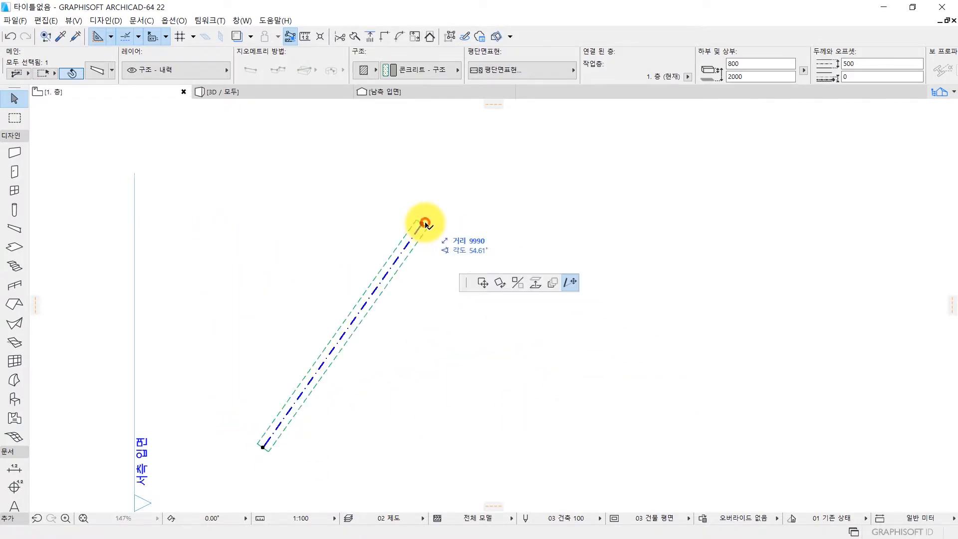
left_click(591, 312)
Insert a new node (새 노드 삽입) in the sloping beam and place it to the northwest, forming two angled segments
middle_click_drag(507, 344, 528, 306)
scroll(528, 306, "up", 1)
scroll(524, 310, "up", 1)
scroll(480, 349, "down", 1)
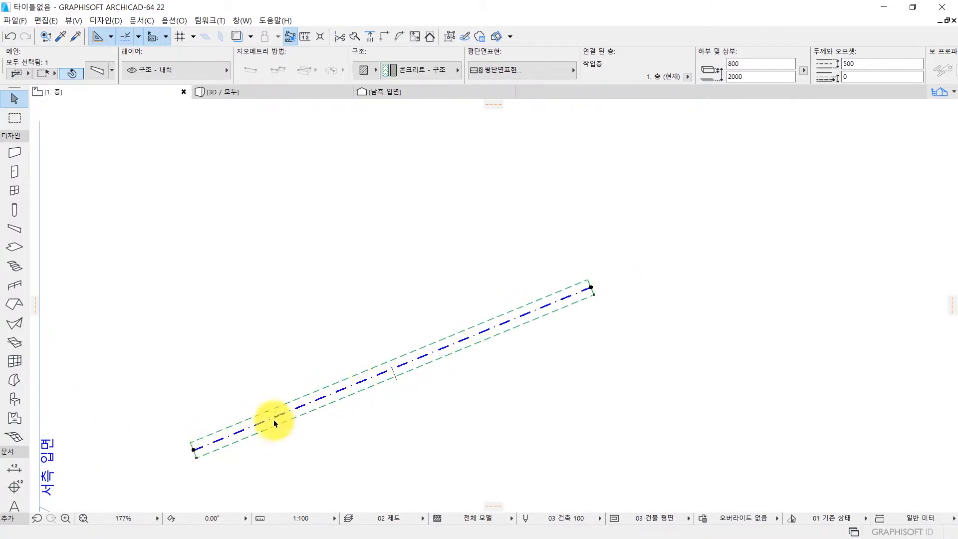
left_click(443, 352)
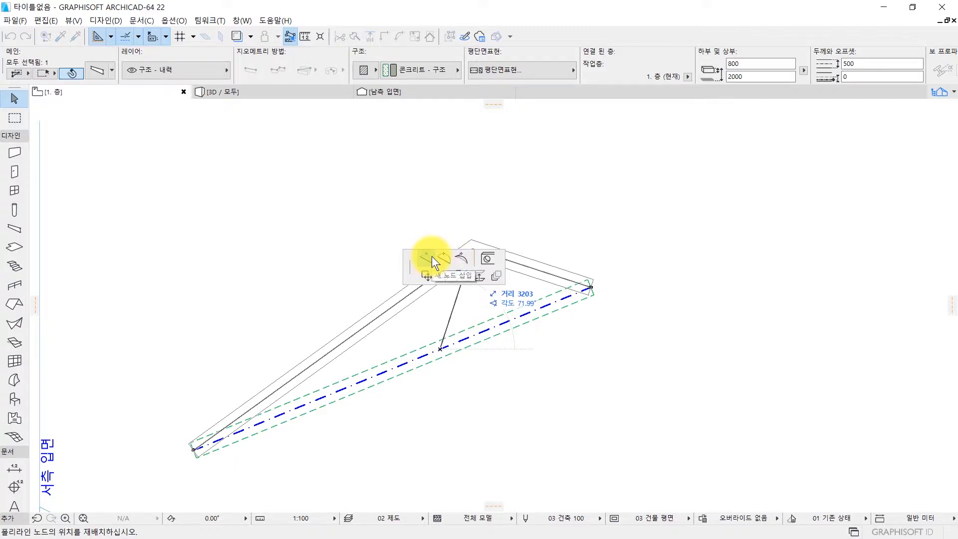
left_click(429, 255)
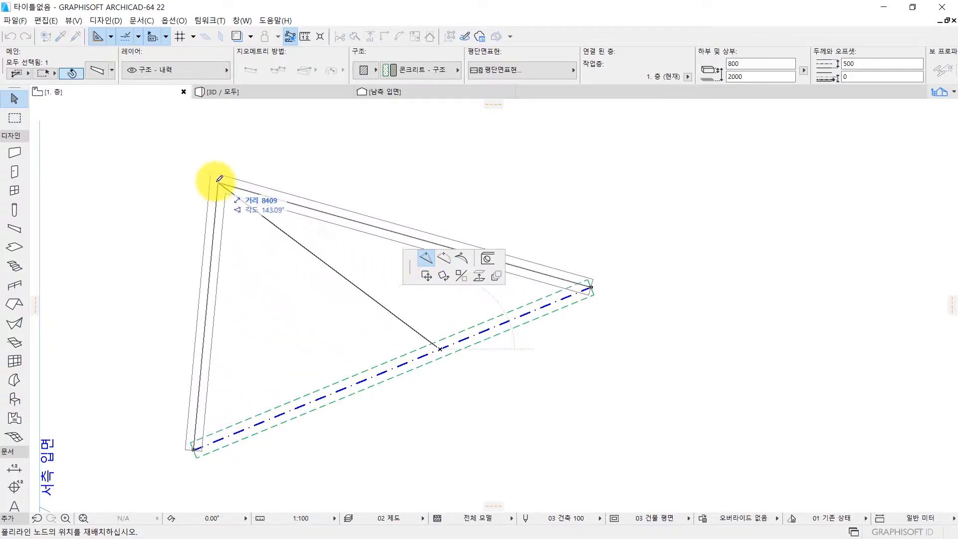
scroll(239, 169, "down", 2)
middle_click_drag(258, 164, 321, 263)
left_click(283, 236)
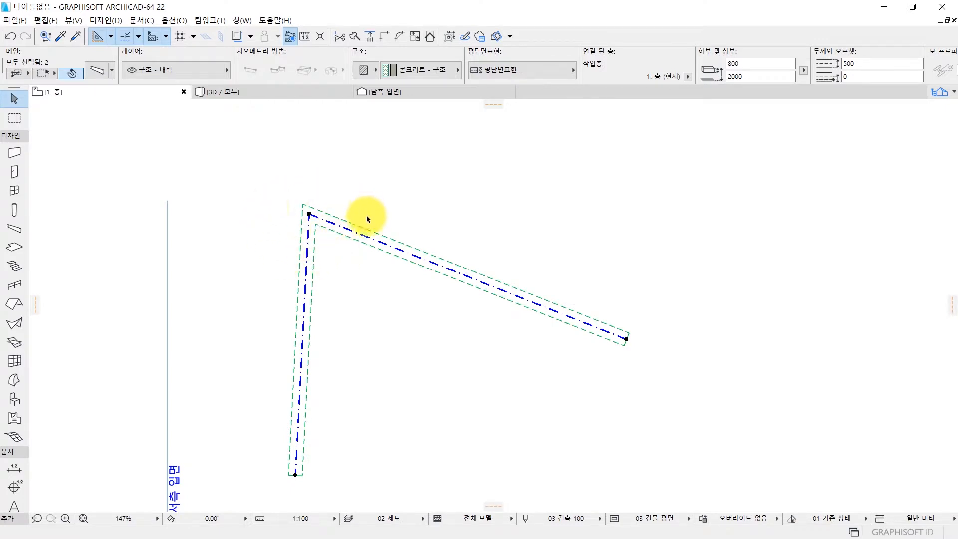
Clear the selection and select the two angled beam segments alternately to inspect them as individual elements
left_click(339, 247)
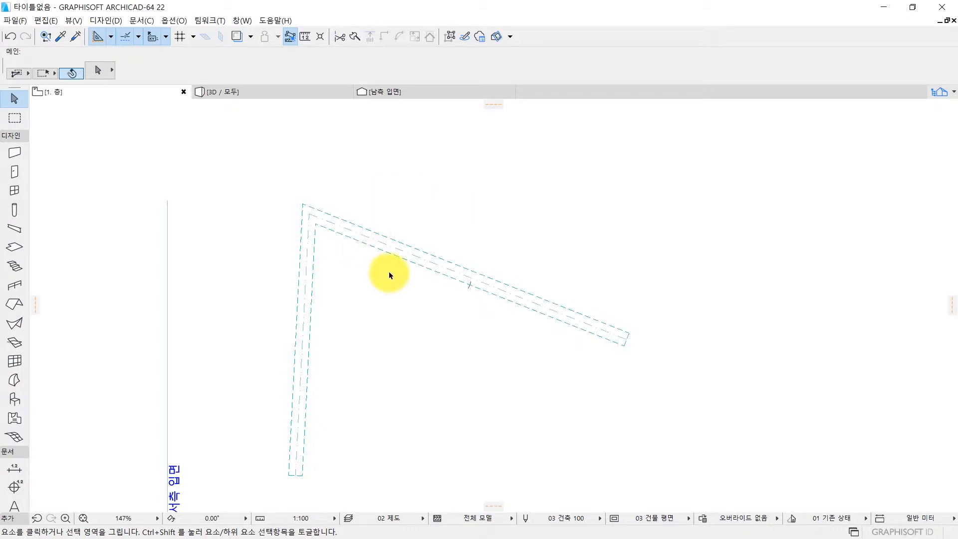
left_click(403, 258)
left_click(299, 278)
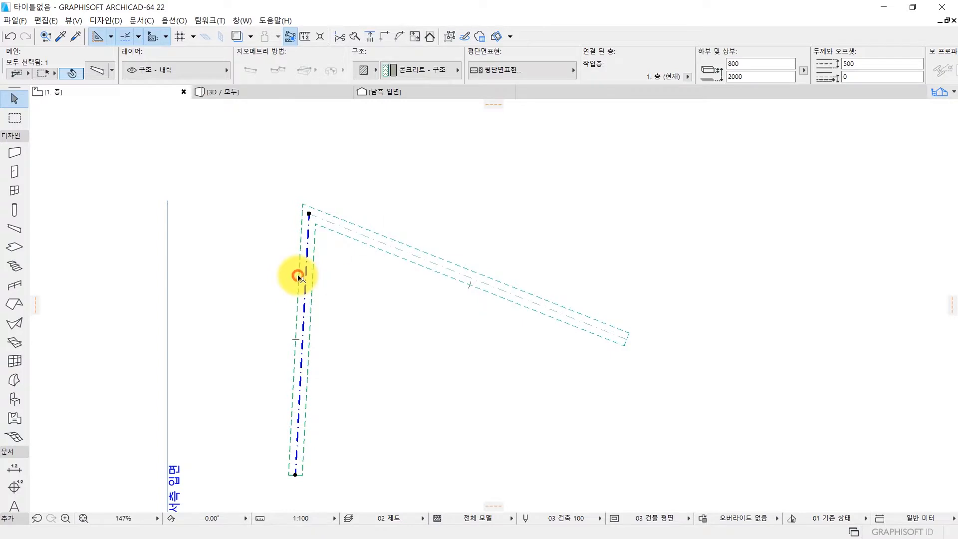
left_click(397, 248)
left_click(305, 278)
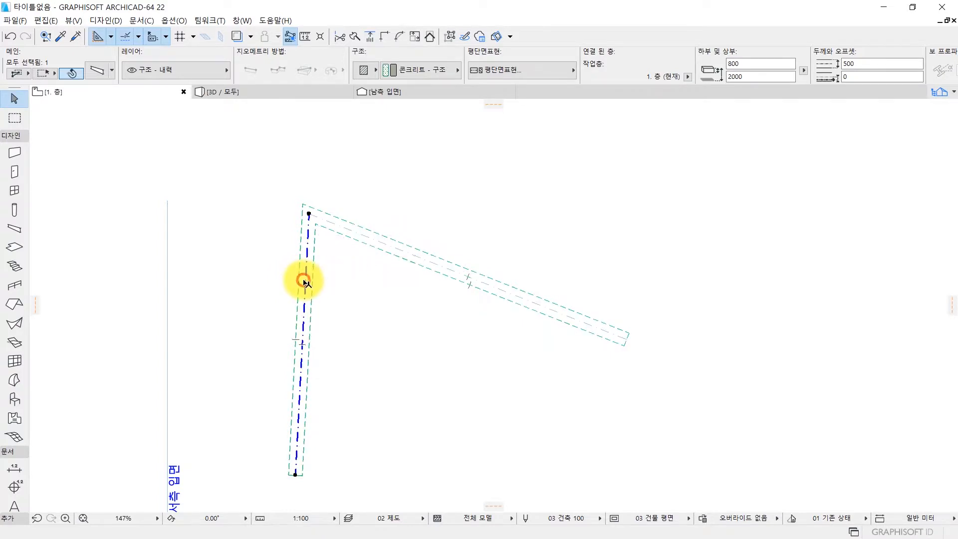
left_click(396, 248)
left_click(304, 293)
Insert another node in the upper sloping beam and place it above the beam, bending it into two segments
left_click(406, 253)
left_click(417, 254)
left_click(450, 169)
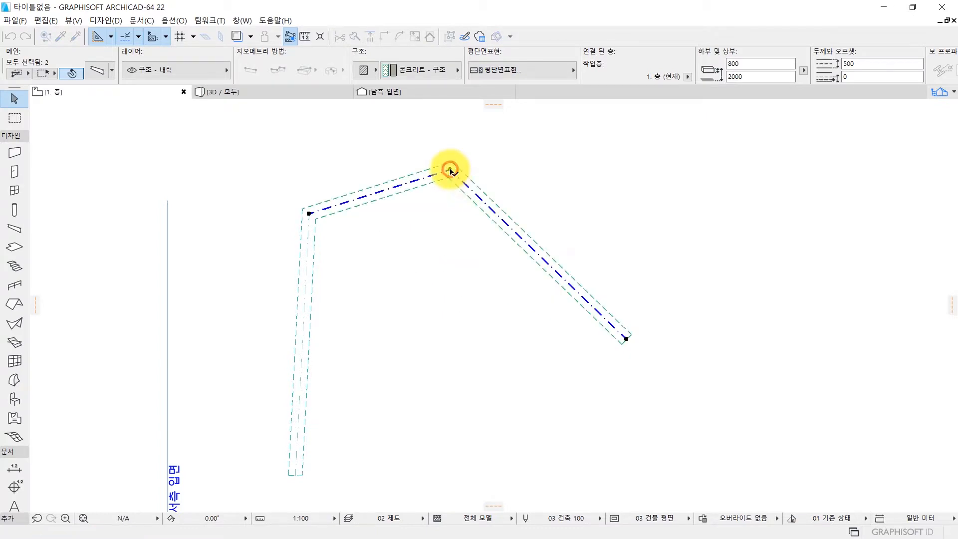
Curve the eastern straight segment of the bent beam into an arc bulging to the northeast
middle_click_drag(514, 199, 421, 229)
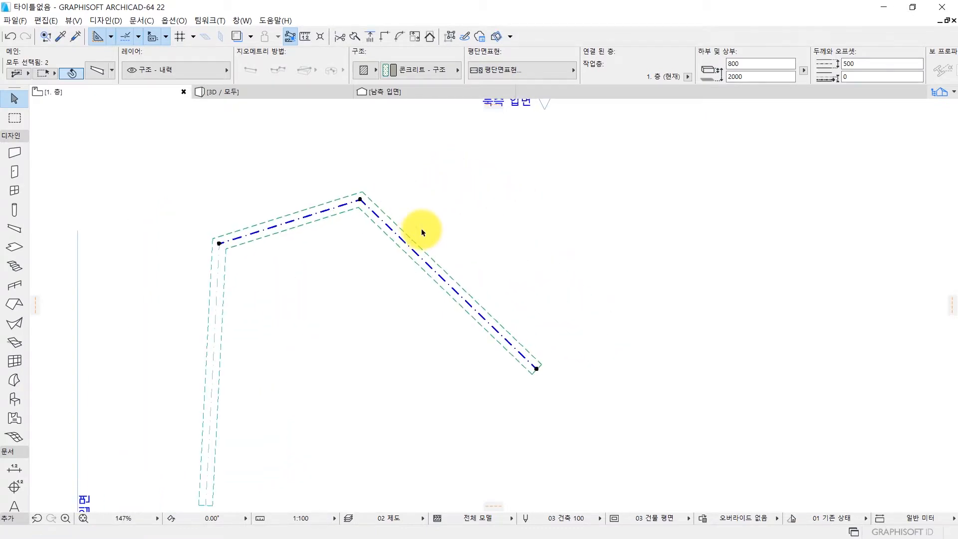
left_click(420, 260)
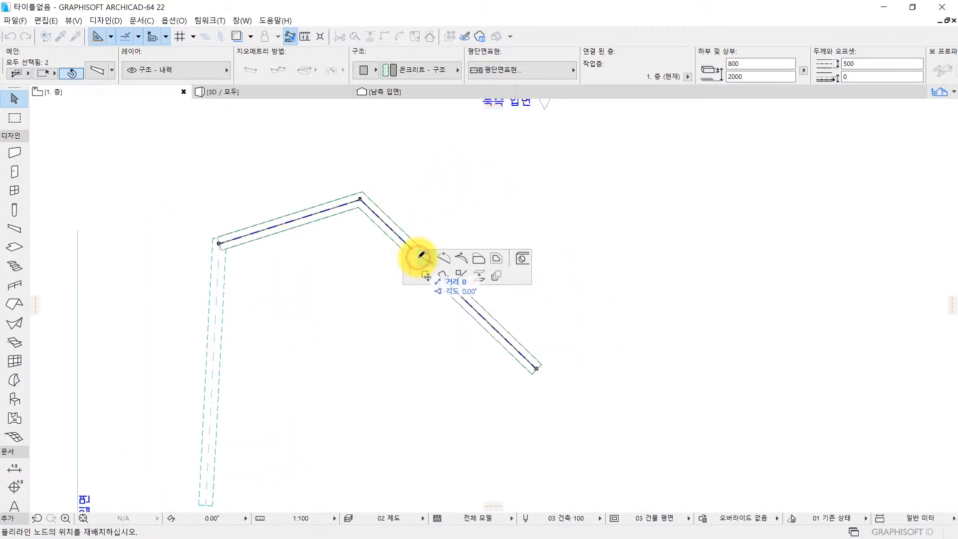
left_click(444, 256)
left_click(493, 220)
Reshape the short straight segment west of the arc into an upward-bulging curve by setting its edge tangent
middle_click_drag(543, 259, 487, 257)
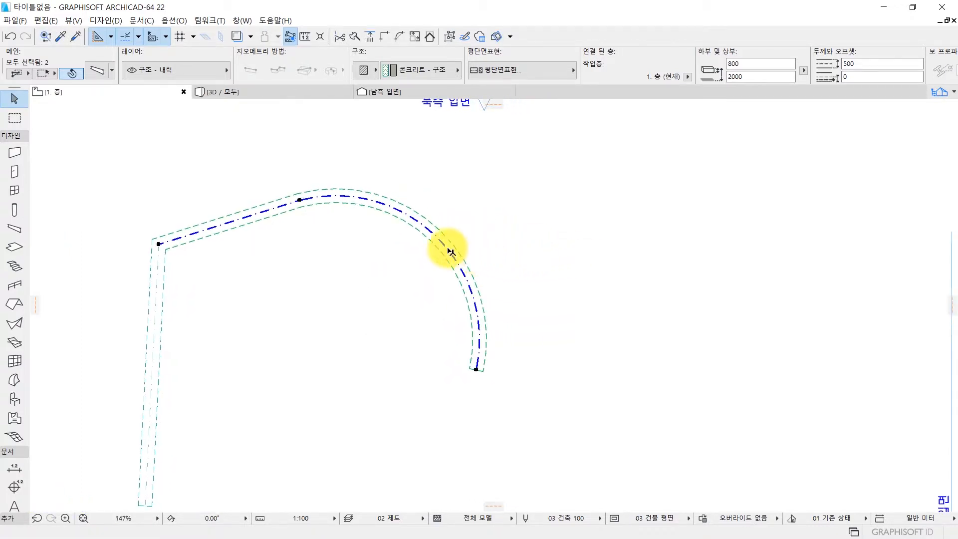
scroll(439, 245, "up", 2)
scroll(428, 242, "down", 5)
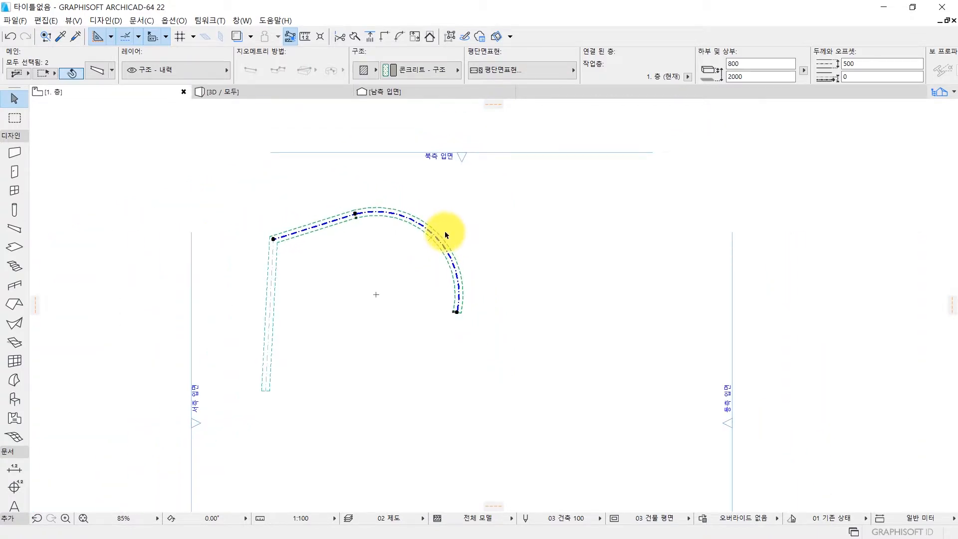
left_click(325, 222)
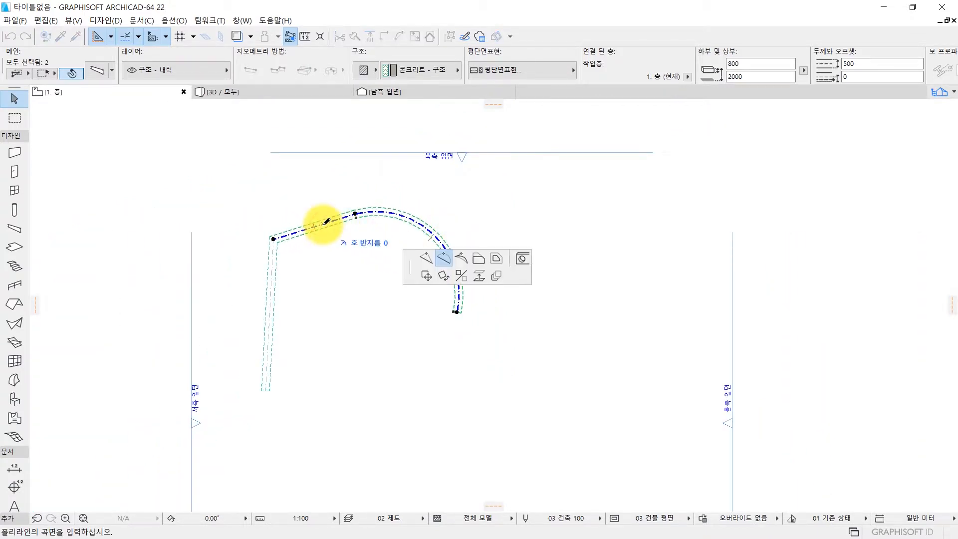
left_click(458, 261)
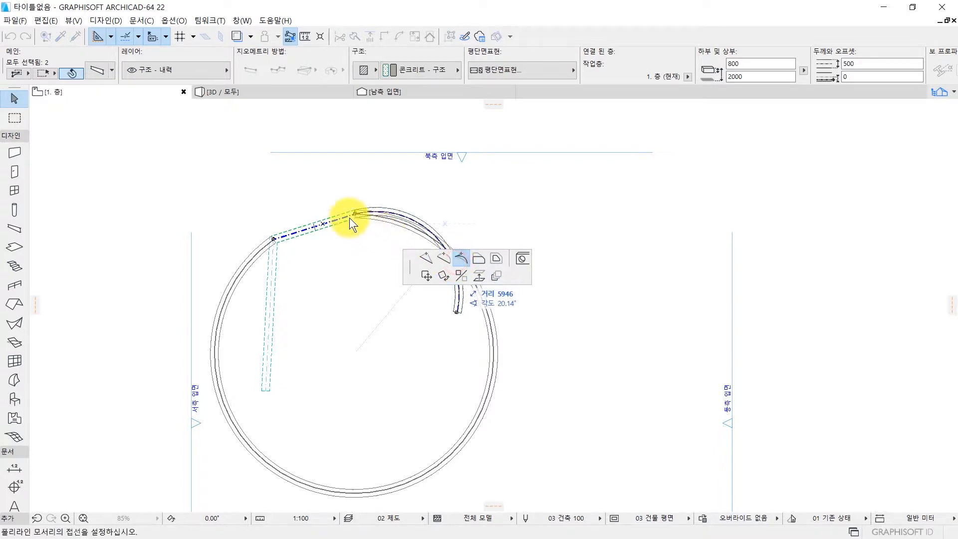
left_click(322, 188)
middle_click_drag(238, 241, 405, 219)
scroll(406, 219, "up", 2)
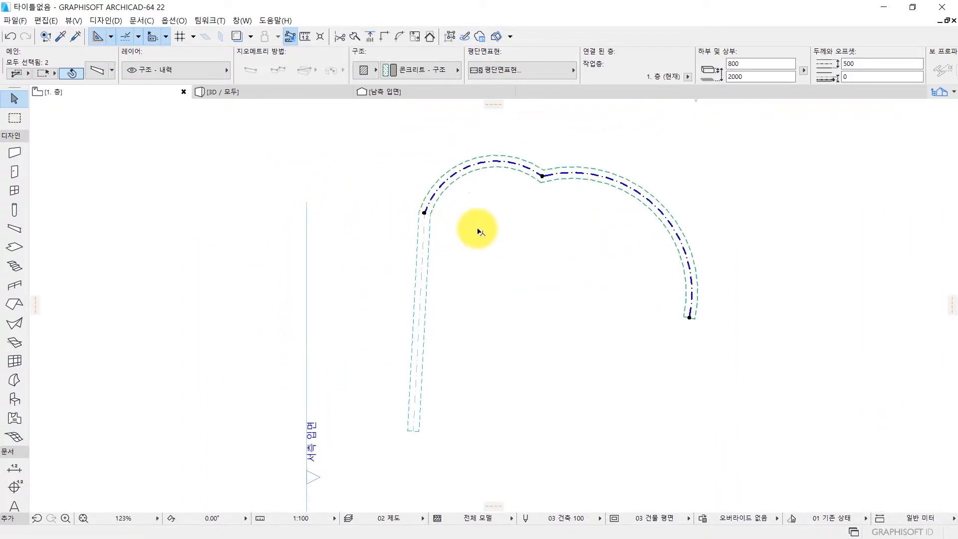
left_click(422, 276)
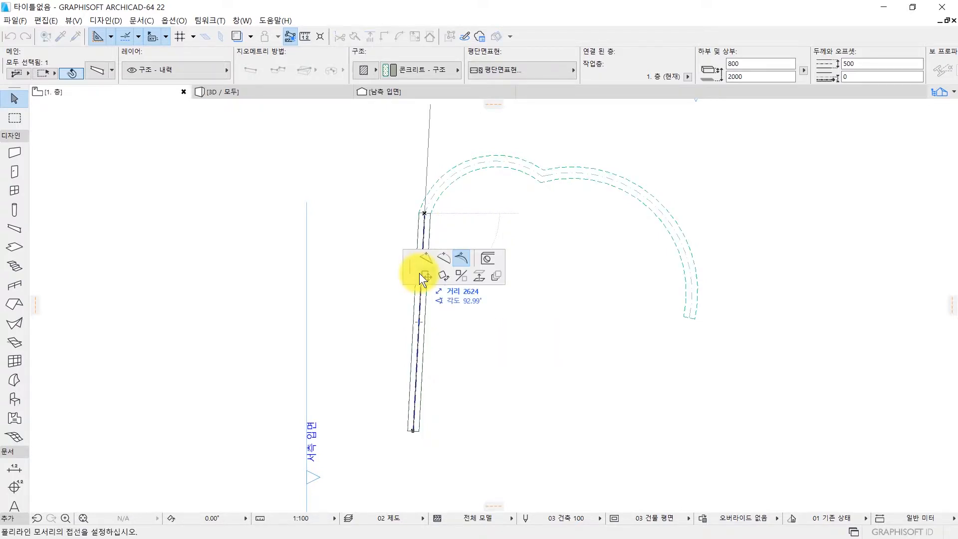
key("Escape")
middle_click_drag(581, 257, 399, 257)
scroll(491, 274, "down", 2)
scroll(495, 277, "down", 1)
middle_click_drag(407, 293, 428, 260)
scroll(399, 258, "up", 2)
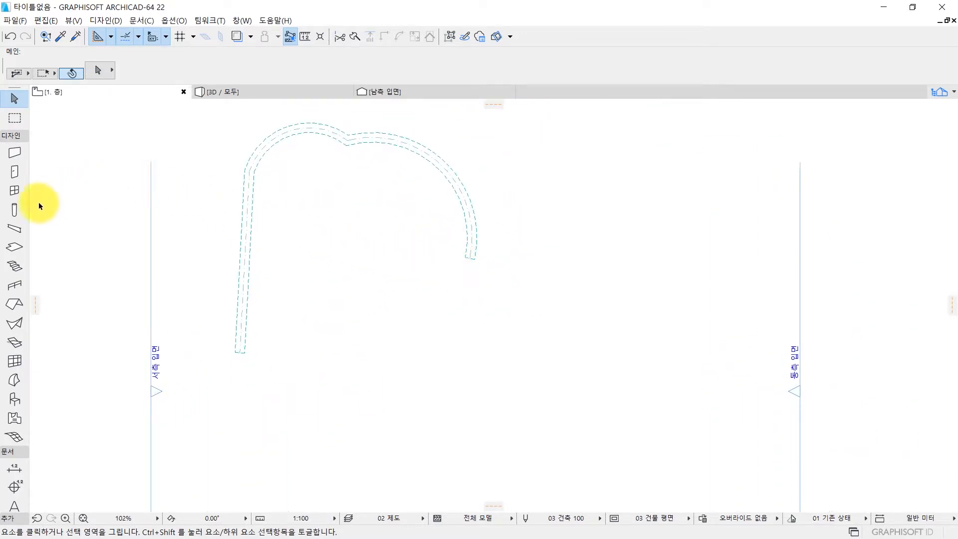
In the default beam settings, switch the beam to inclined and set its slope angle to 15°
double_click(15, 229)
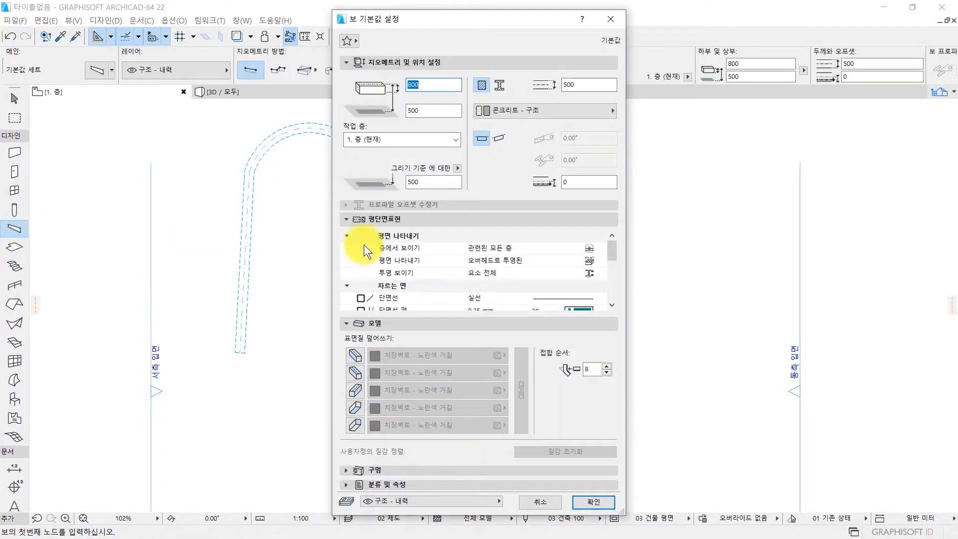
left_click(499, 136)
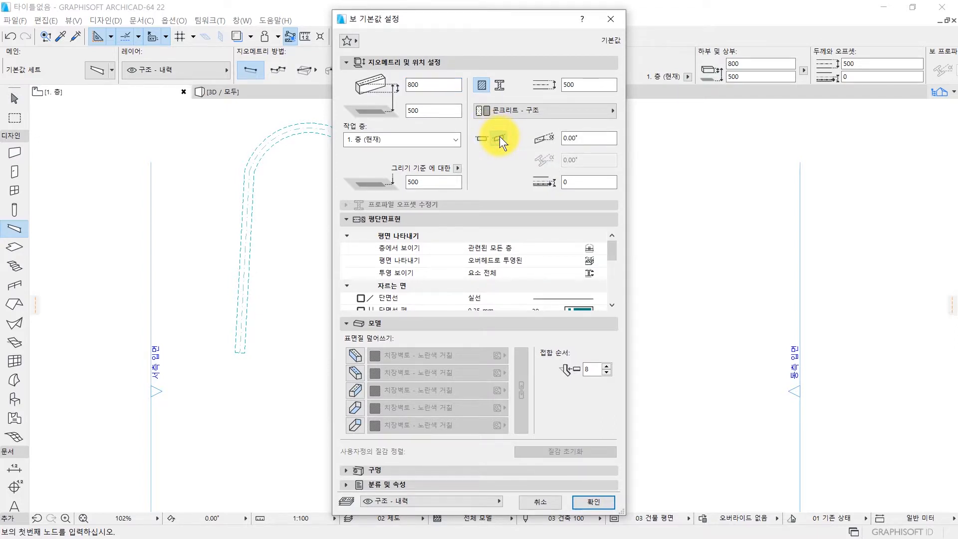
left_click(586, 137)
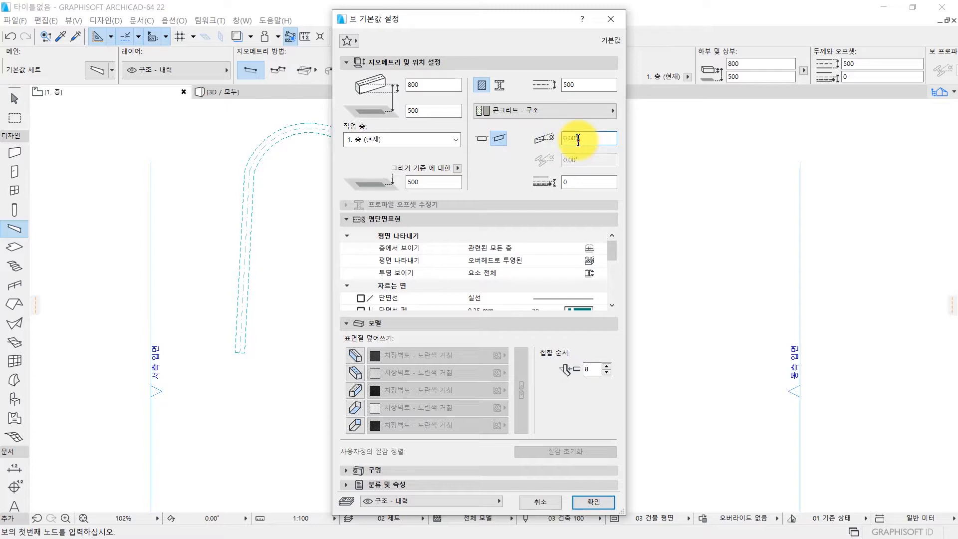
left_click_drag(588, 141, 565, 148)
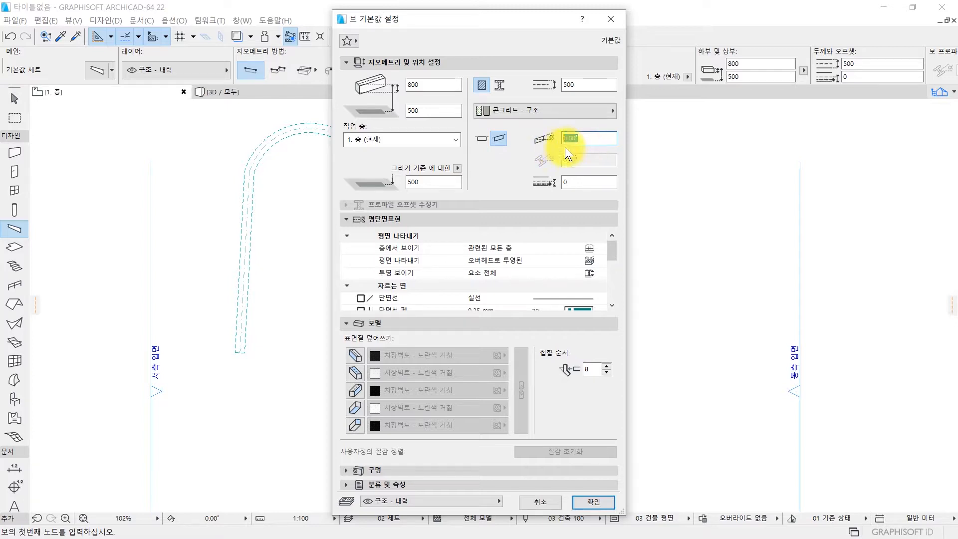
left_click_drag(581, 138, 581, 147)
left_click(591, 139)
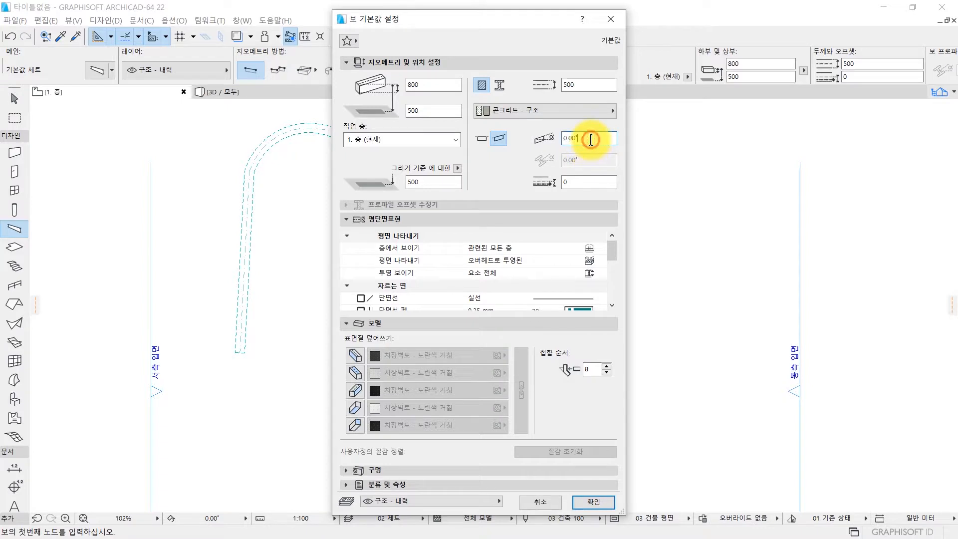
left_click_drag(602, 142, 546, 143)
type("15")
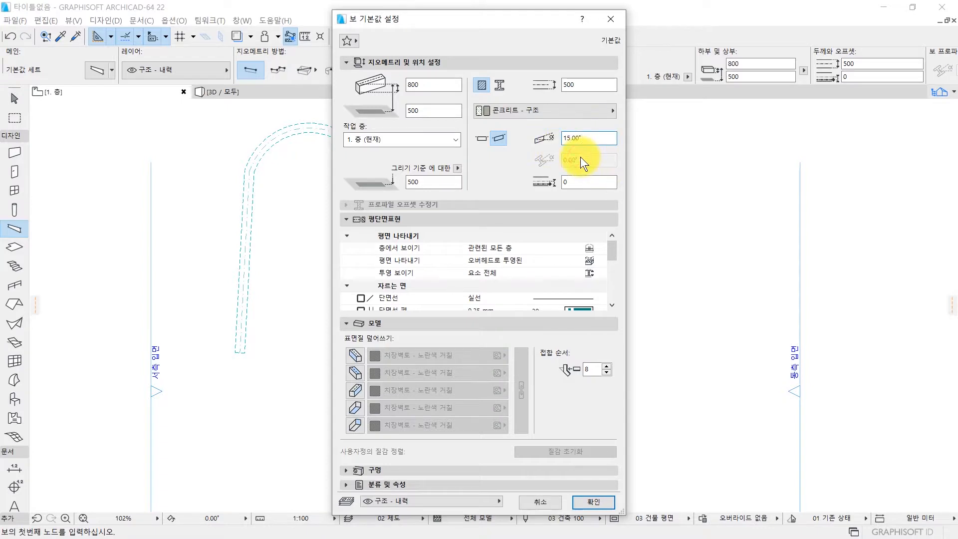
Set the default beam's reference axis offset to 200 and accept the settings
left_click(576, 182)
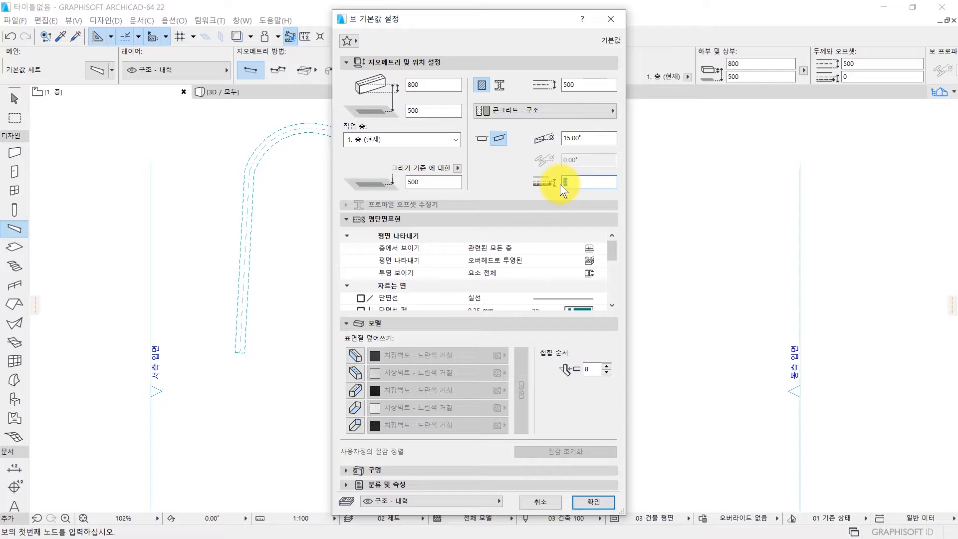
type("200")
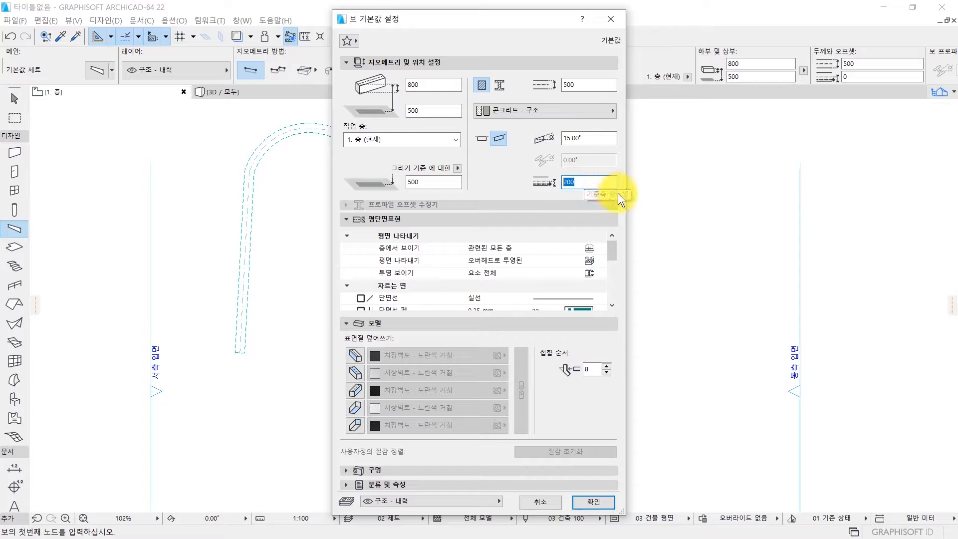
left_click(593, 501)
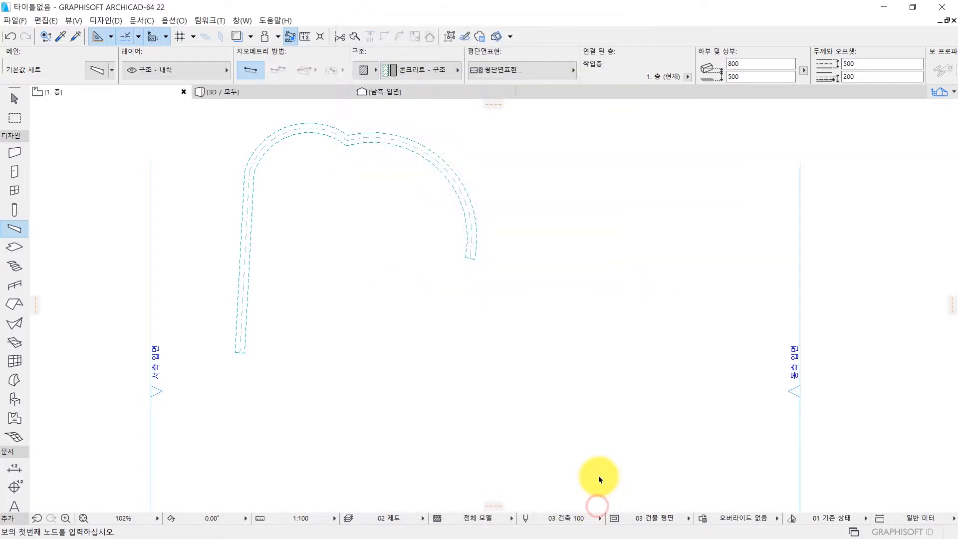
Draw a horizontal inclined beam 5000 long in the open area southeast of the straight beam
middle_click_drag(509, 289, 436, 184)
scroll(323, 222, "up", 3)
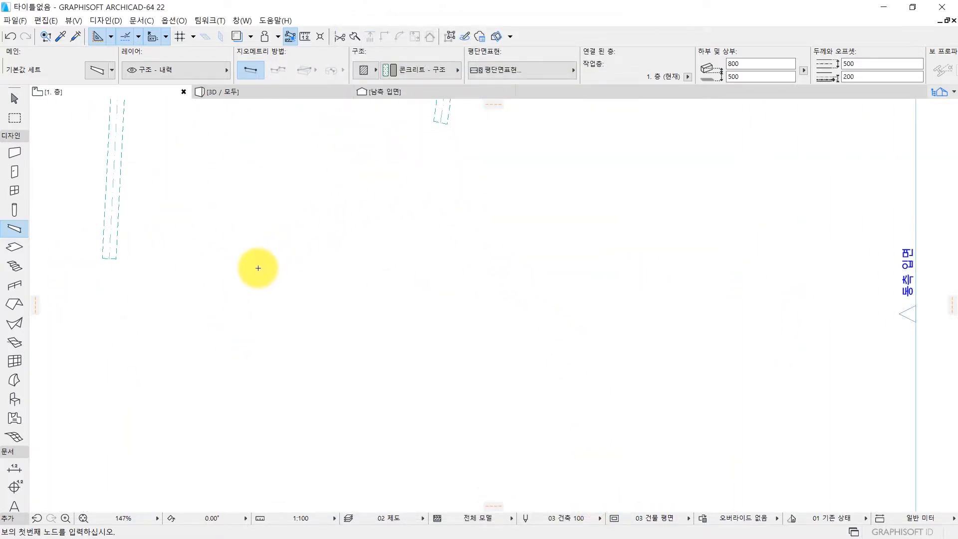
left_click(259, 285)
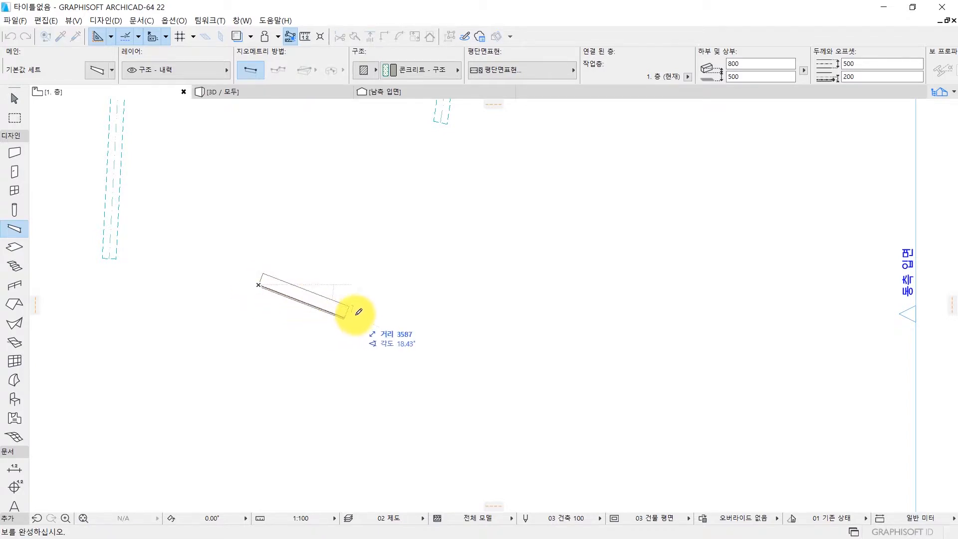
scroll(497, 282, "up", 4)
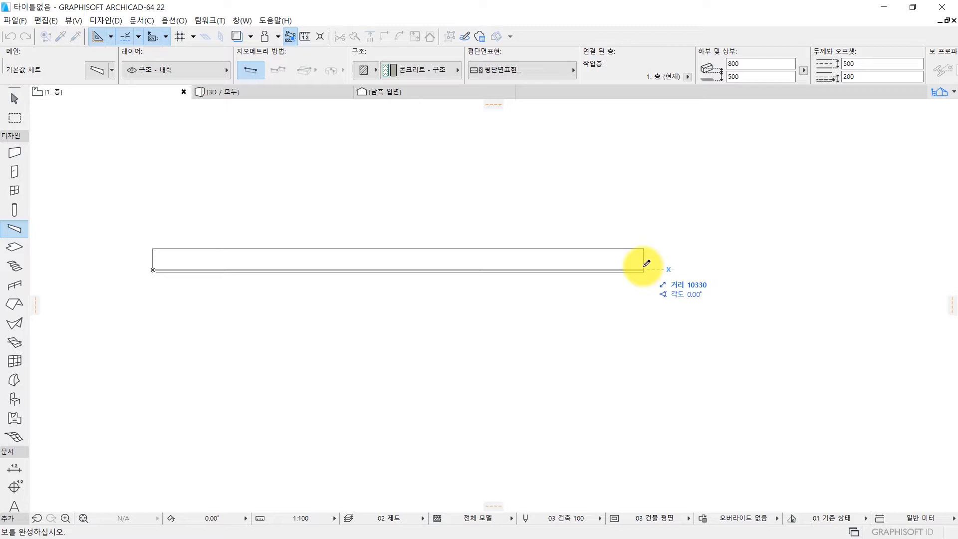
scroll(643, 267, "down", 4)
middle_click_drag(643, 267, 458, 268)
scroll(473, 269, "up", 3)
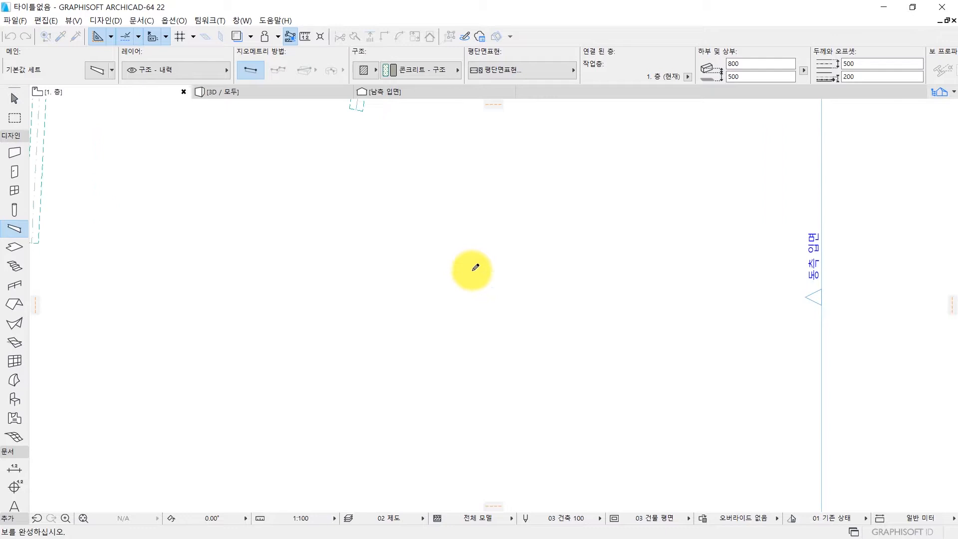
scroll(623, 266, "down", 2)
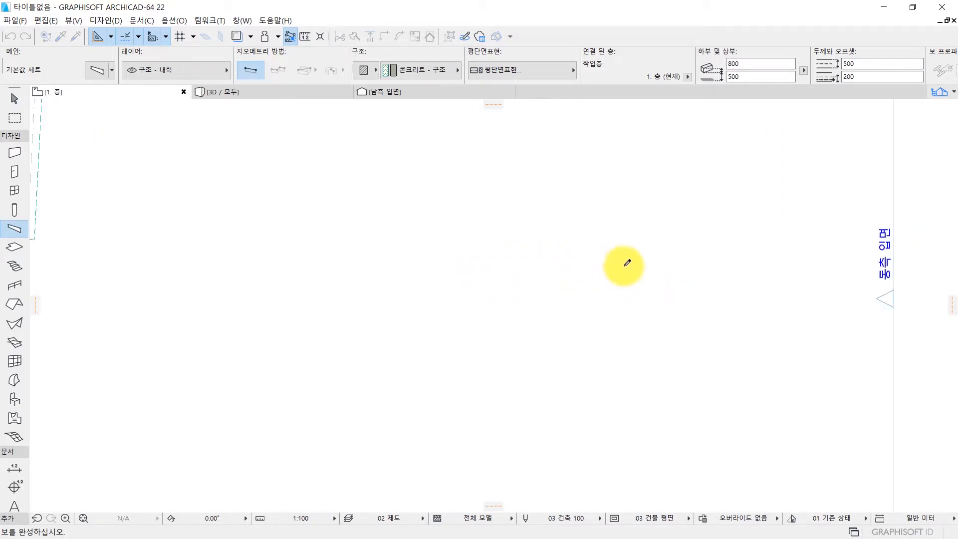
middle_click_drag(623, 266, 525, 272)
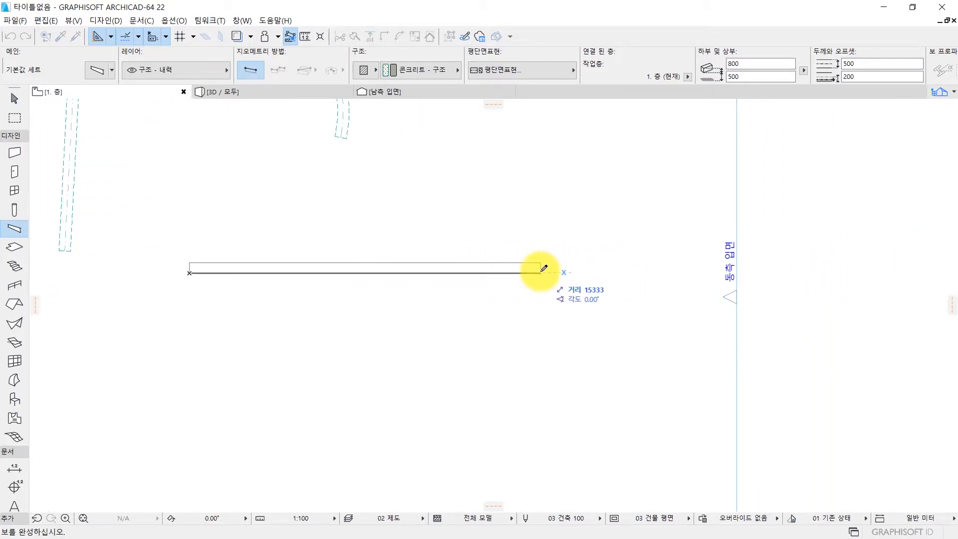
type("500")
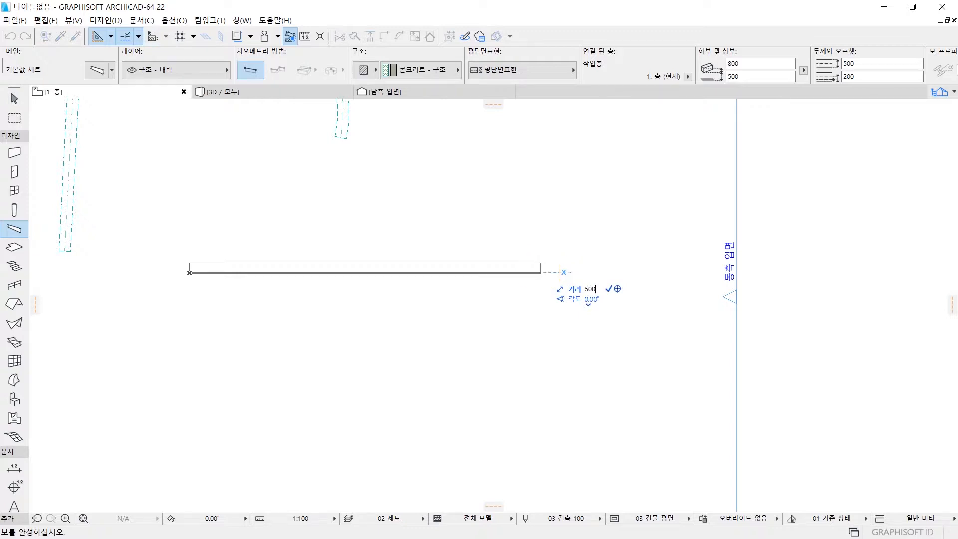
type("0")
key("Return")
Examine the inclined beam in plan, checking its hatched cut portion, projected outline and reference axis
scroll(234, 265, "up", 2)
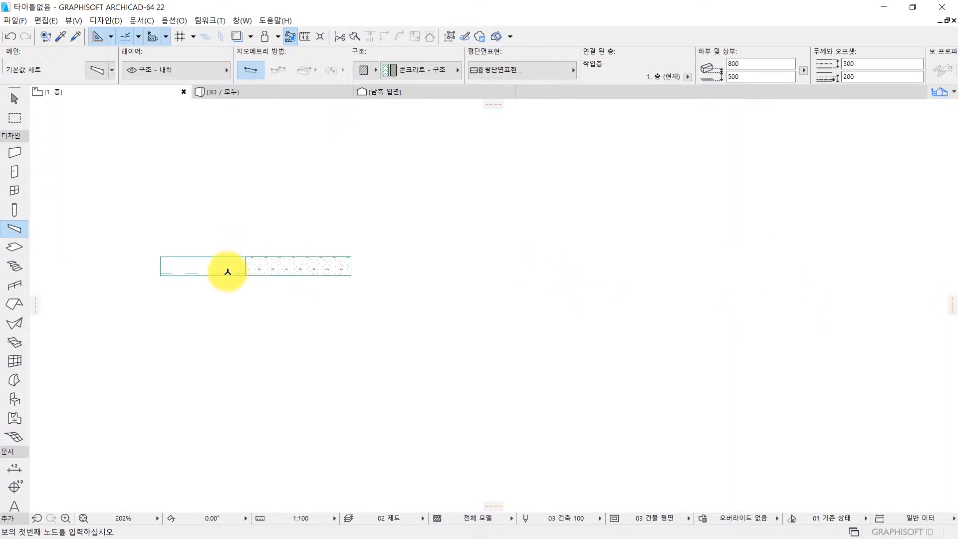
middle_click_drag(229, 272, 389, 254)
key("w")
scroll(374, 246, "up", 2)
middle_click_drag(353, 256, 379, 279)
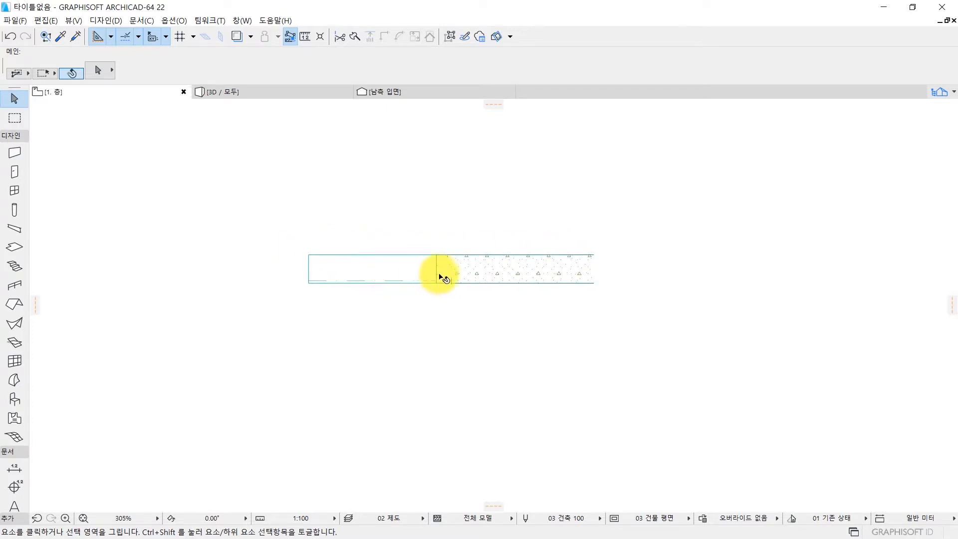
left_click(477, 273)
left_click(400, 290)
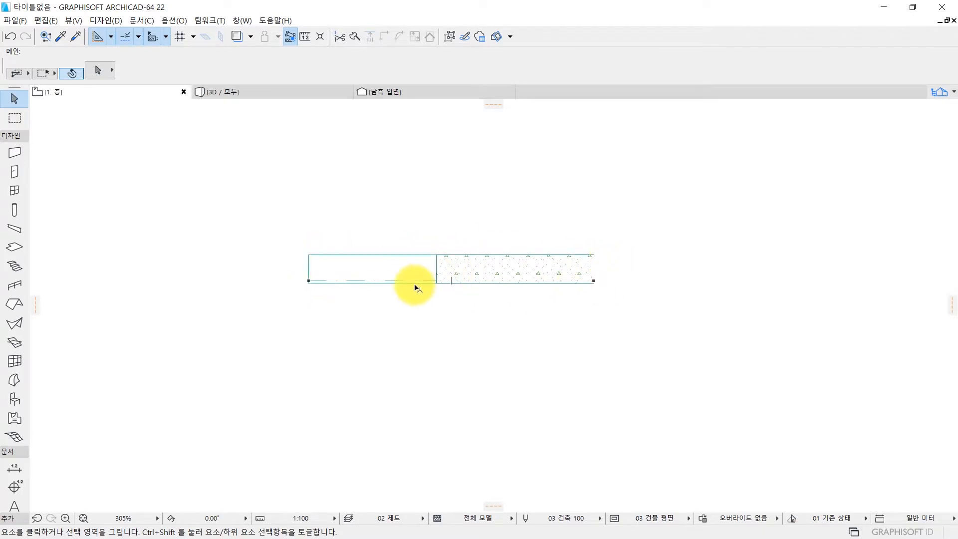
scroll(439, 272, "down", 3)
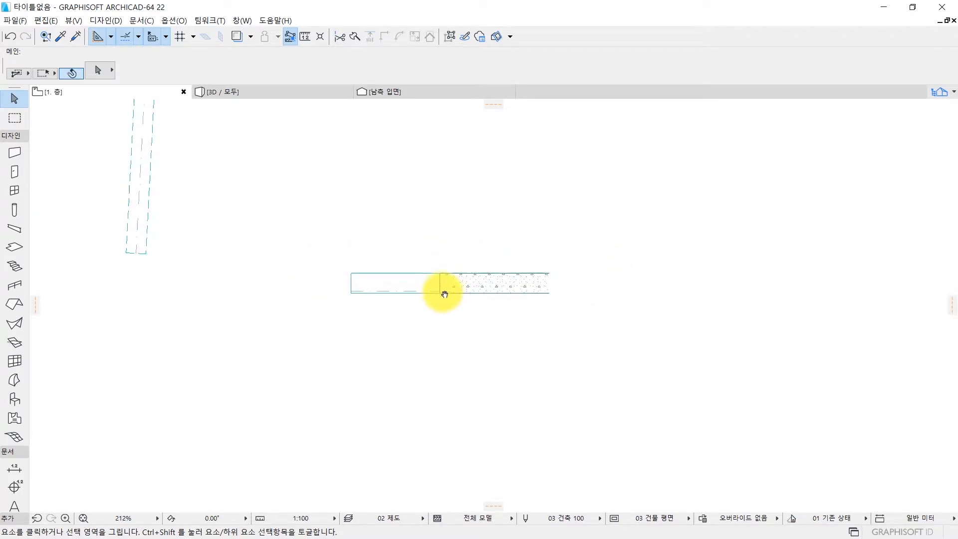
left_click_drag(311, 280, 537, 322)
left_click(581, 344)
left_click_drag(591, 356, 369, 280)
left_click(462, 278)
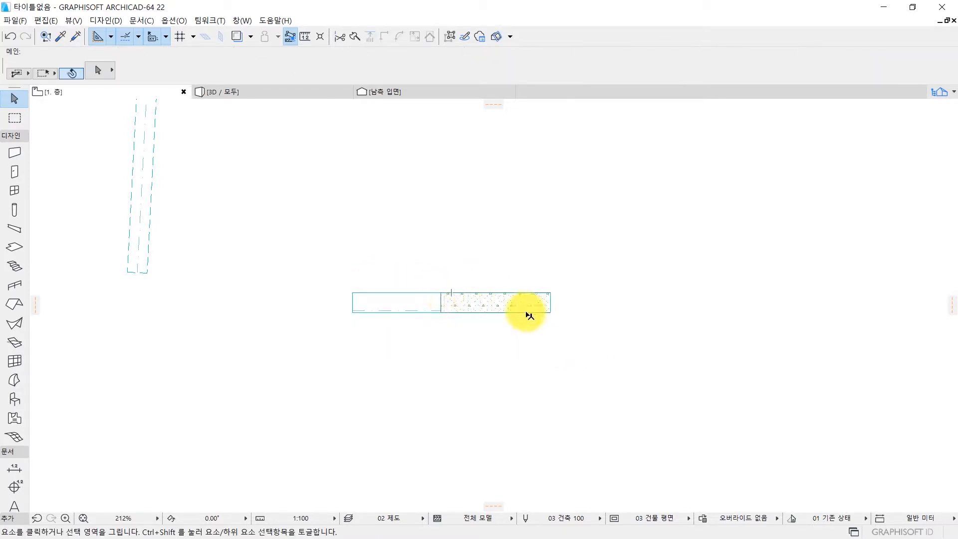
left_click(426, 294)
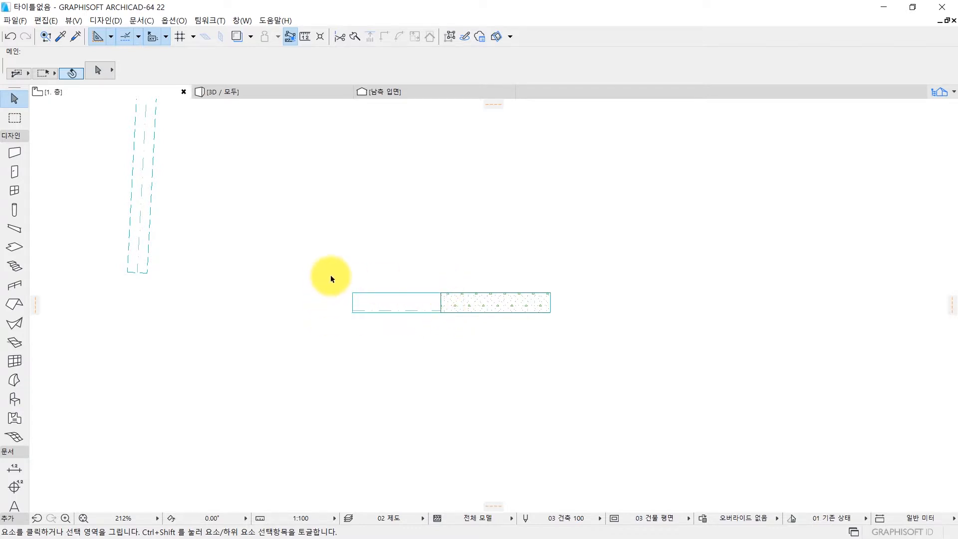
scroll(456, 302, "up", 1)
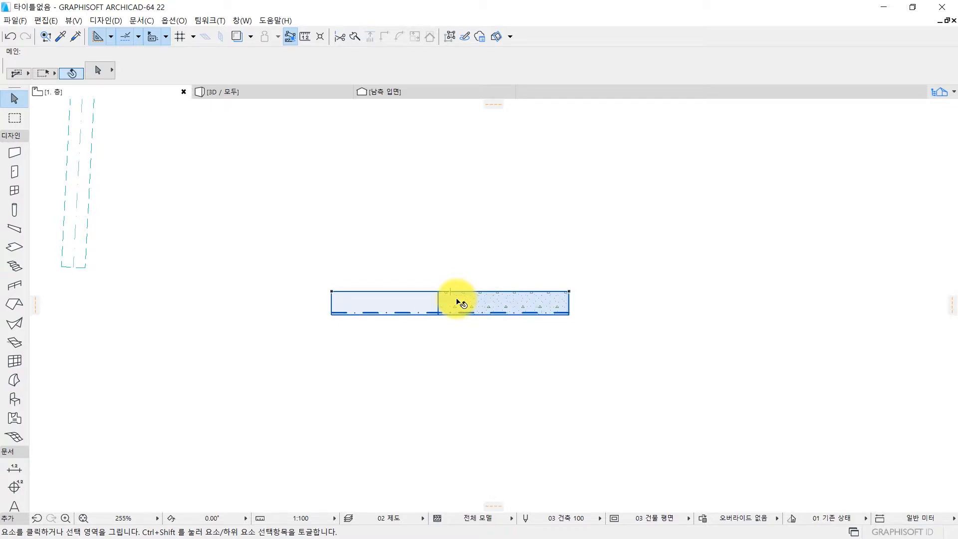
Show the model in 3D, select the inclined beam and examine its slope and editing nodes from several angles
key("F3")
middle_click_drag(322, 312, 481, 344, "shift")
left_click(492, 327)
mouse_move(360, 330)
middle_mouse_down("shift")
mouse_move(450, 321)
mouse_move(368, 319)
middle_mouse_up("shift")
scroll(662, 327, "up", 3)
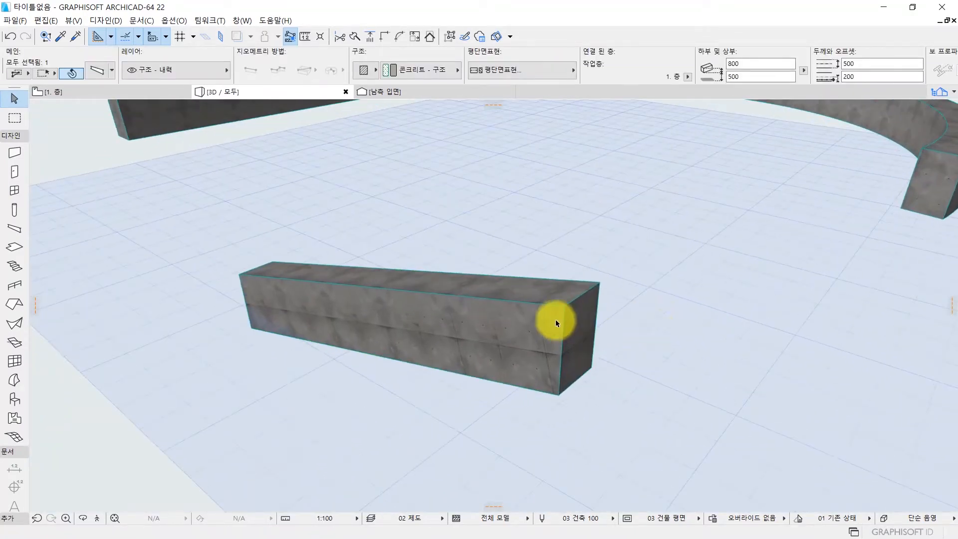
mouse_move(556, 314)
middle_mouse_down("shift")
mouse_move(496, 321)
mouse_move(546, 311)
middle_mouse_up("shift")
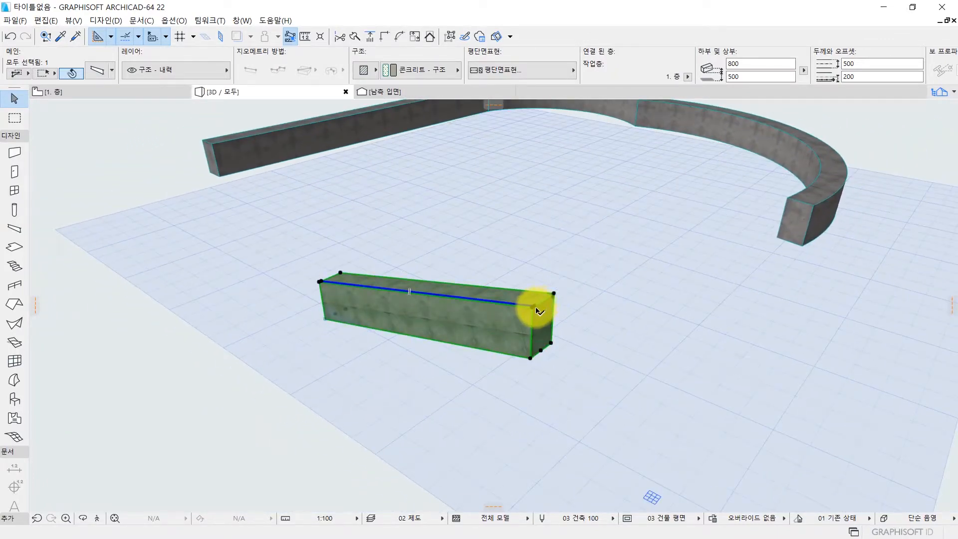
middle_click_drag(547, 305, 416, 333, "shift")
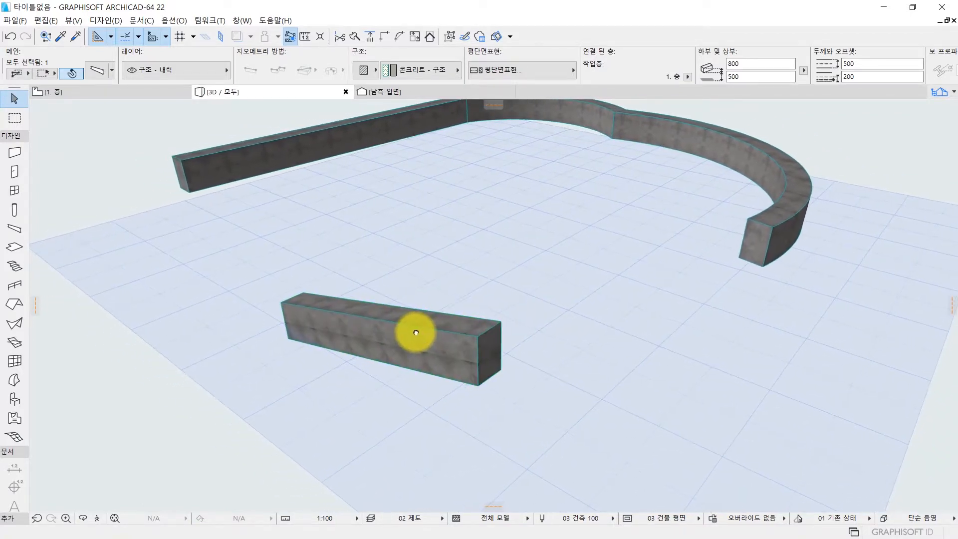
Stretch the inclined beam's raised end node far outward in 3D, lengthening the beam and flattening its slope
left_click(483, 338)
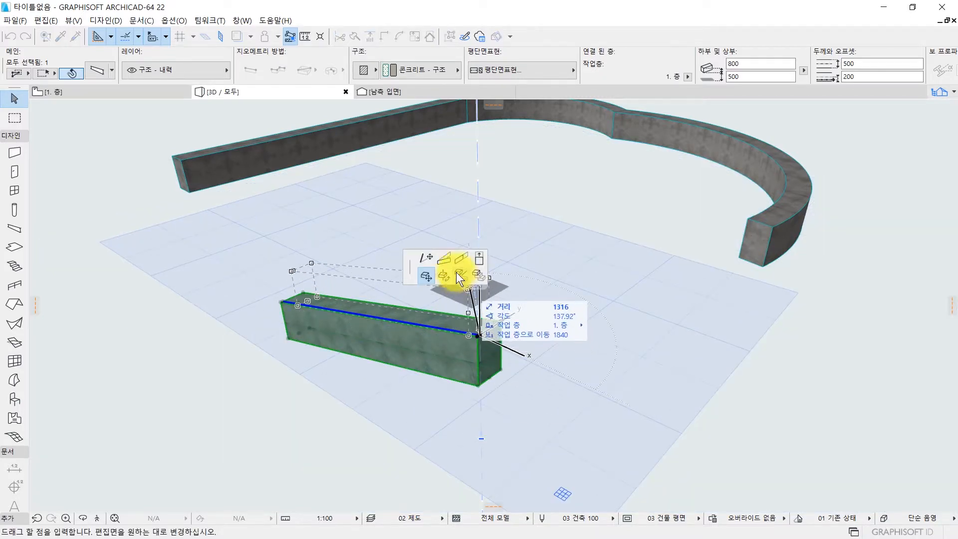
left_click(423, 258)
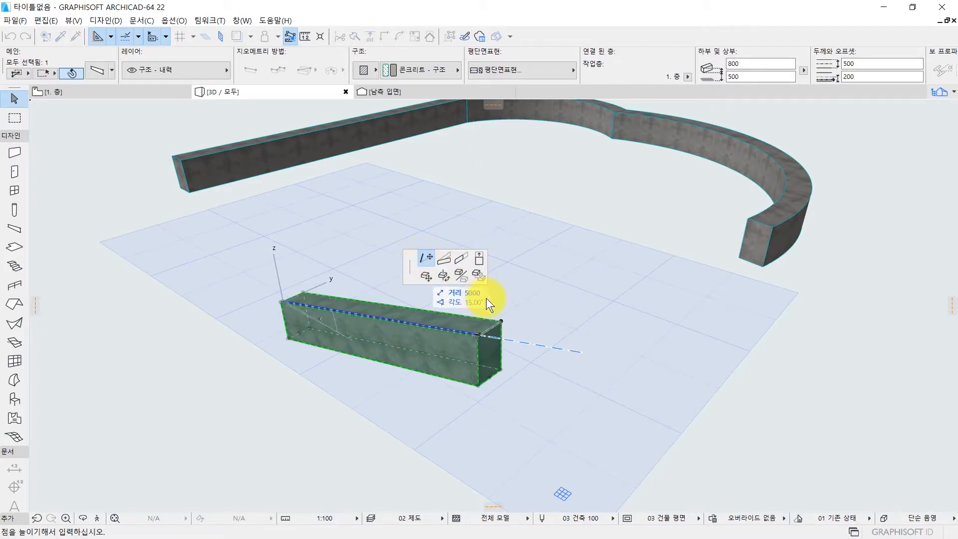
middle_click_drag(624, 355, 625, 279, "shift")
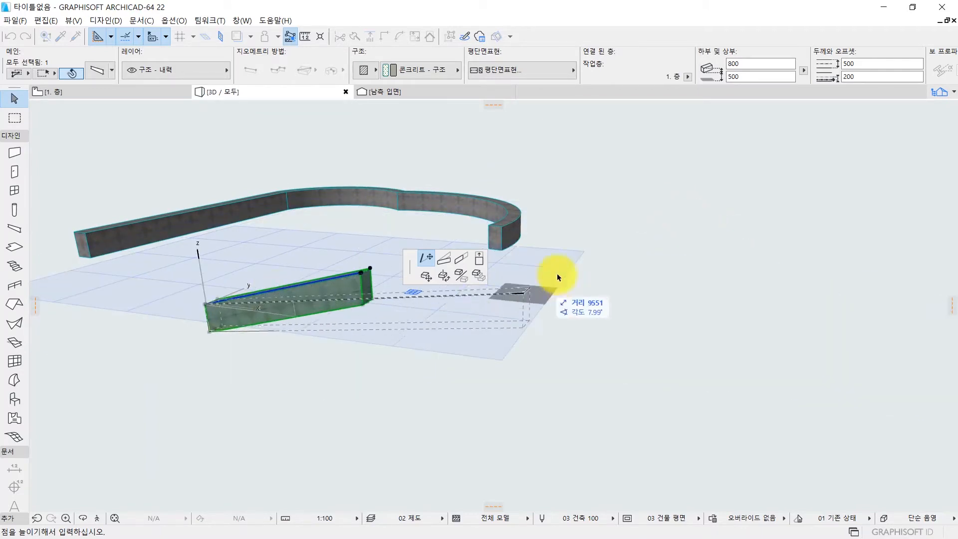
scroll(339, 418, "down", 3)
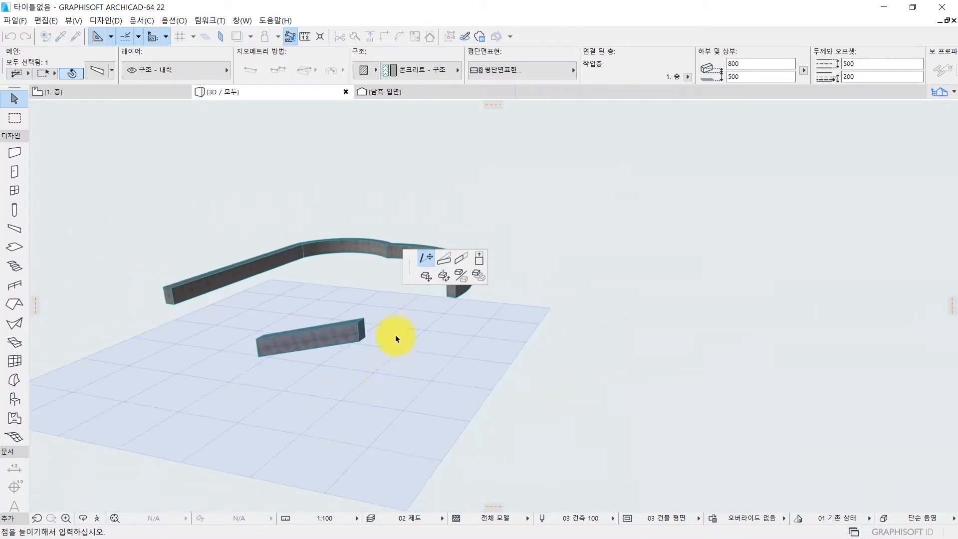
middle_click_drag(359, 314, 453, 344, "shift")
left_click(452, 344)
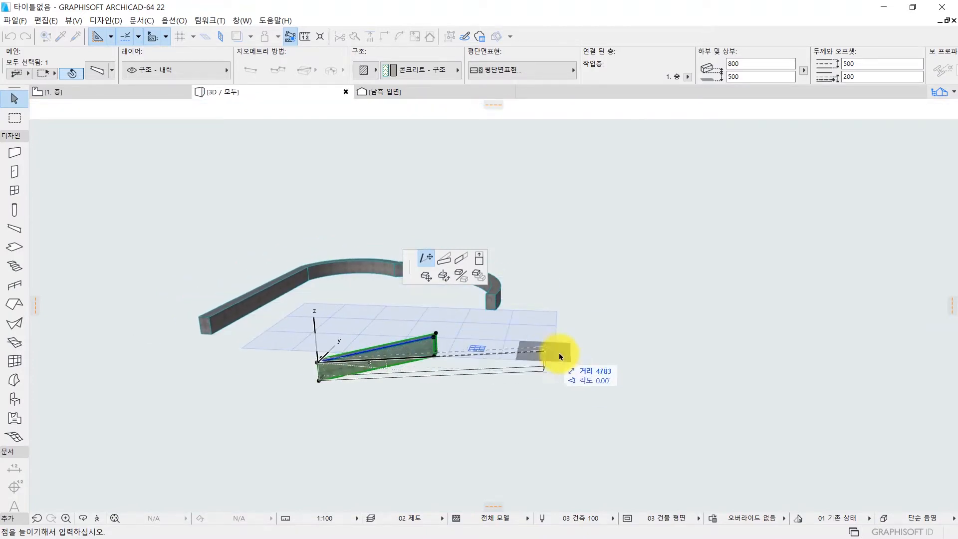
left_click(884, 381)
middle_click_drag(884, 381, 705, 327, "shift")
left_click(447, 313)
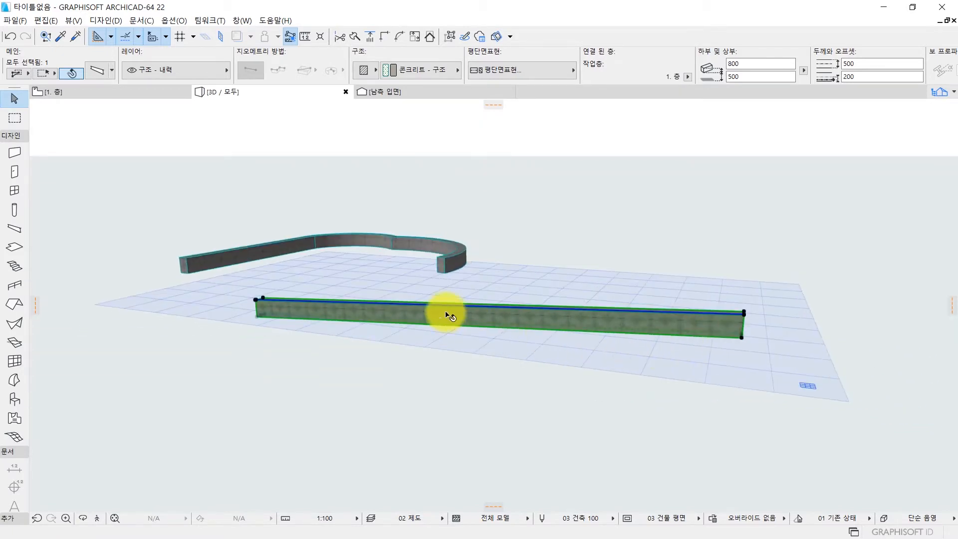
Raise the inclined beam's far end node vertically by changing its inclination to about 27° in 3D
scroll(641, 342, "up", 8)
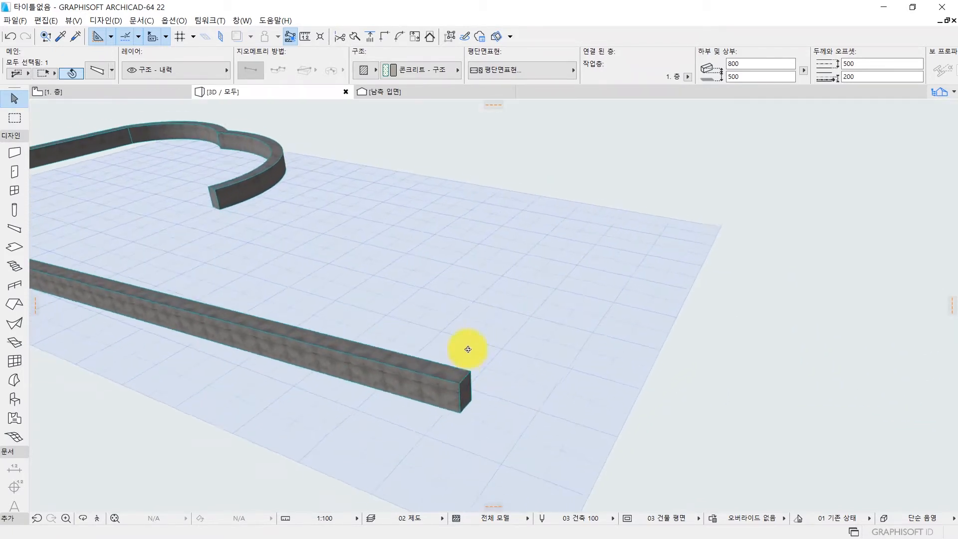
scroll(464, 392, "up", 5)
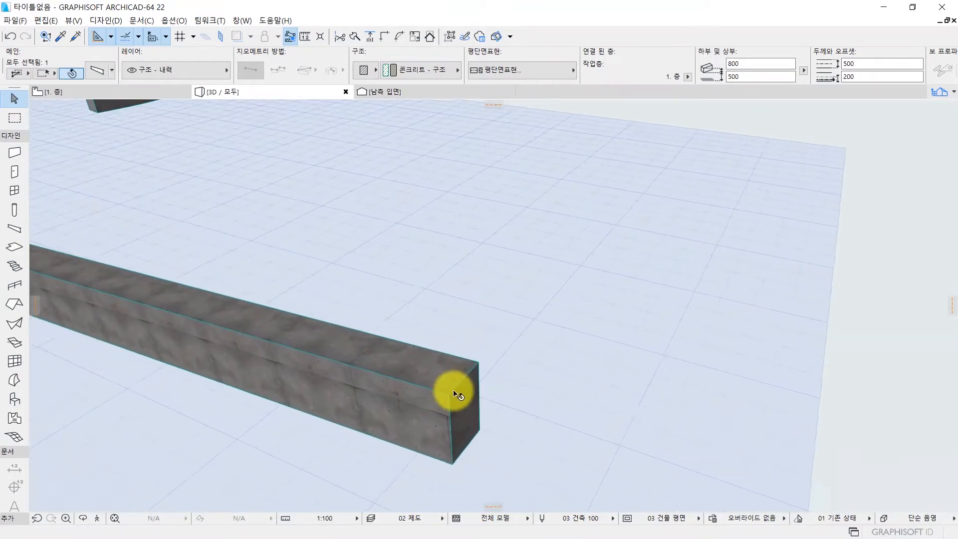
scroll(449, 394, "up", 3)
left_click(450, 399)
scroll(503, 300, "up", 3)
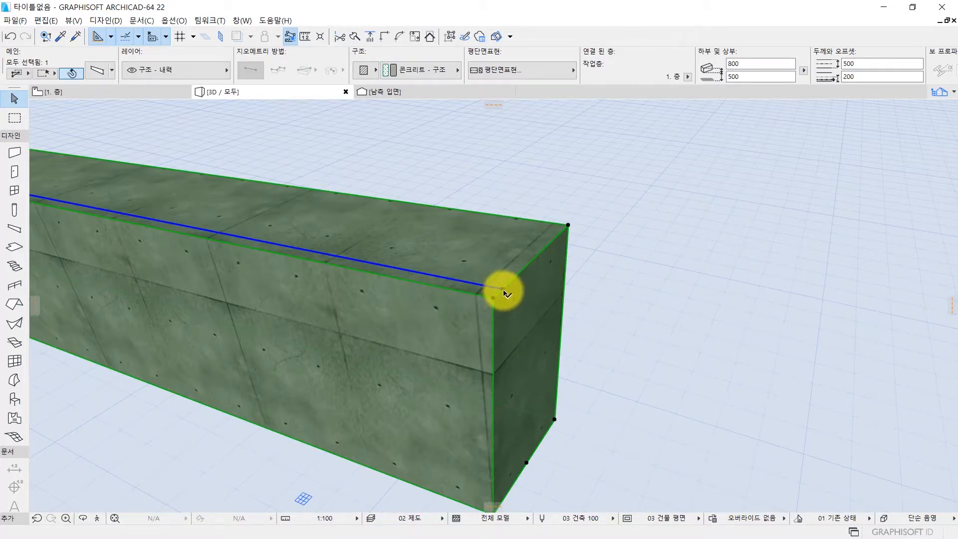
left_click(505, 293)
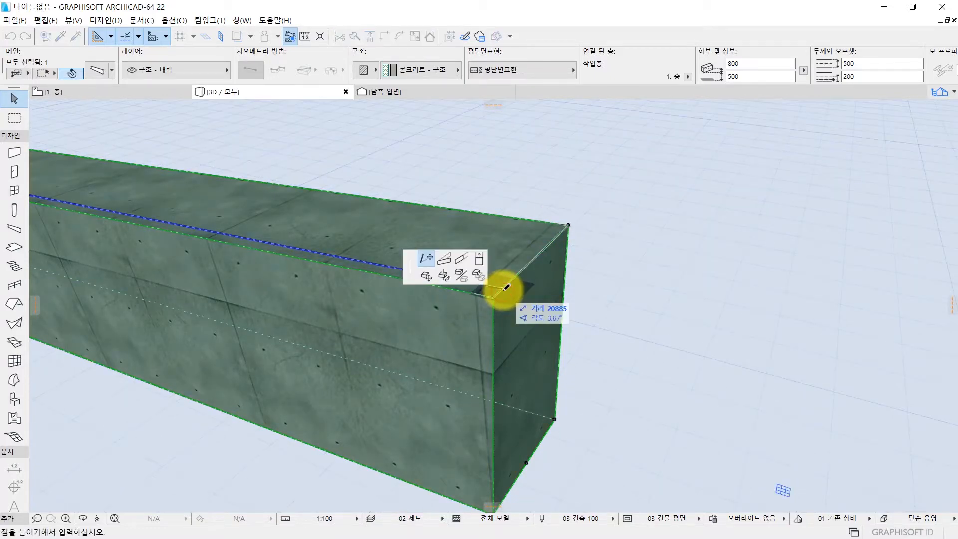
left_click(444, 259)
scroll(498, 188, "down", 5)
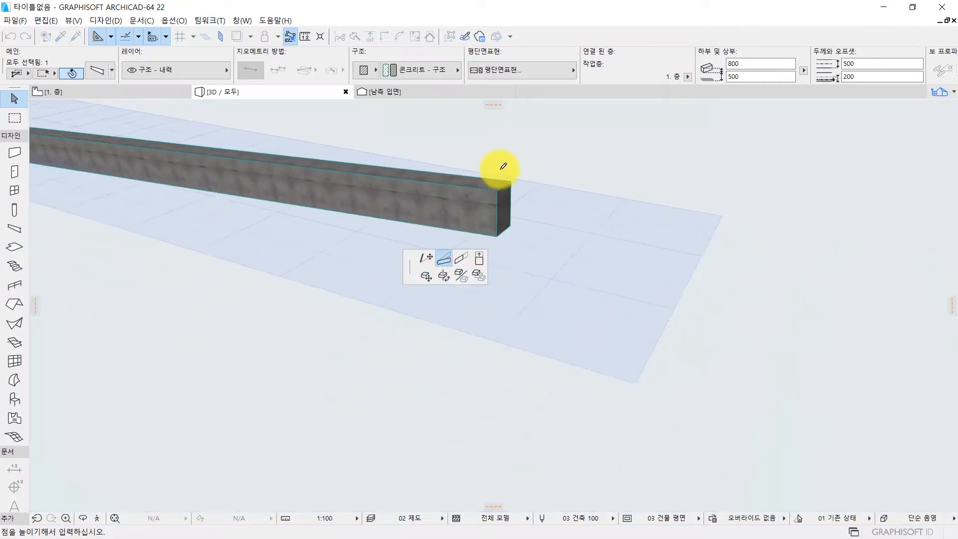
middle_click_drag(564, 275, 607, 337)
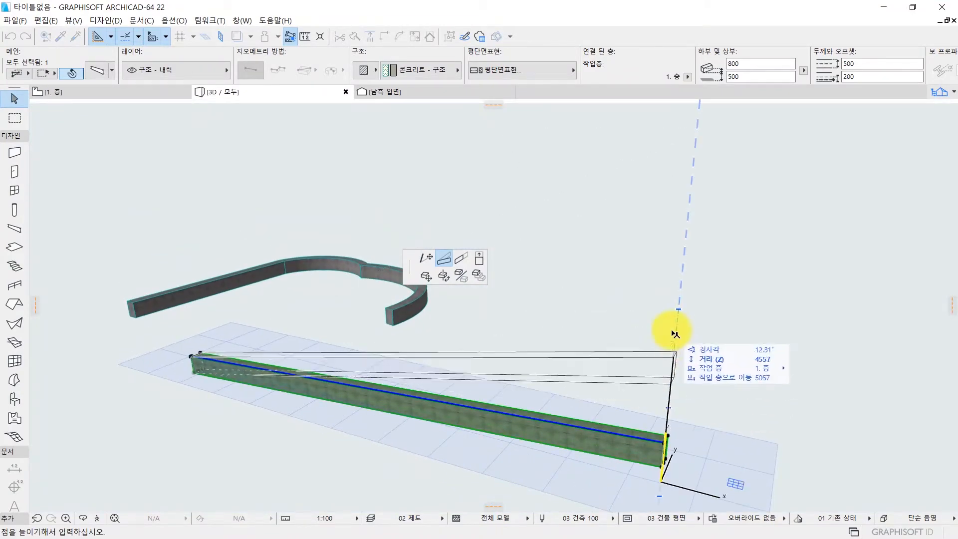
middle_click_drag(669, 332, 551, 251)
middle_click_drag(455, 155, 611, 283)
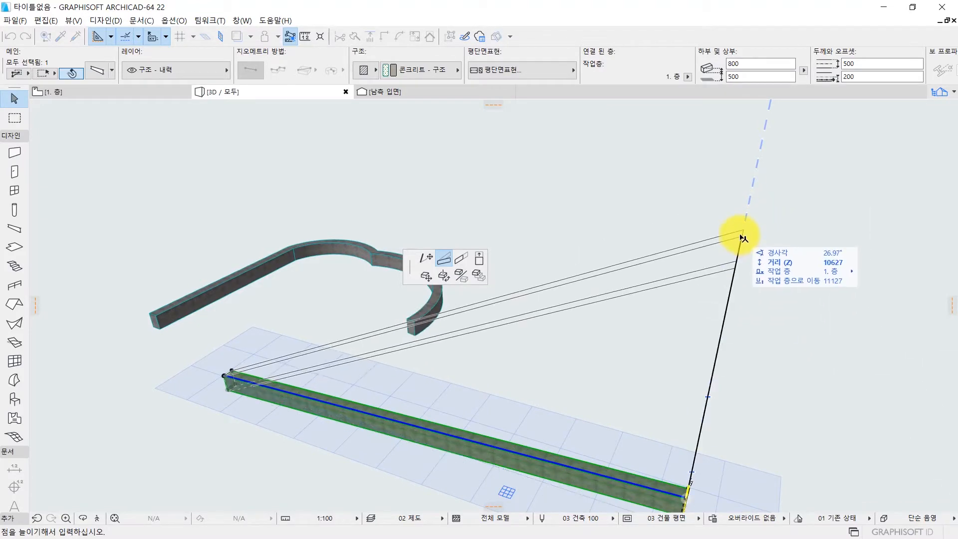
left_click(741, 233)
Stretch the inclined beam along its slope from its raised end node to a length of 5000
middle_click_drag(716, 295, 500, 396, "shift")
scroll(500, 397, "up", 3)
left_click(498, 372)
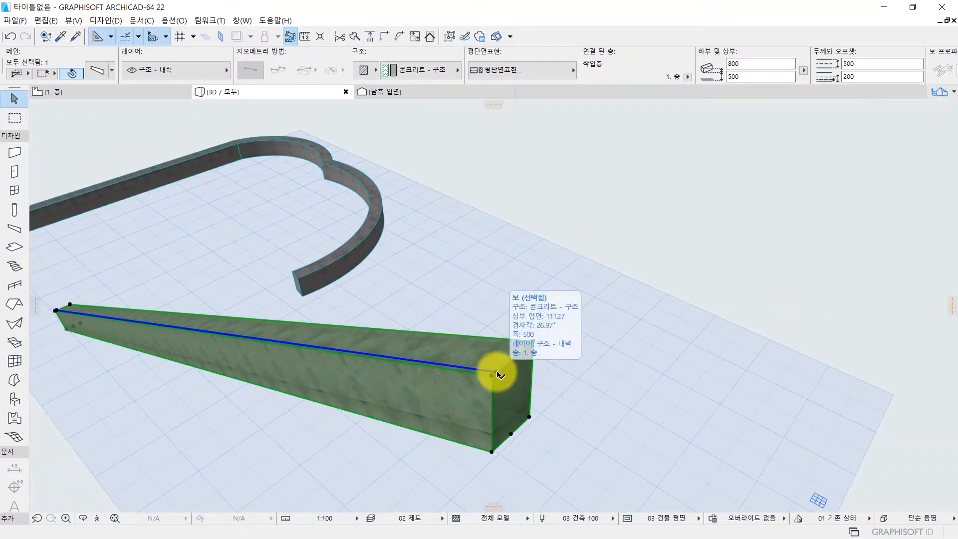
left_click(498, 374)
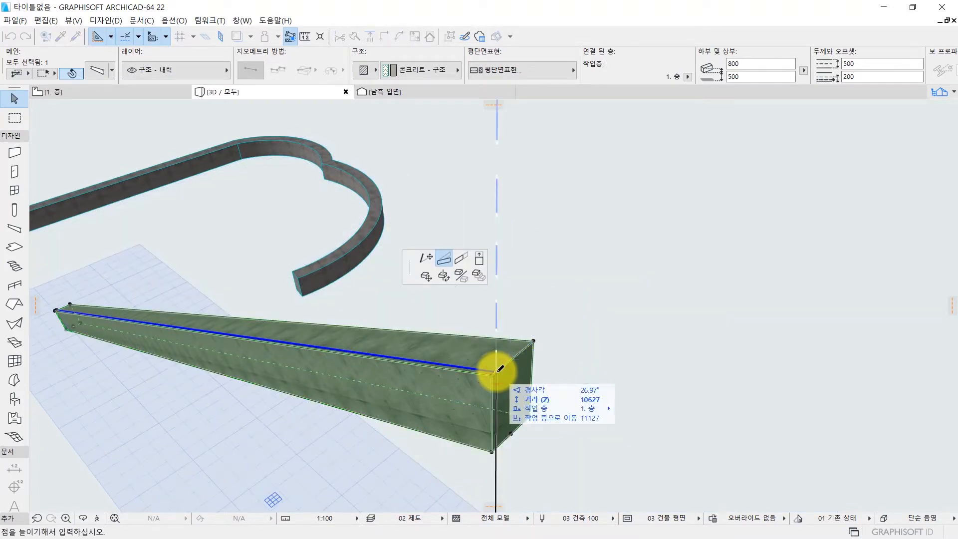
left_click(466, 263)
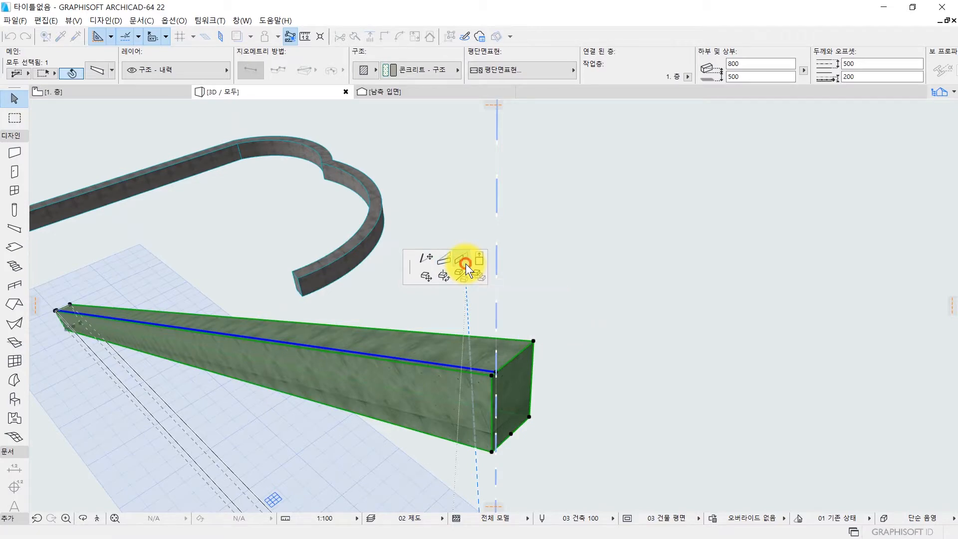
middle_click_drag(516, 330, 402, 306, "shift")
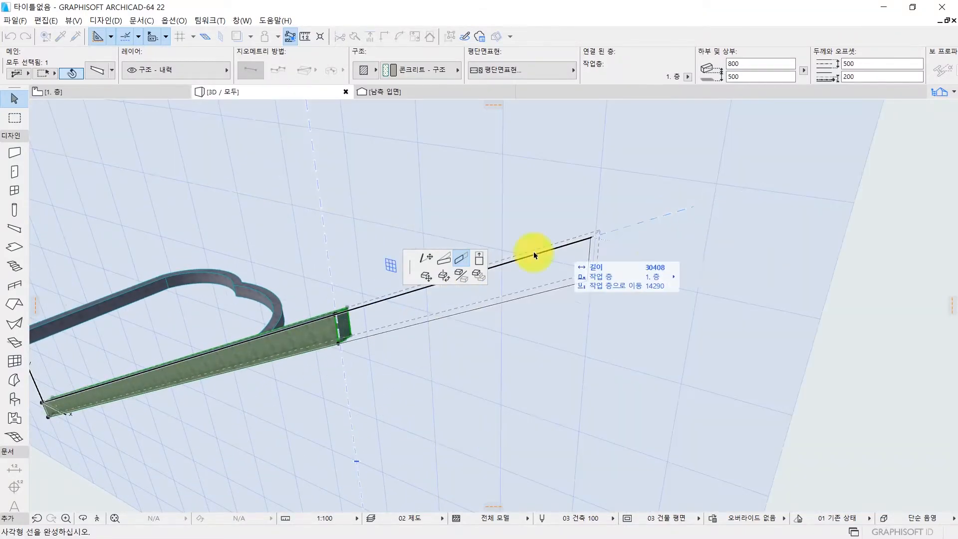
middle_click_drag(564, 275, 573, 352, "shift")
middle_click_drag(785, 234, 694, 214, "shift")
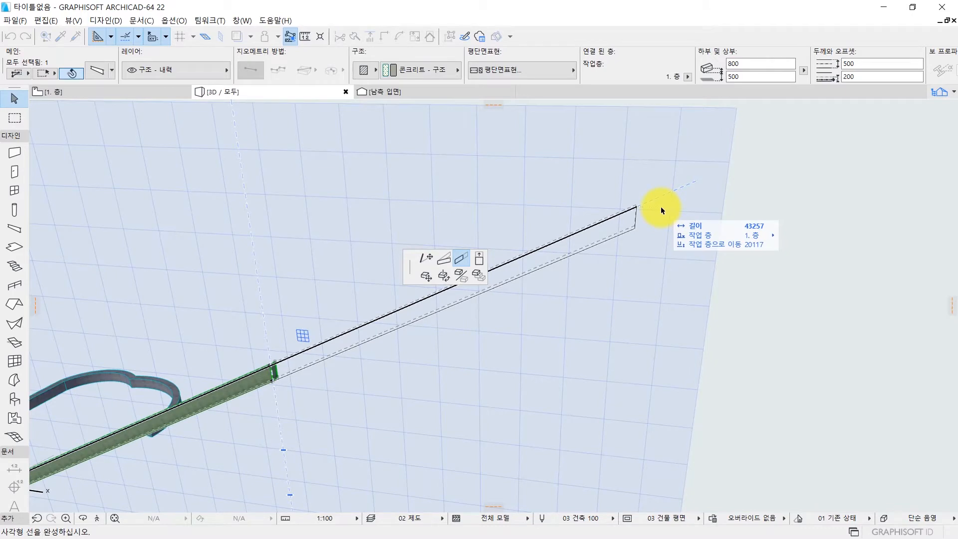
type("500")
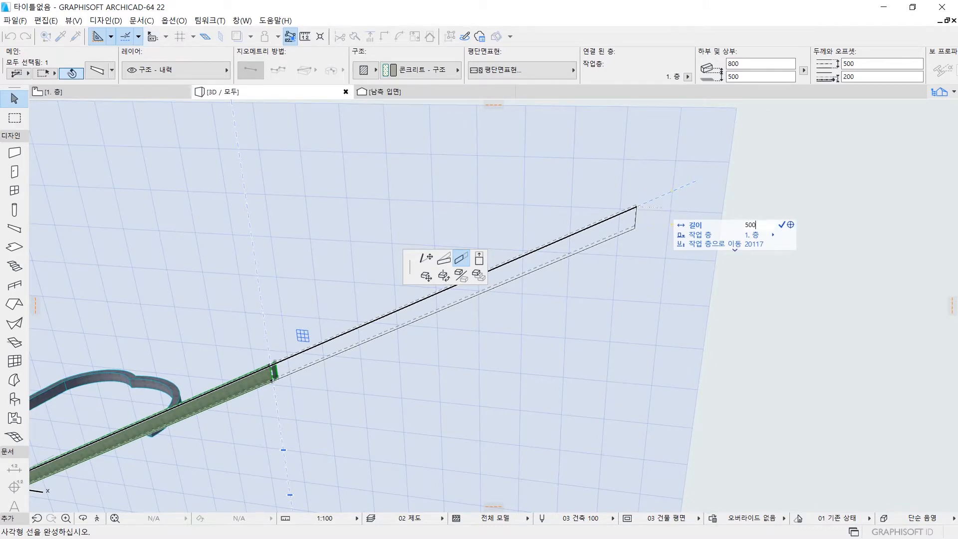
type("0")
key("Return")
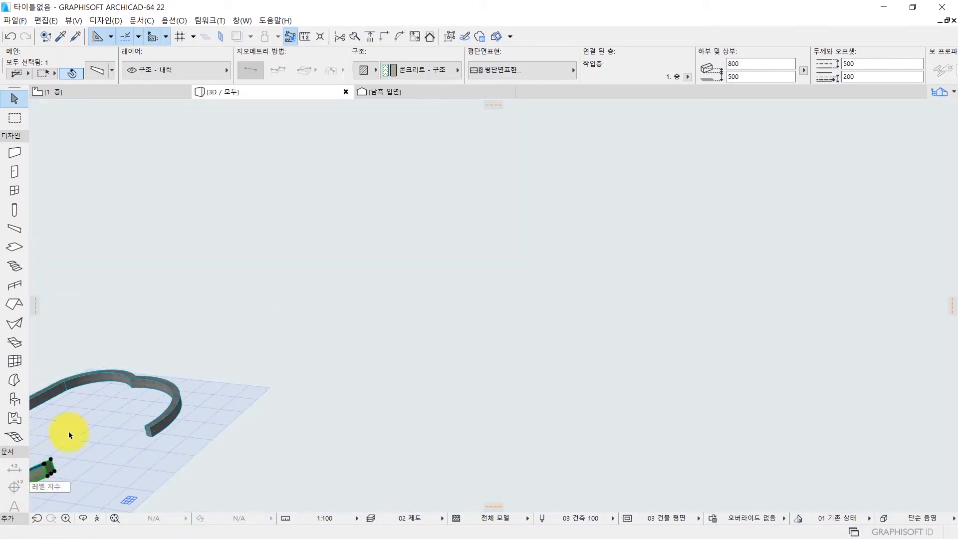
Lengthen the inclined beam along its slope from the raised end node to 6000
scroll(439, 342, "down", 3)
middle_click_drag(438, 342, 563, 359)
scroll(487, 398, "up", 10)
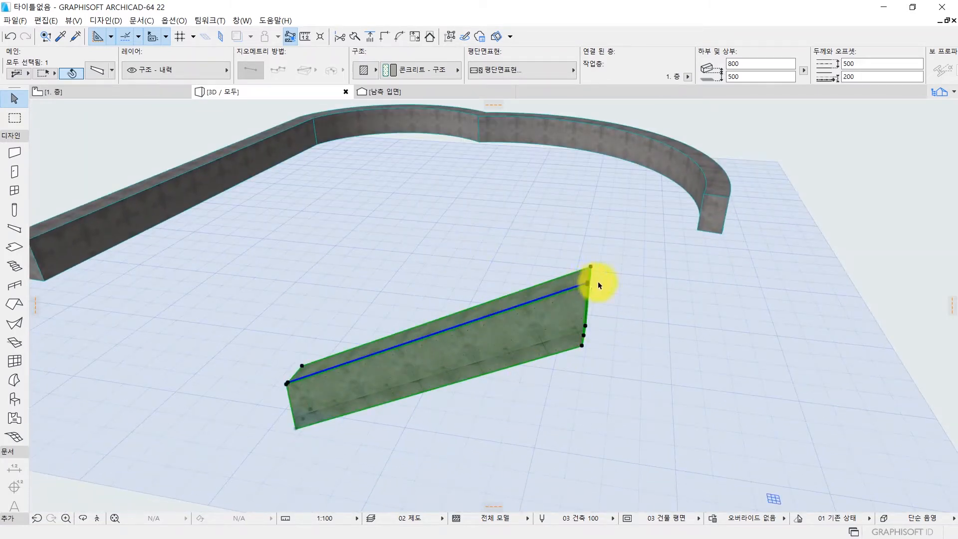
middle_click_drag(605, 277, 494, 315, "shift")
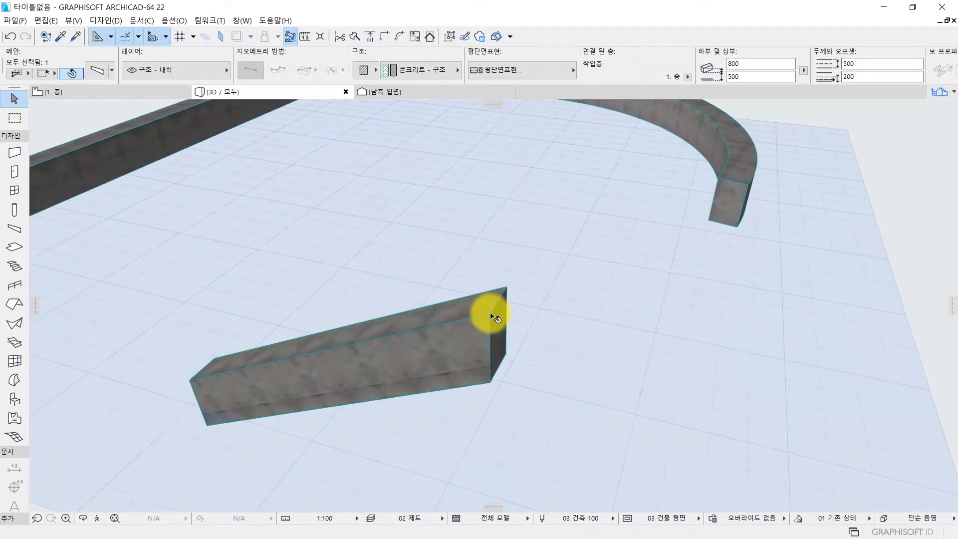
left_click(494, 314)
middle_click_drag(532, 303, 566, 284, "shift")
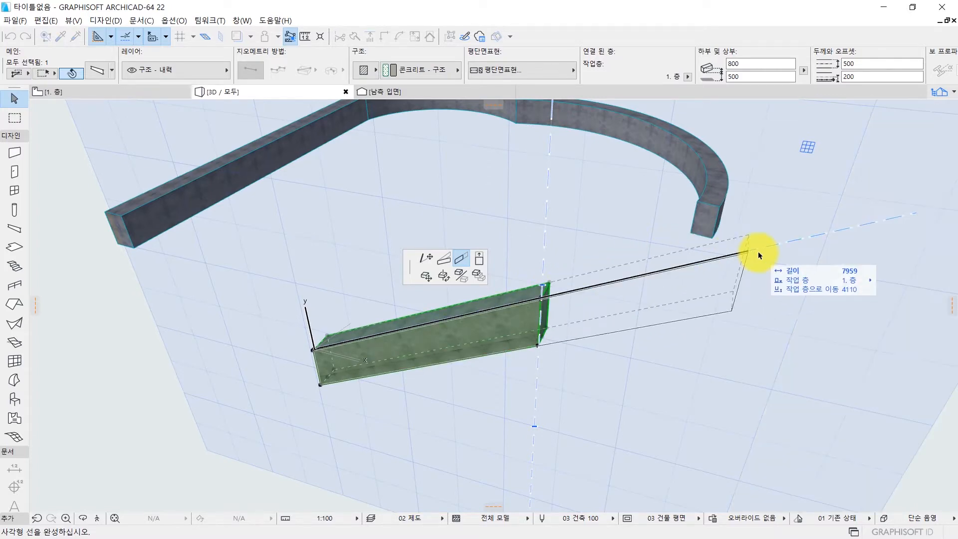
type("6000")
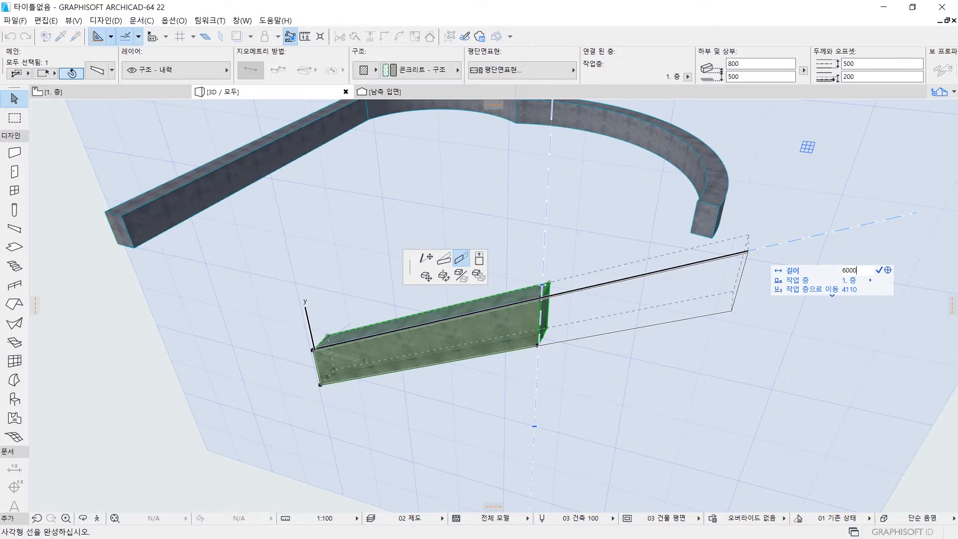
key("Return")
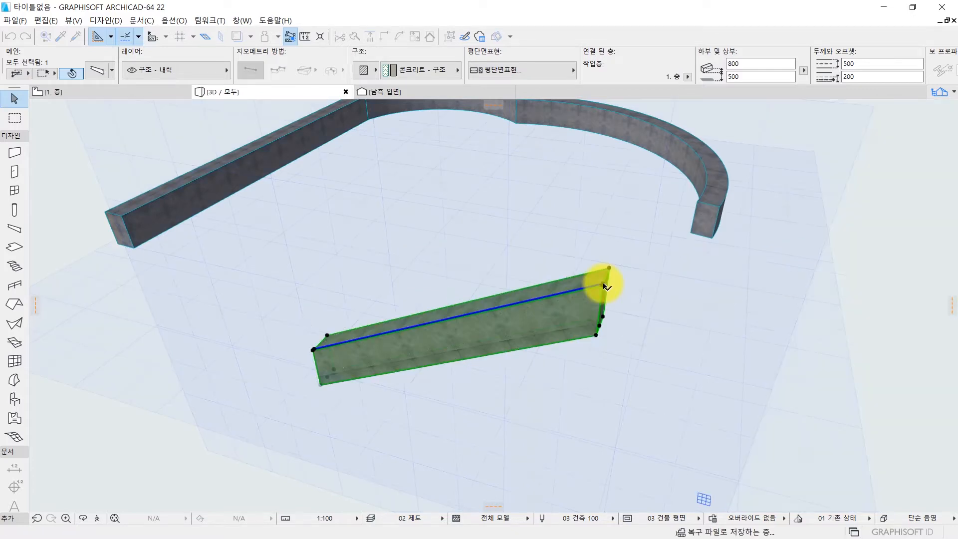
Set the inclined beam's length along its slope to 10000 from the raised end node
middle_click_drag(406, 331, 443, 320, "shift")
left_click(443, 321)
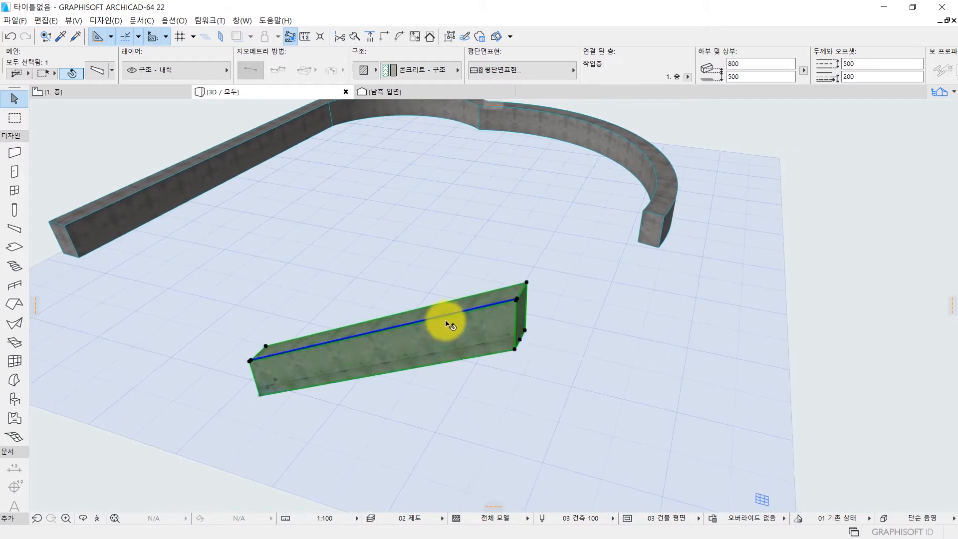
left_click(520, 298)
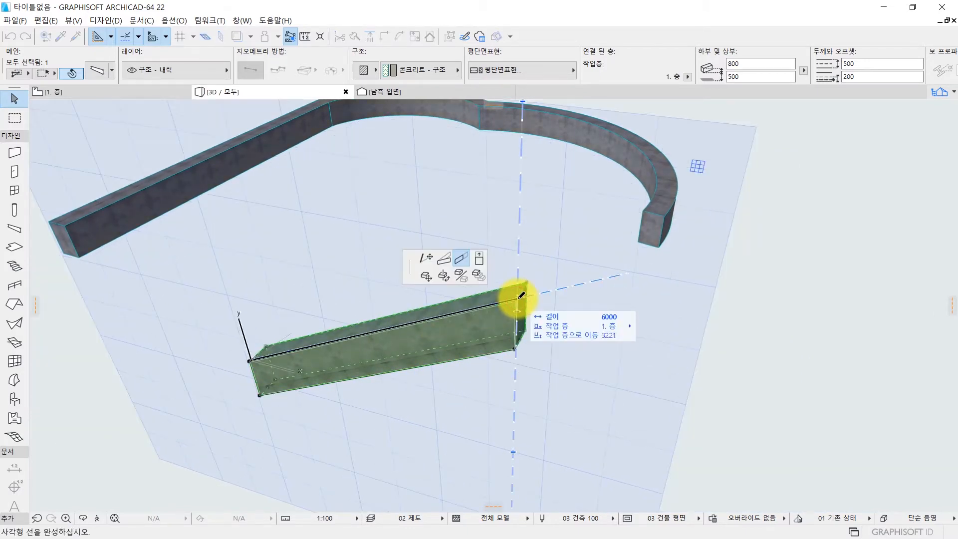
middle_click_drag(637, 274, 502, 382, "shift")
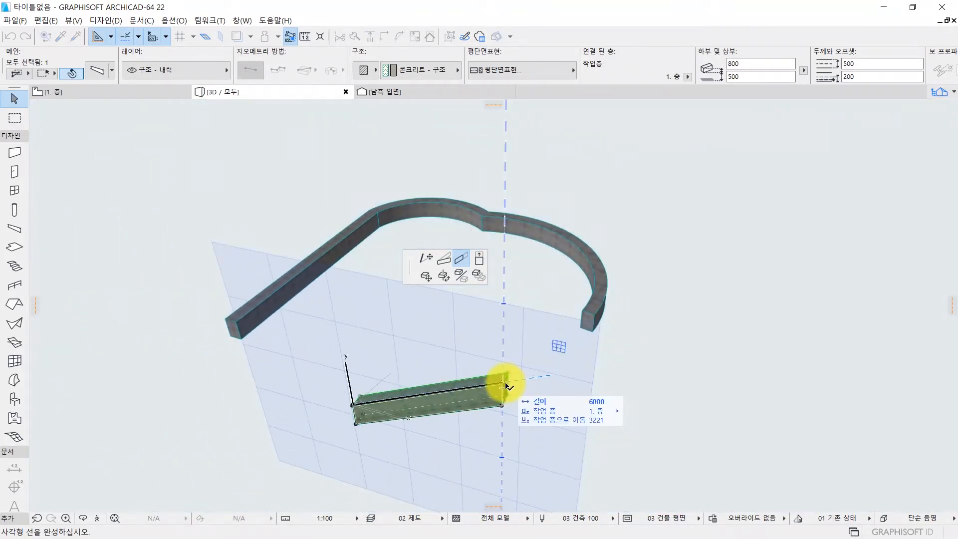
type("1000")
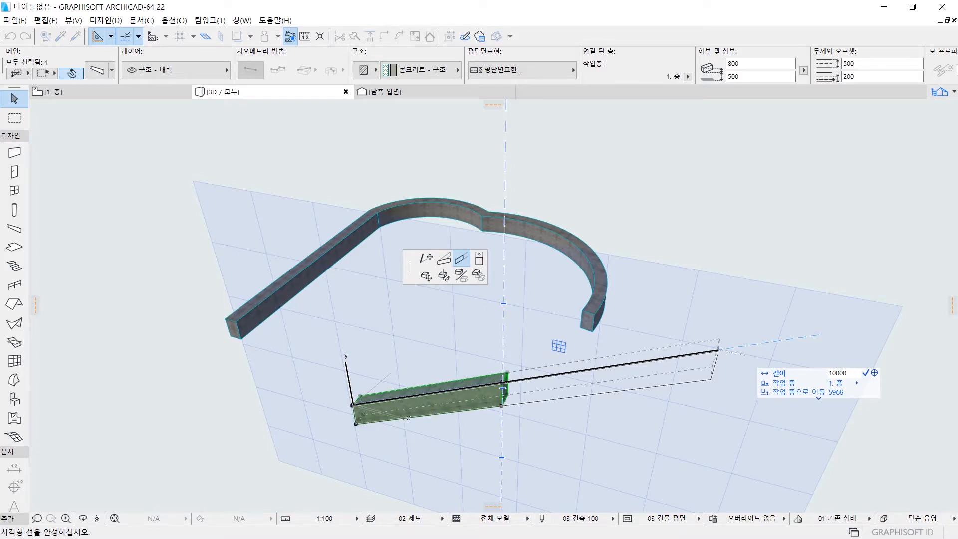
key("Return")
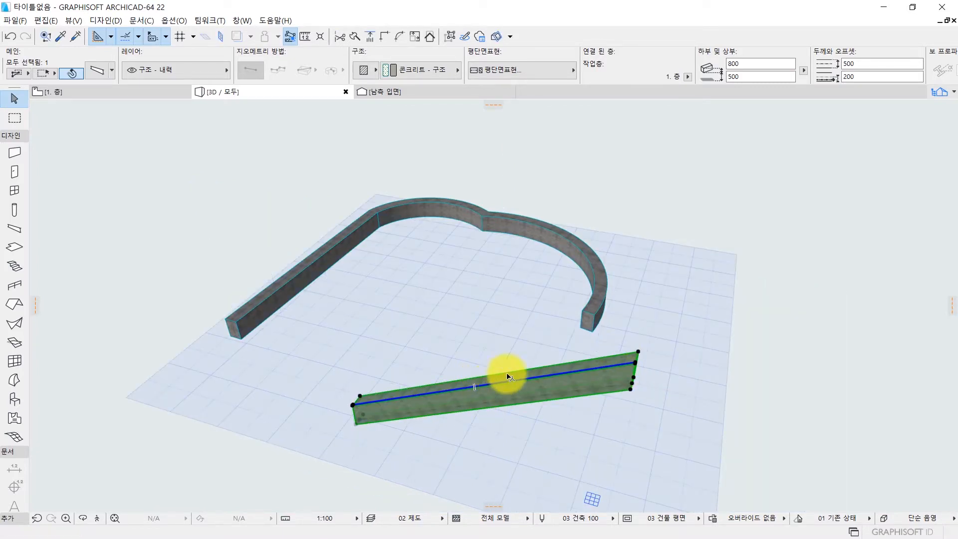
Stretch the inclined beam's raised end node farther outward along its existing slope
scroll(352, 399, "up", 2)
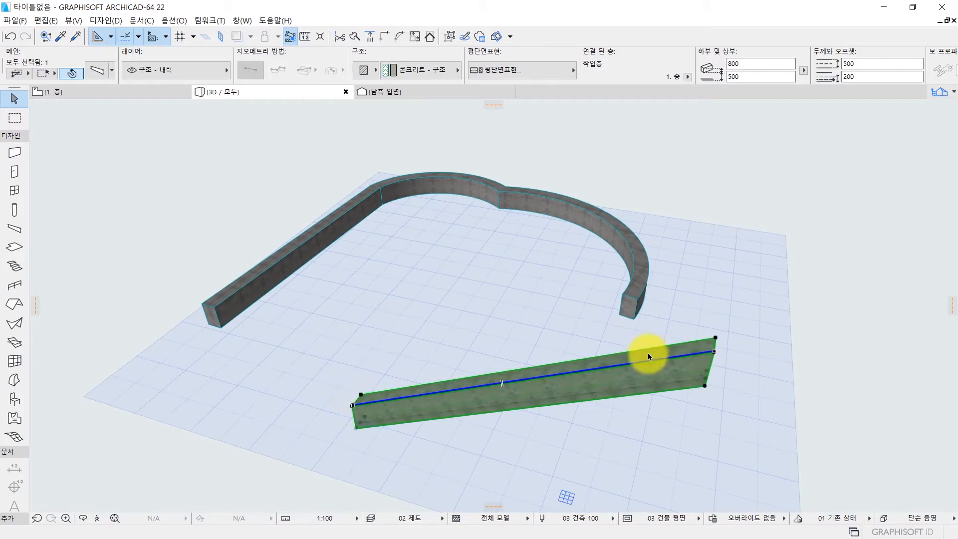
middle_click_drag(715, 348, 592, 342)
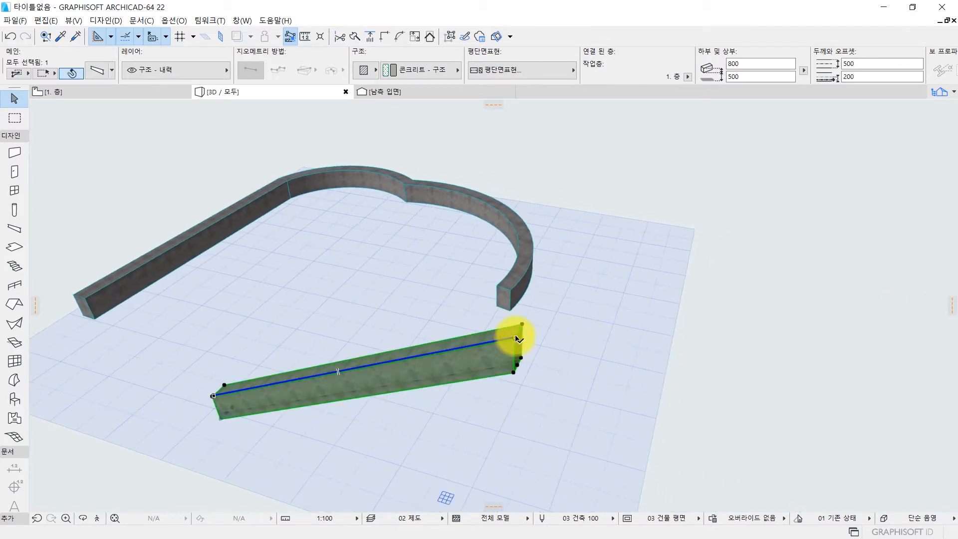
scroll(519, 339, "up", 2)
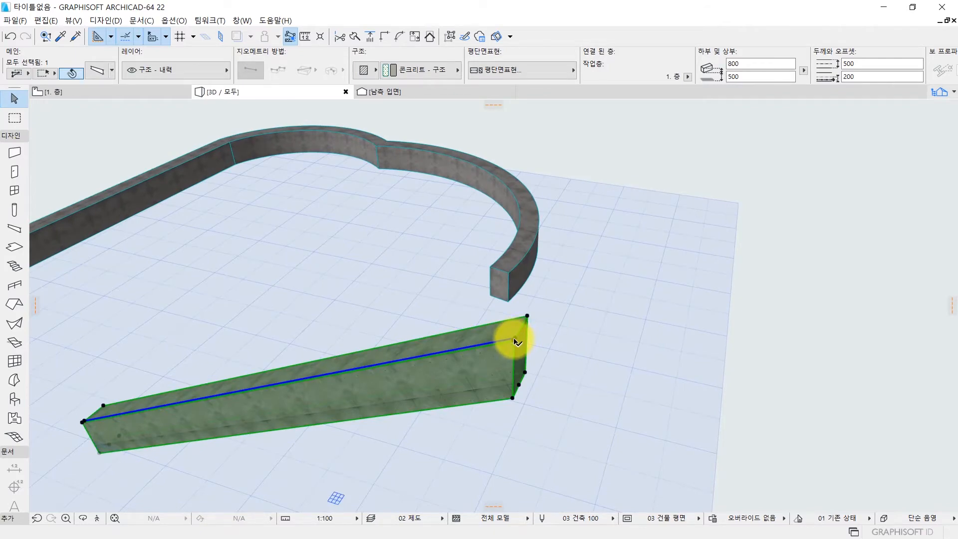
left_click(517, 341)
scroll(518, 337, "down", 4)
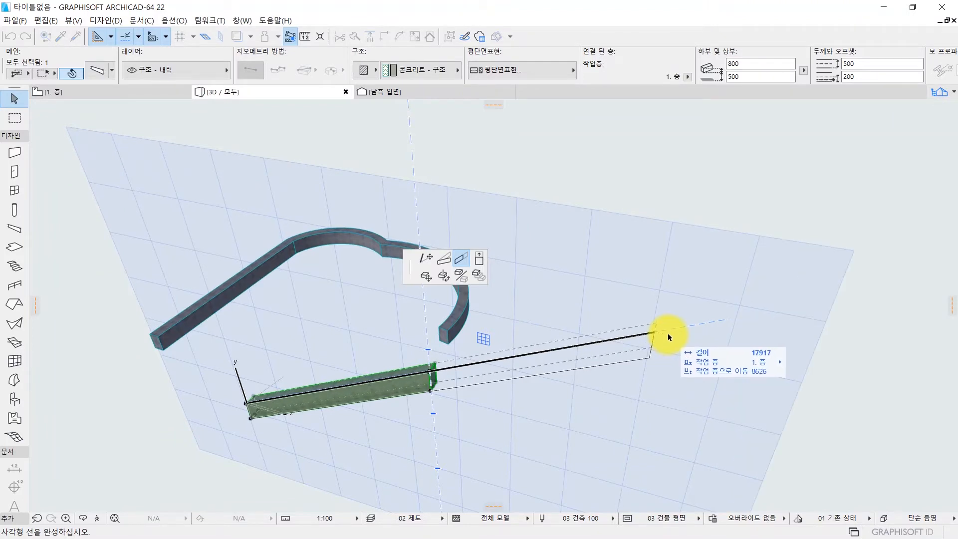
type("1000")
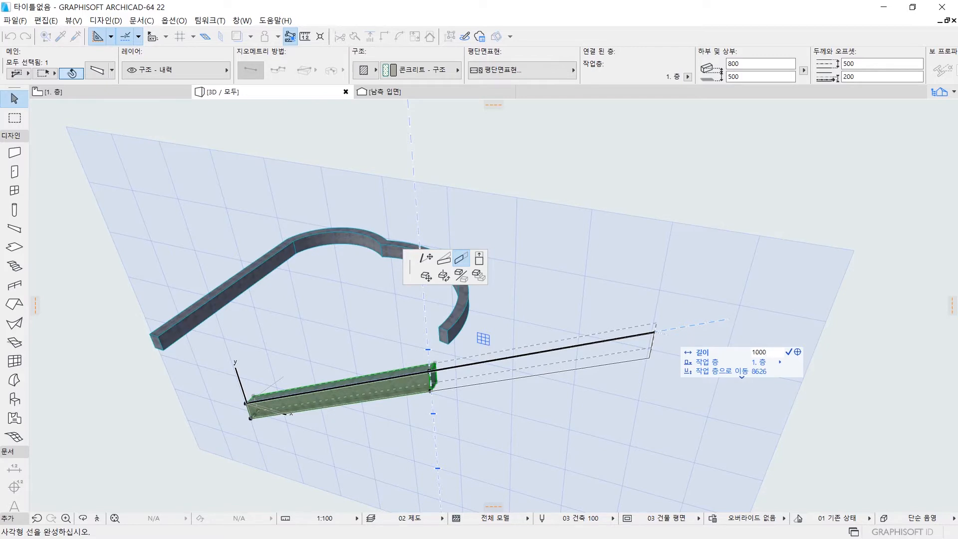
left_click(690, 324)
Examine the lengthened inclined beam in 3D, checking its slope, end face and editing nodes
middle_click_drag(707, 322, 550, 323, "shift")
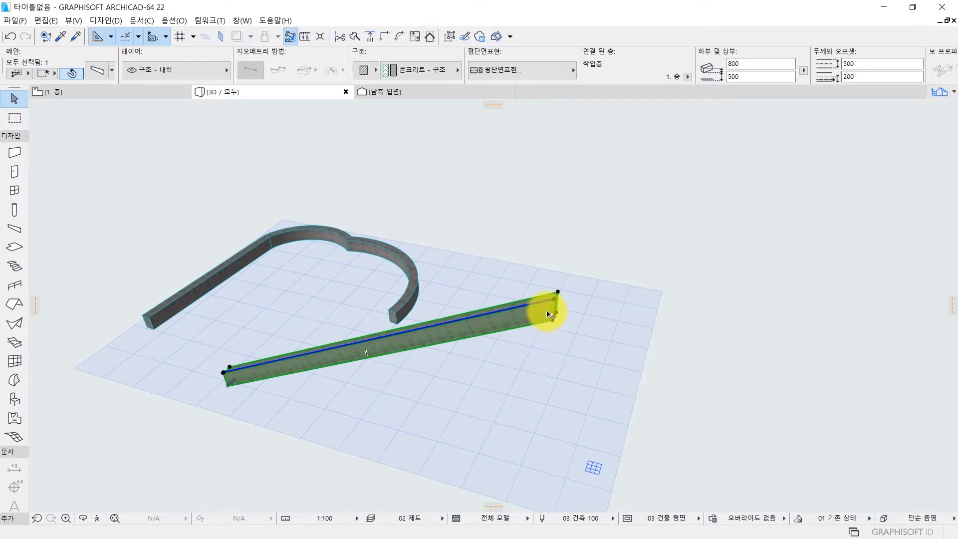
left_click(563, 344)
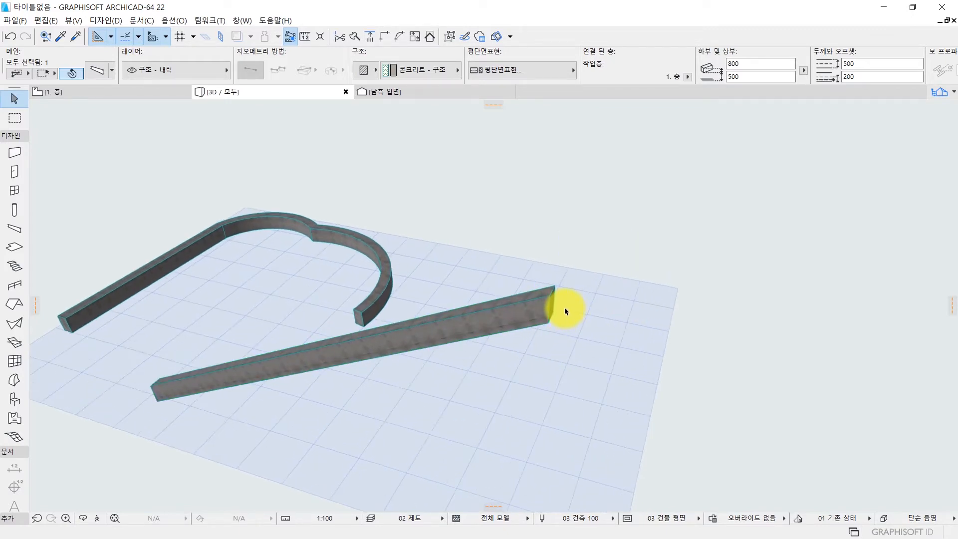
scroll(545, 319, "up", 3)
scroll(545, 322, "up", 2)
left_click(547, 322)
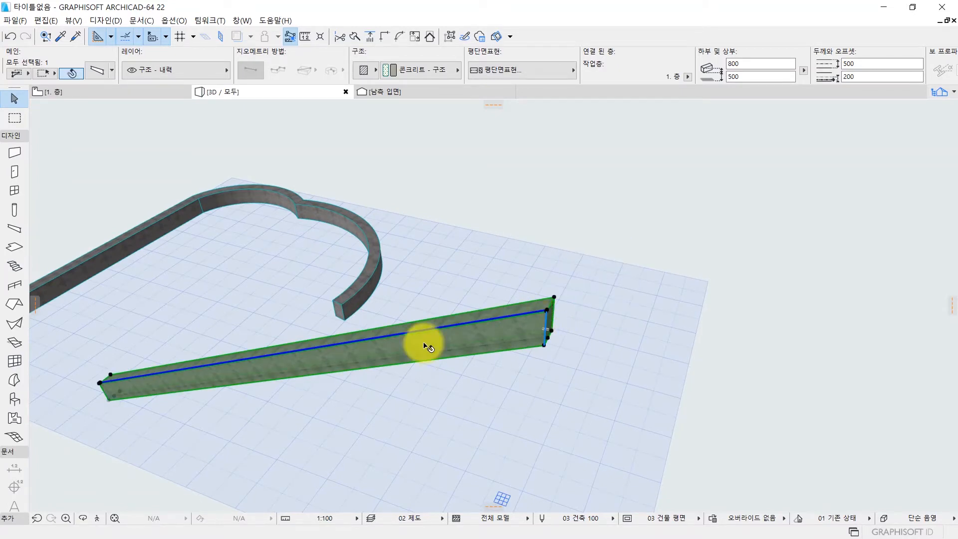
scroll(337, 335, "down", 1)
middle_click_drag(337, 334, 409, 333)
key("Escape")
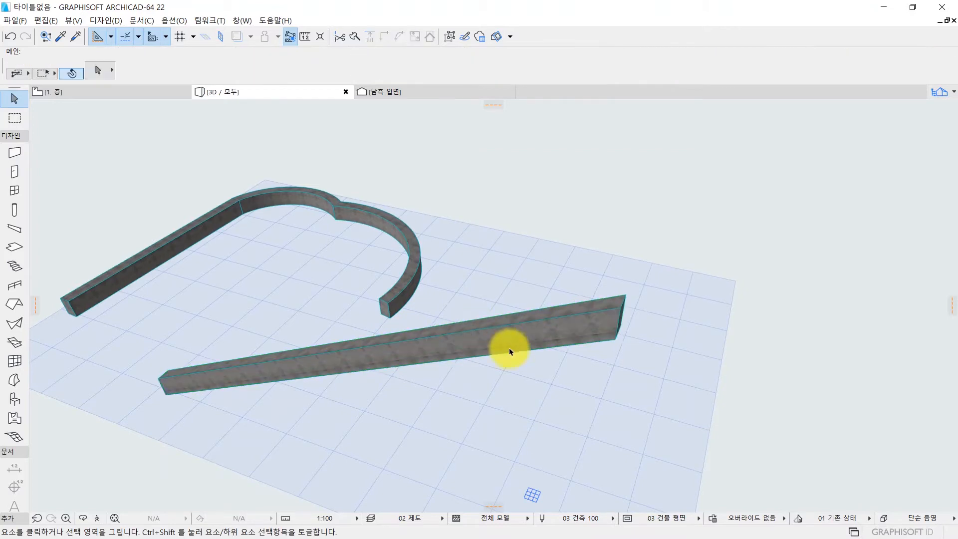
Show the first-story floor plan and select the straight beam joined to the curved beams
key("F2")
scroll(282, 214, "down", 3)
scroll(289, 197, "down", 4)
middle_click_drag(289, 197, 357, 332)
scroll(292, 370, "up", 6)
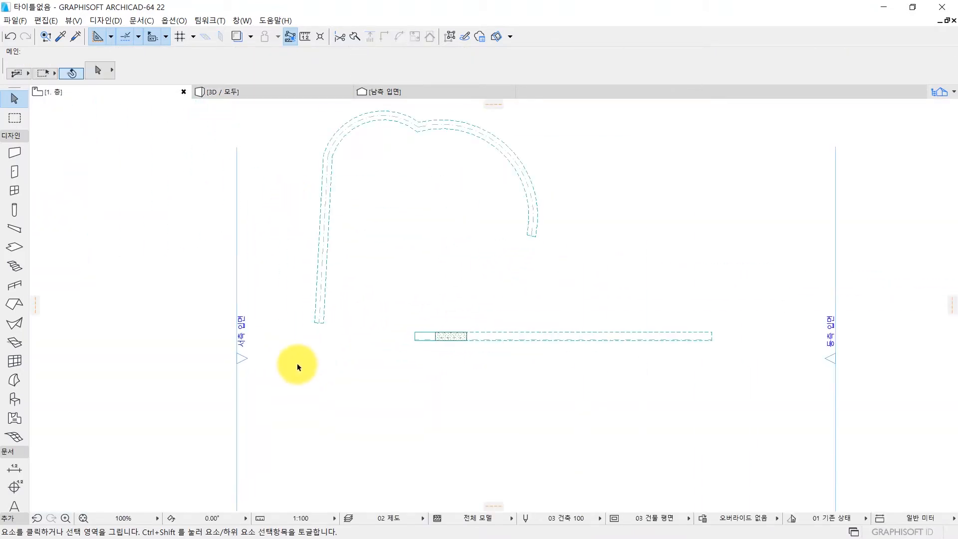
left_click(327, 288)
scroll(349, 252, "down", 1)
middle_click_drag(350, 253, 381, 331)
scroll(381, 331, "down", 1)
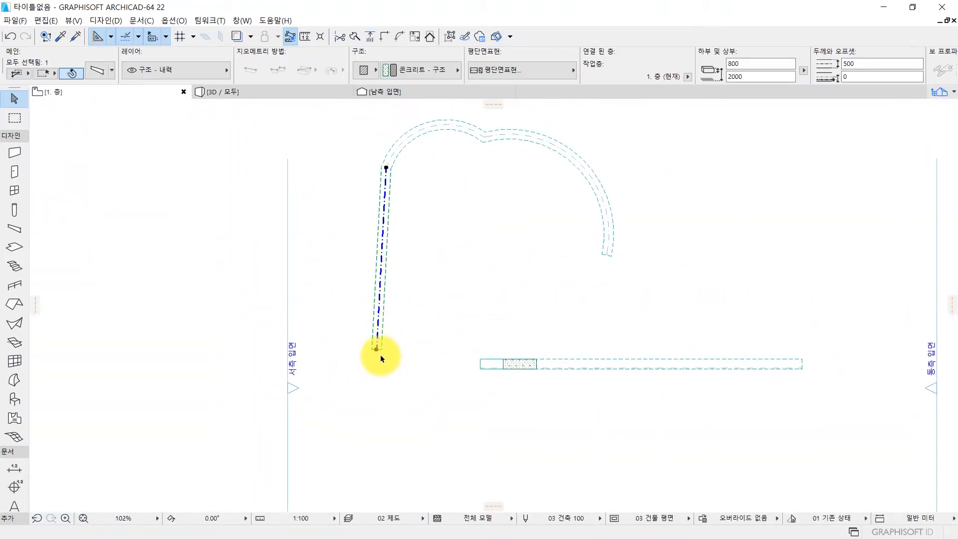
Shorten the selected straight beam to a length of 1000 by moving its lower end node along the axis
scroll(376, 352, "up", 4)
middle_click_drag(377, 349, 391, 383)
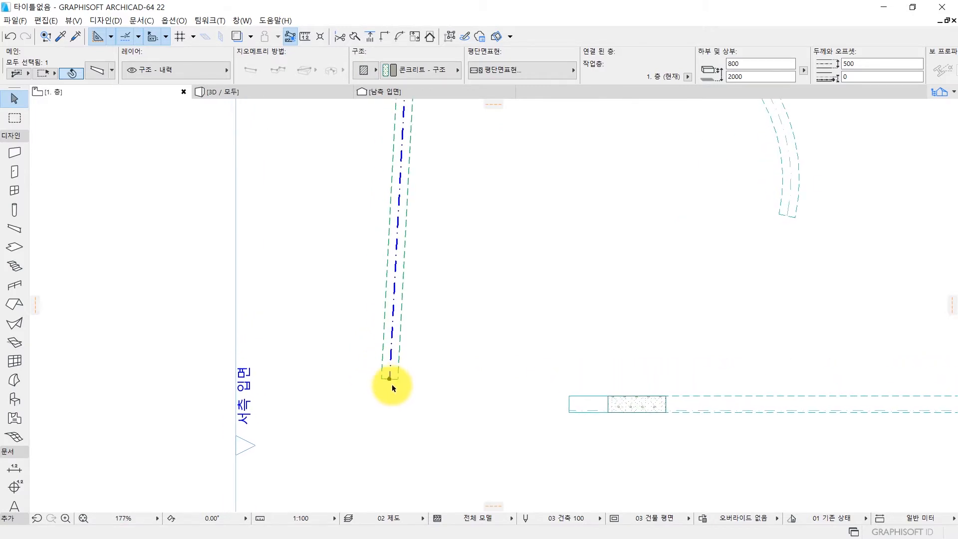
left_click(391, 383)
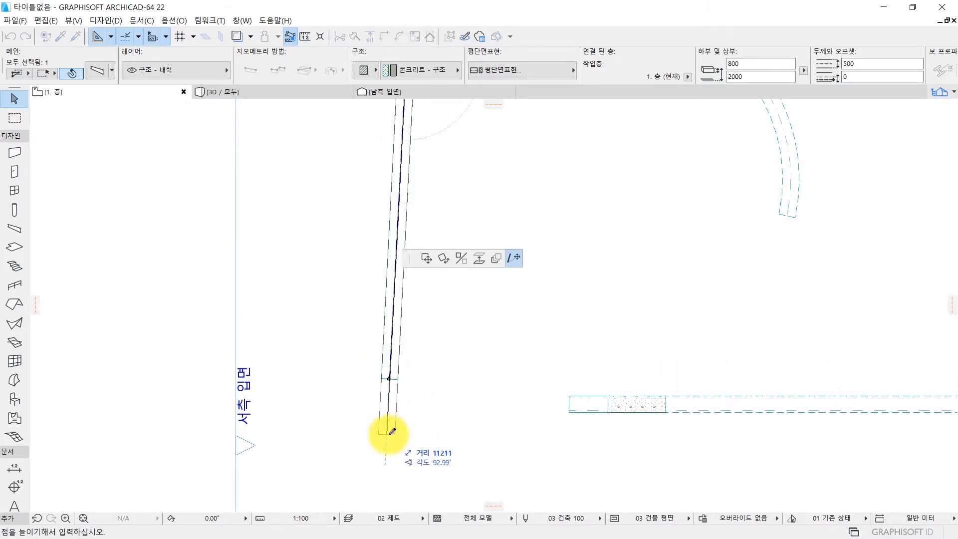
type("1000")
key("Return")
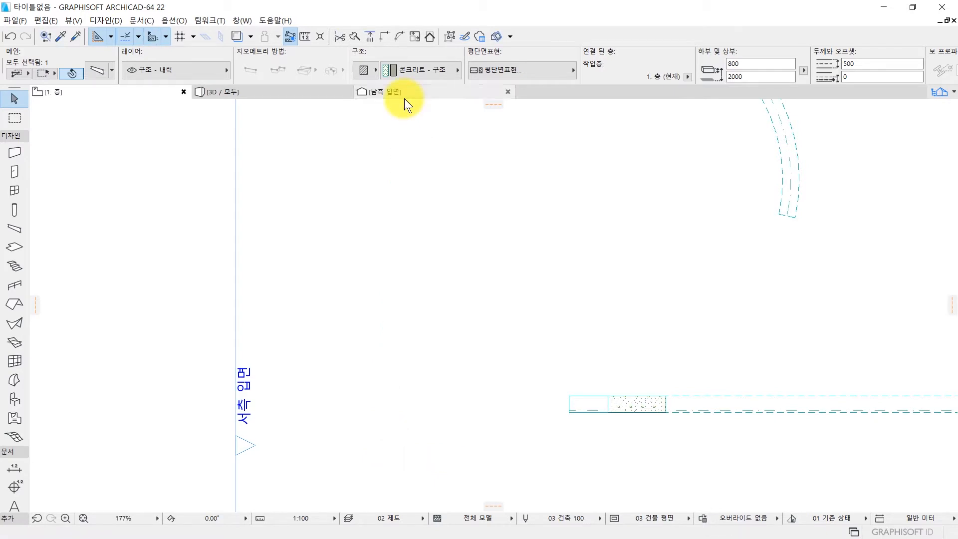
Stretch the shortened straight beam's free end node along its axis to a distance of 12236, then deselect the beam
scroll(489, 246, "down", 3)
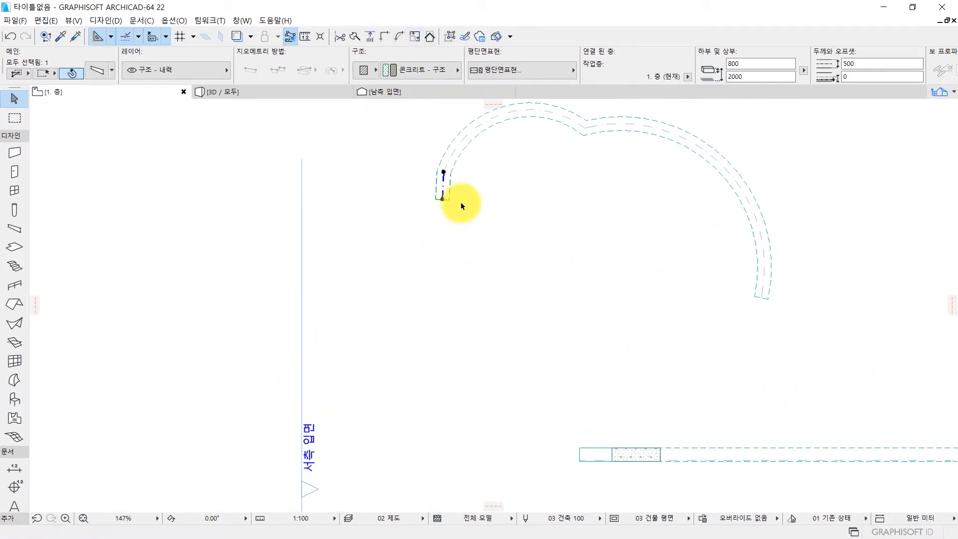
scroll(456, 188, "up", 2)
scroll(456, 188, "down", 2)
middle_click_drag(456, 188, 390, 167)
left_click(377, 178)
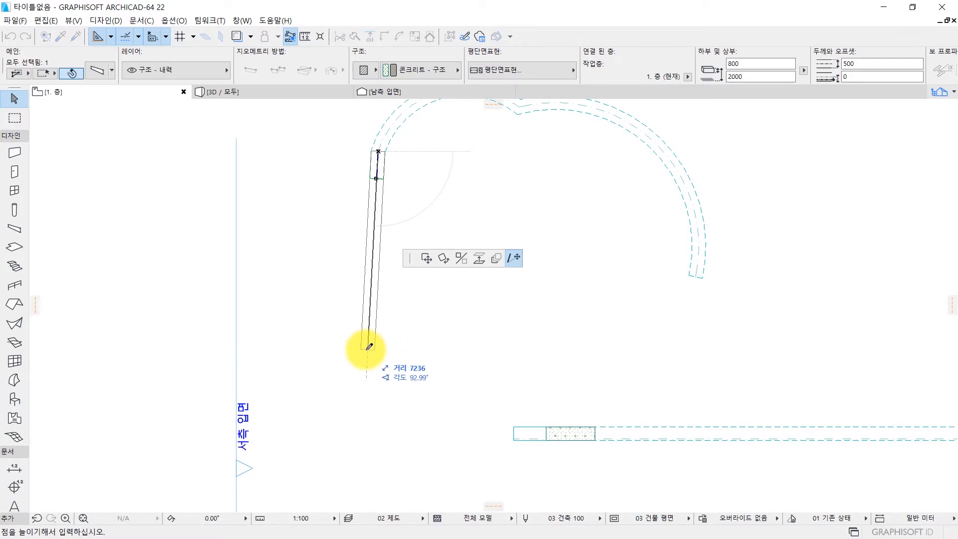
type("50")
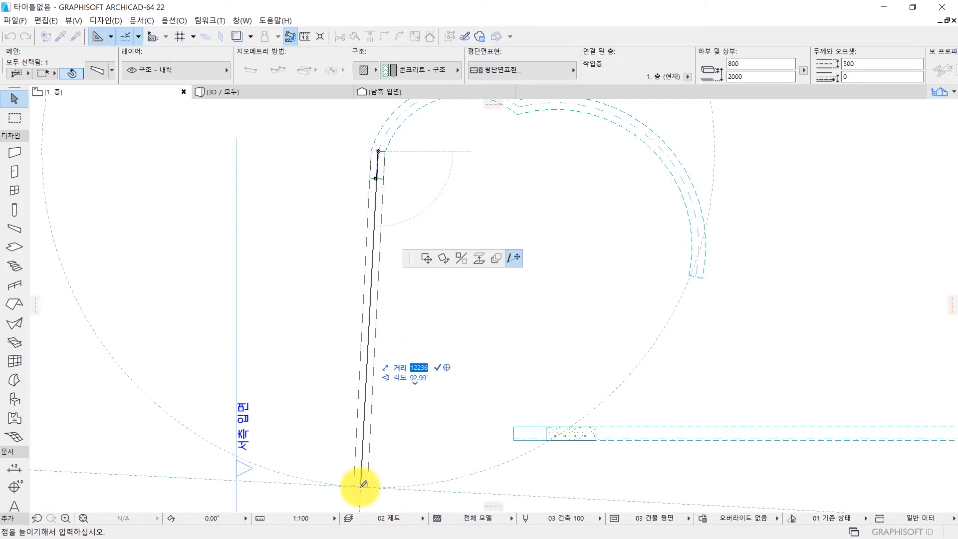
left_click(361, 484)
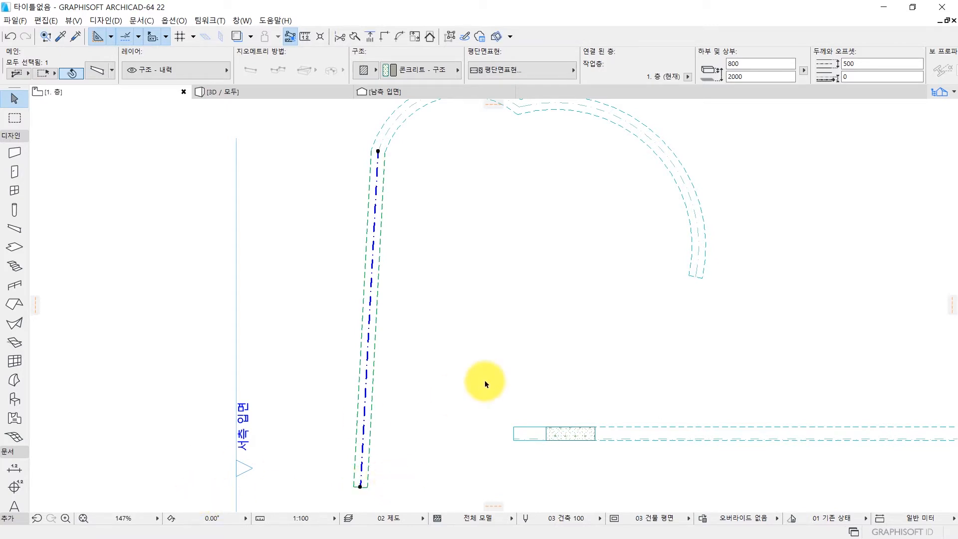
scroll(473, 333, "down", 3)
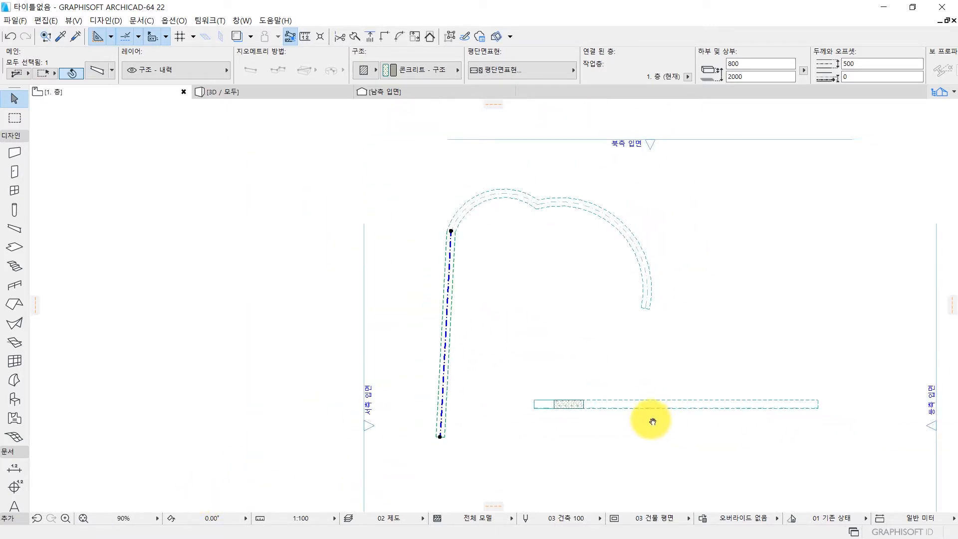
left_click(427, 331)
Configure the default beam settings for a horizontal beam with a reference axis offset of 0
middle_click_drag(222, 227, 334, 254)
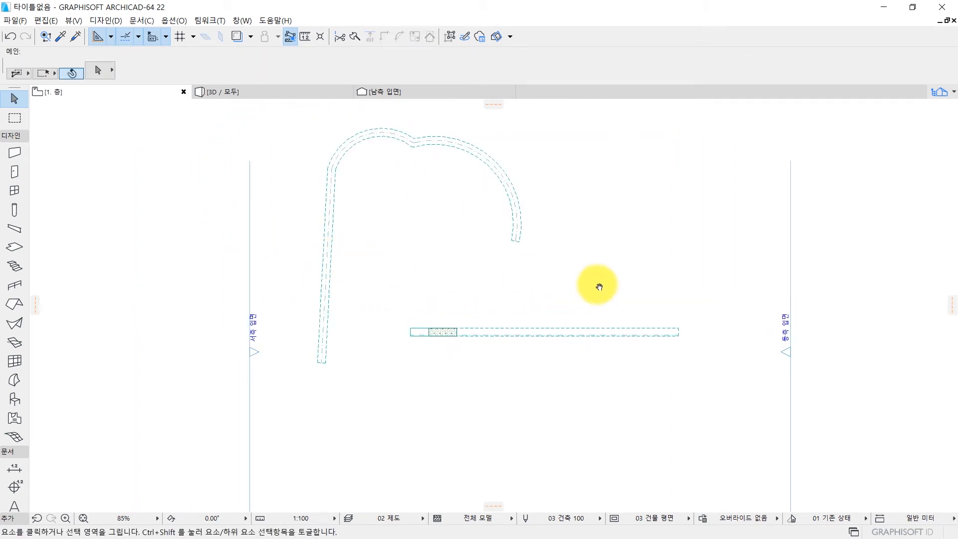
middle_click_drag(600, 284, 550, 250)
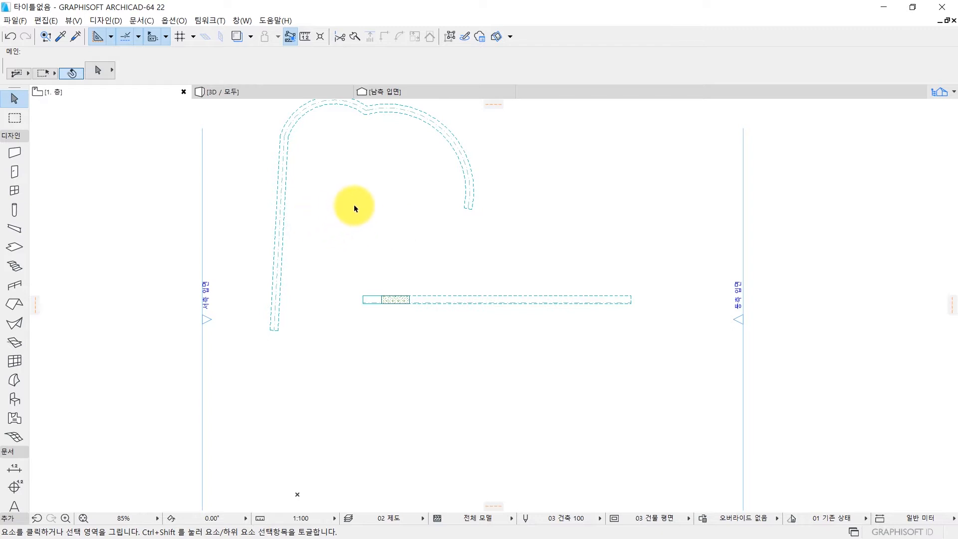
middle_click_drag(321, 290, 361, 277)
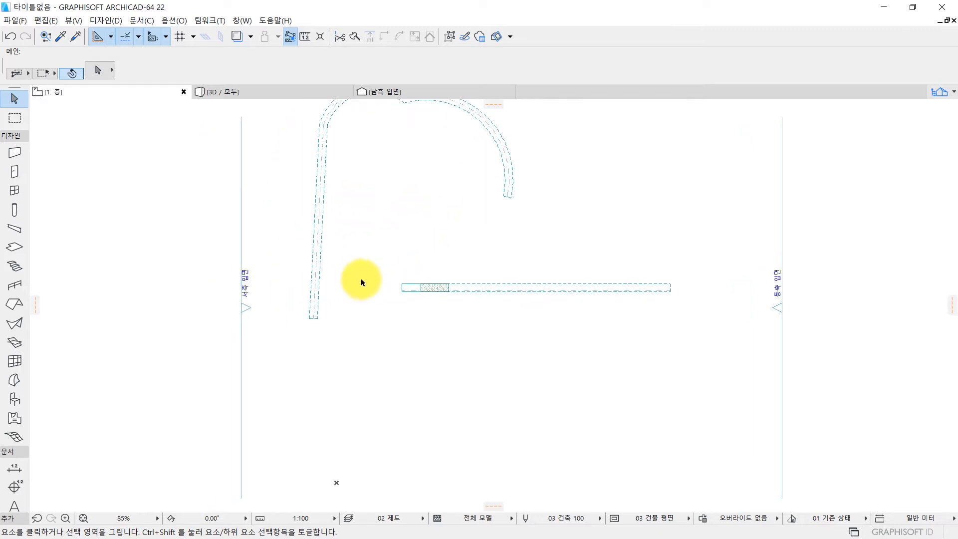
double_click(11, 232)
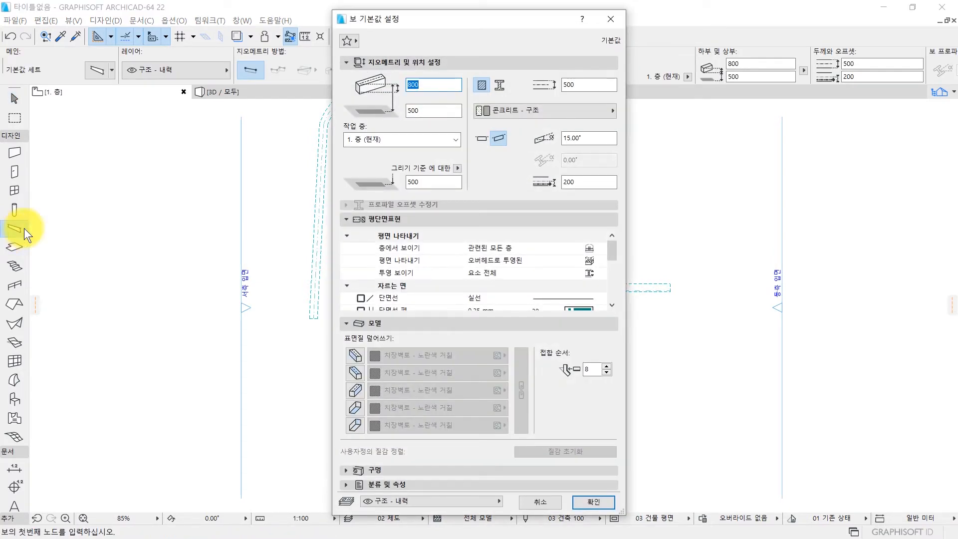
left_click(487, 137)
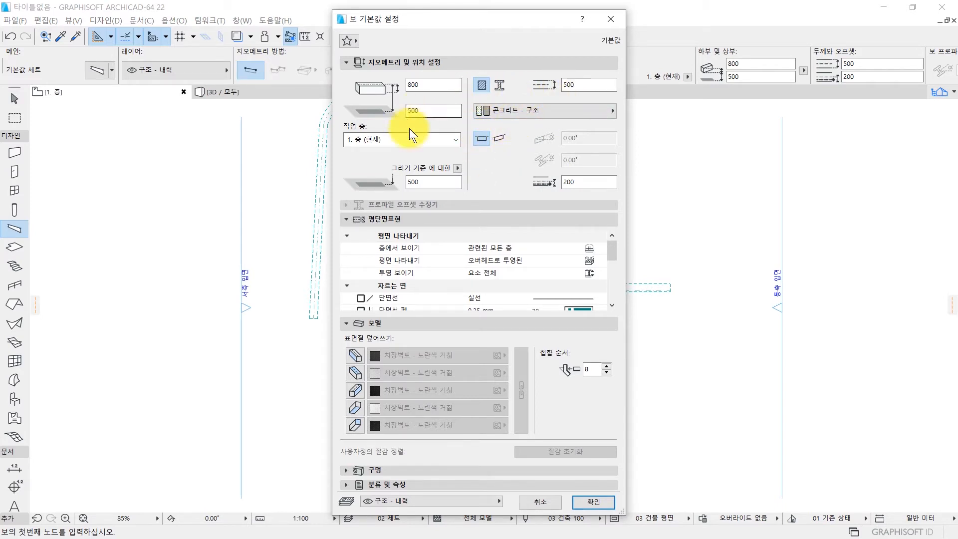
left_click(580, 181)
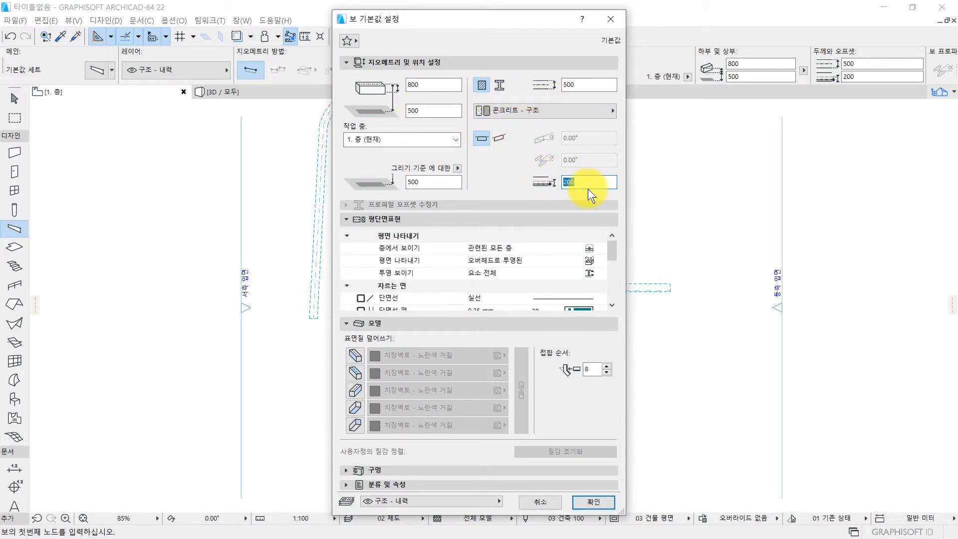
type("0")
left_click(603, 496)
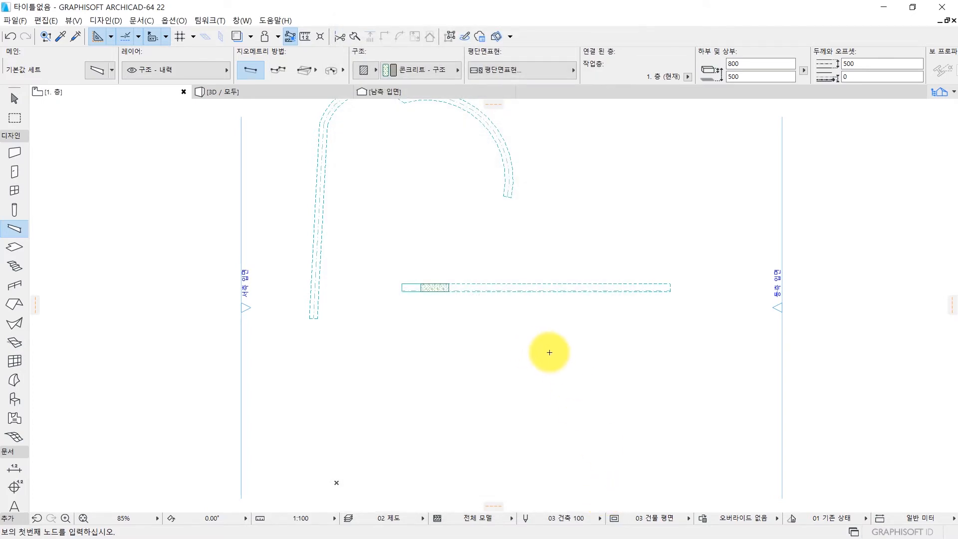
Draw six zigzag segments of a chained beam below the existing beams, starting near the west elevation line
scroll(550, 352, "down", 2)
middle_click_drag(554, 349, 492, 306)
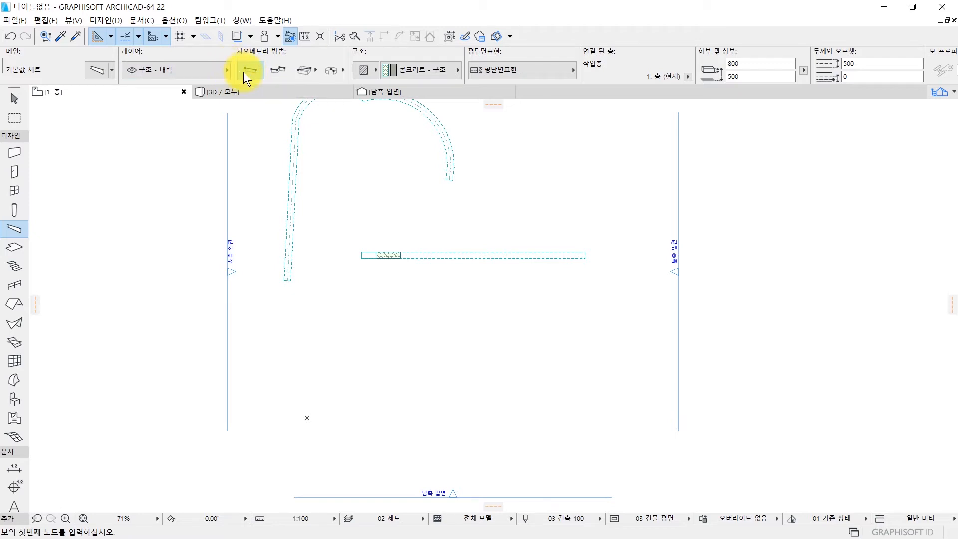
left_click(271, 72)
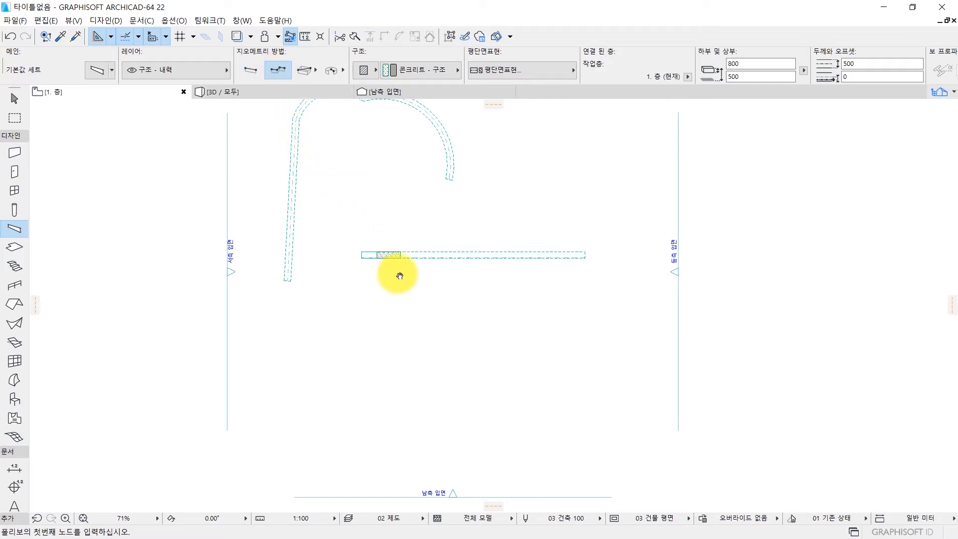
scroll(347, 248, "down", 3)
left_click(263, 293)
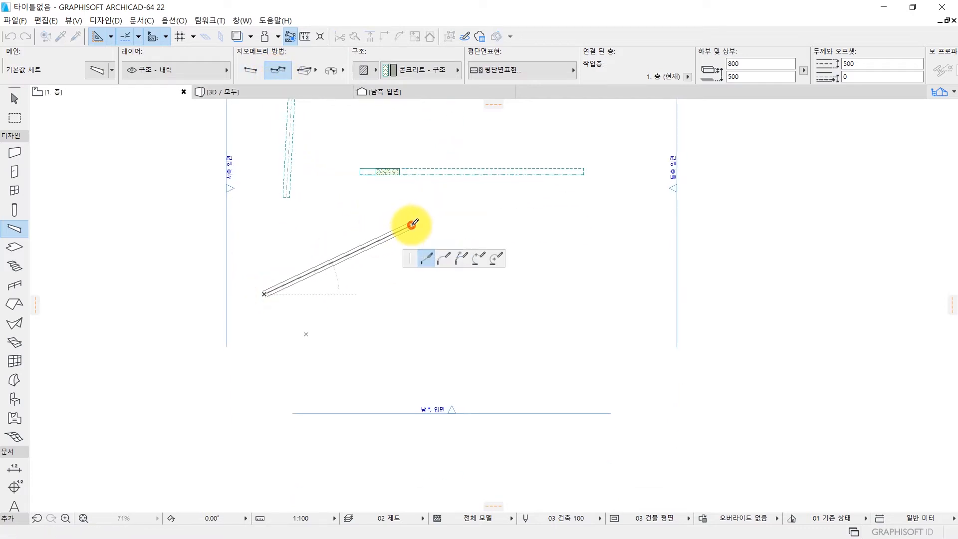
left_click(412, 226)
left_click(426, 371)
left_click(567, 227)
left_click(576, 365)
left_click(748, 226)
left_click(762, 415)
Continue the chained beam with freehand segments running back west below the zigzag and up around the existing beams
left_click(408, 444)
left_click(145, 379)
left_click(78, 434)
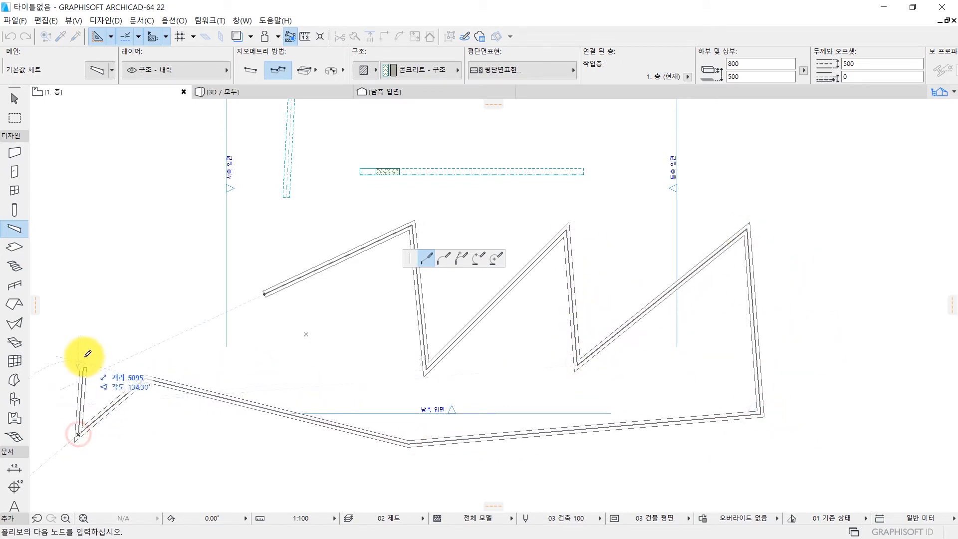
left_click(84, 266)
left_click(163, 311)
left_click(167, 196)
double_click(240, 231)
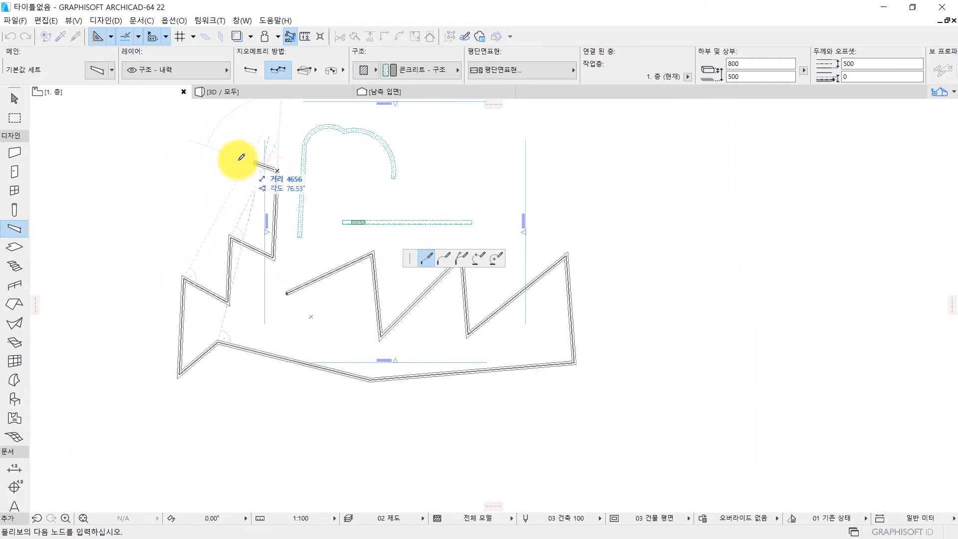
left_click(92, 145)
left_click(61, 229)
Remove the chained beam's latest nodes one by one back to the end of its sixth zigzag segment
key("BackSpace")
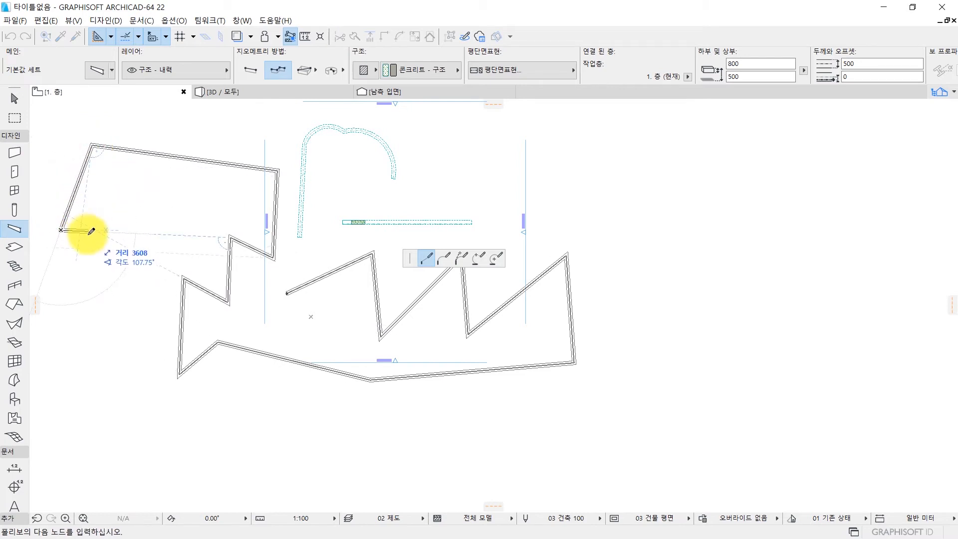
key("BackSpace")
key("BackSpace")
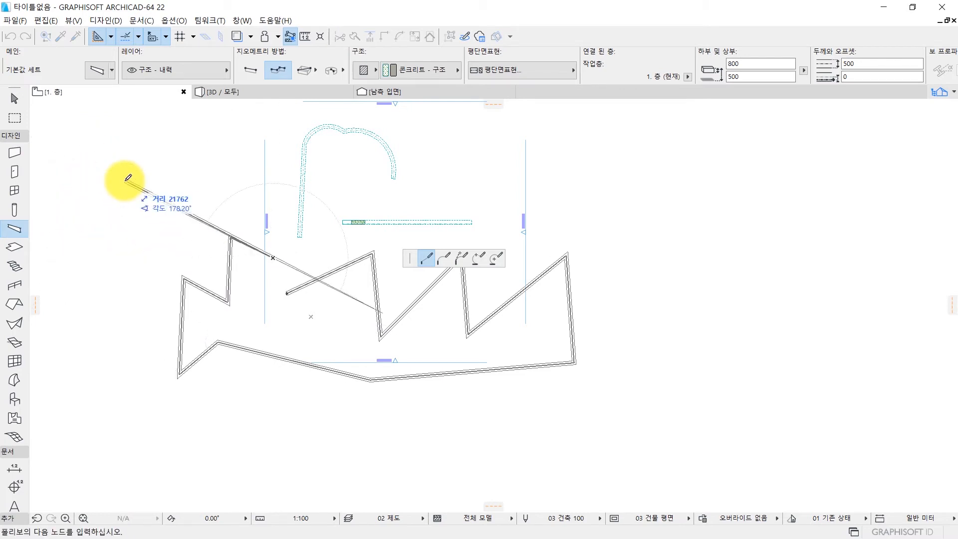
key("BackSpace")
key("BackSpace")
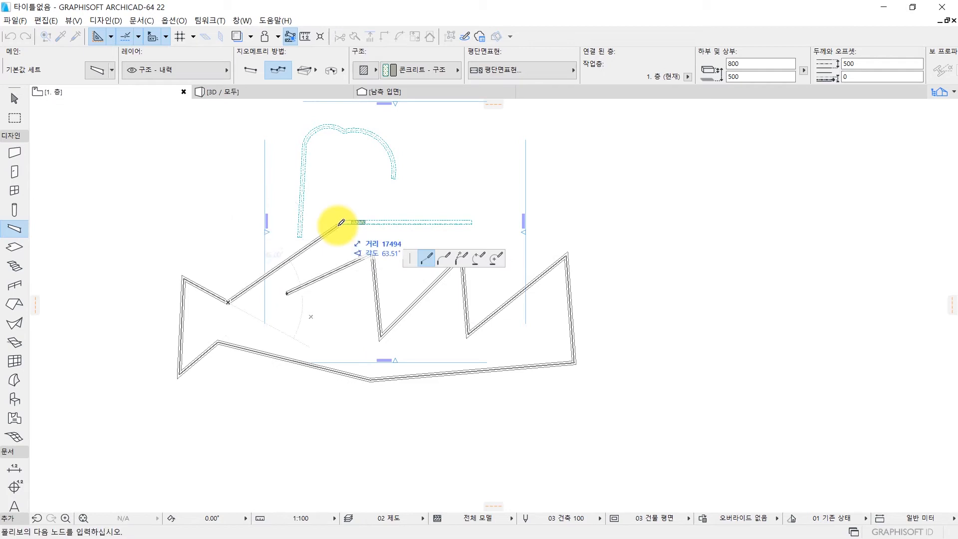
key("BackSpace")
key("BackSpace")
key("BackSpace")
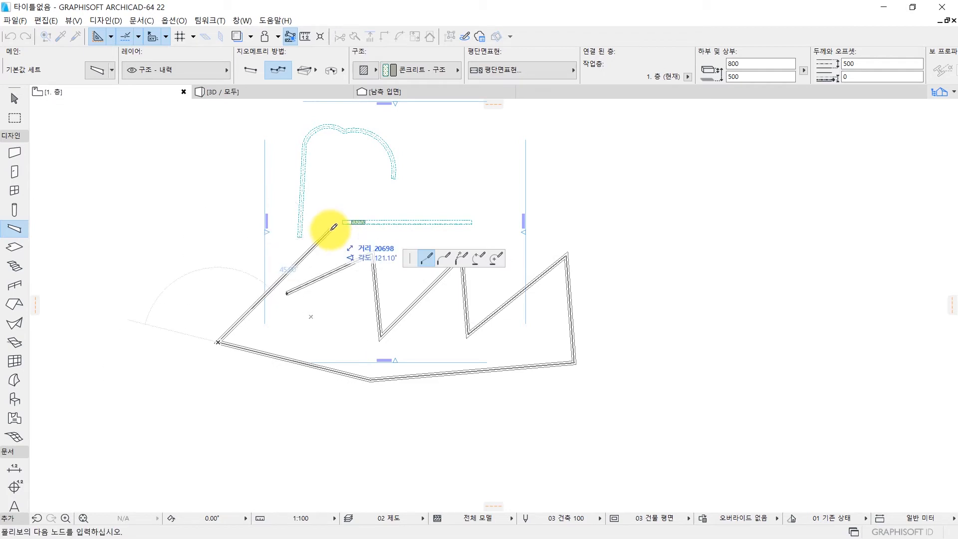
key("BackSpace")
key("BackSpace")
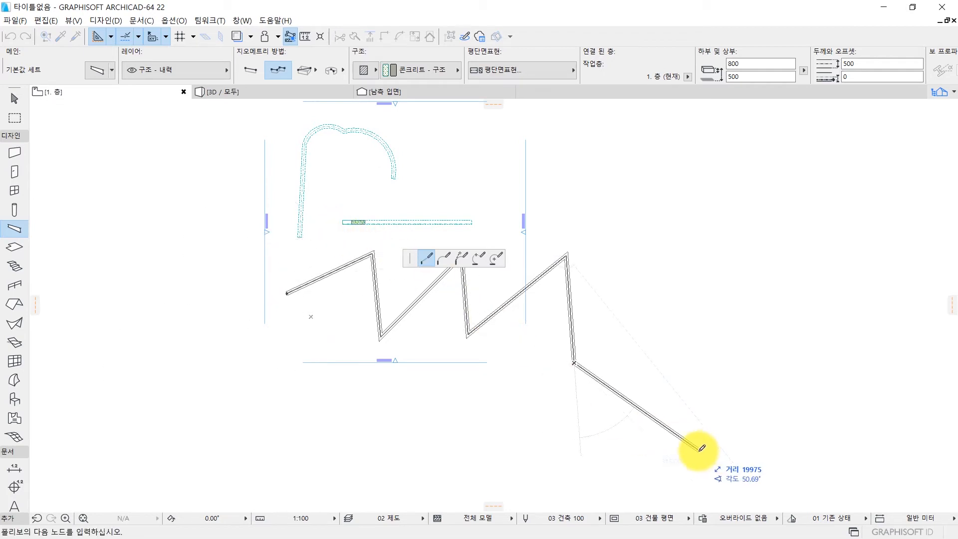
Finish the chained beam at the end node of its sixth zigzag segment
scroll(621, 400, "up", 3)
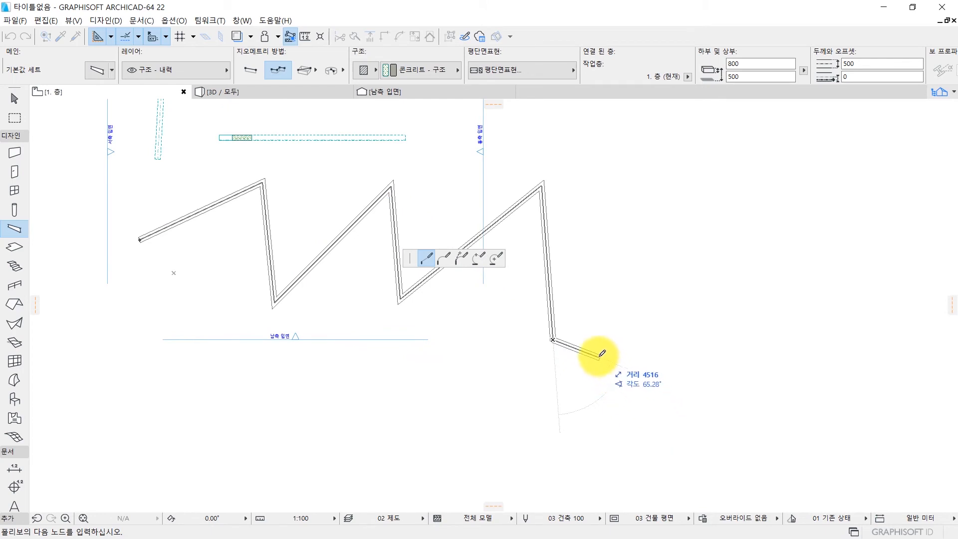
left_click(552, 339)
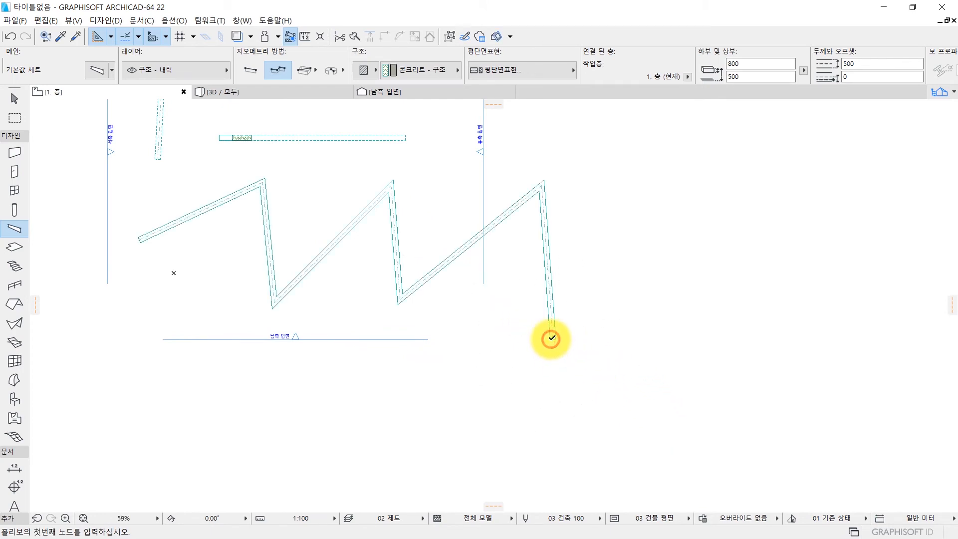
middle_click_drag(400, 281, 399, 309)
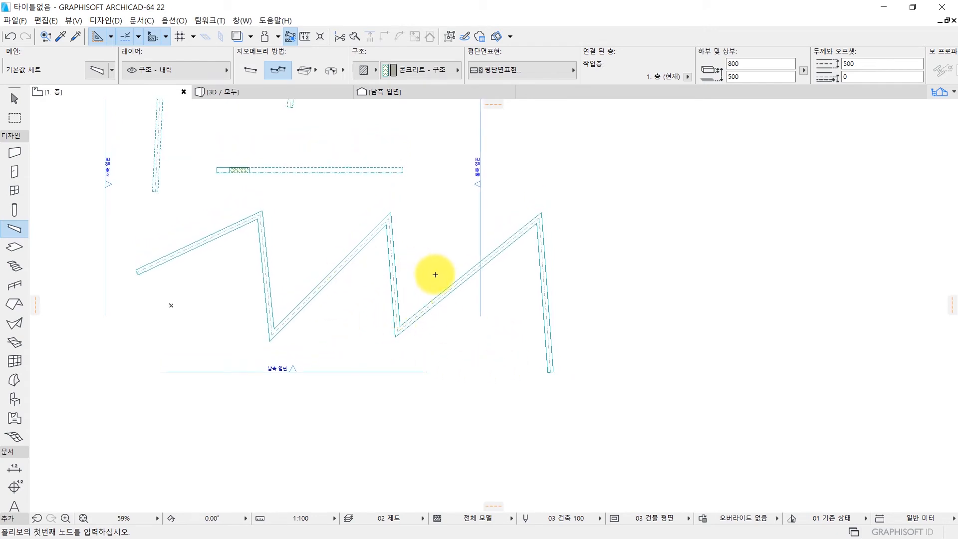
Draw a rectangular beam frame of 5000 by 5000 beyond the east elevation line, using the rectangular geometry method
scroll(435, 275, "down", 2)
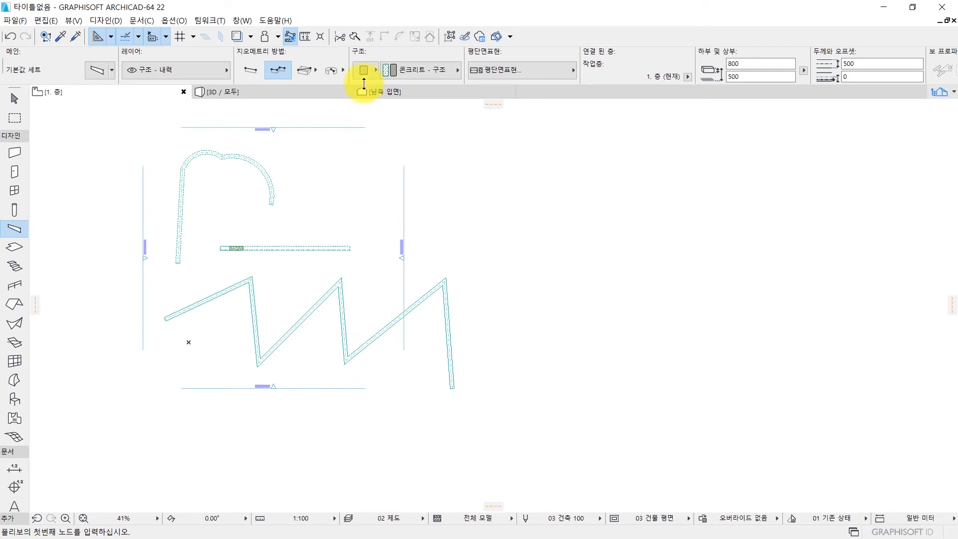
left_click(309, 73)
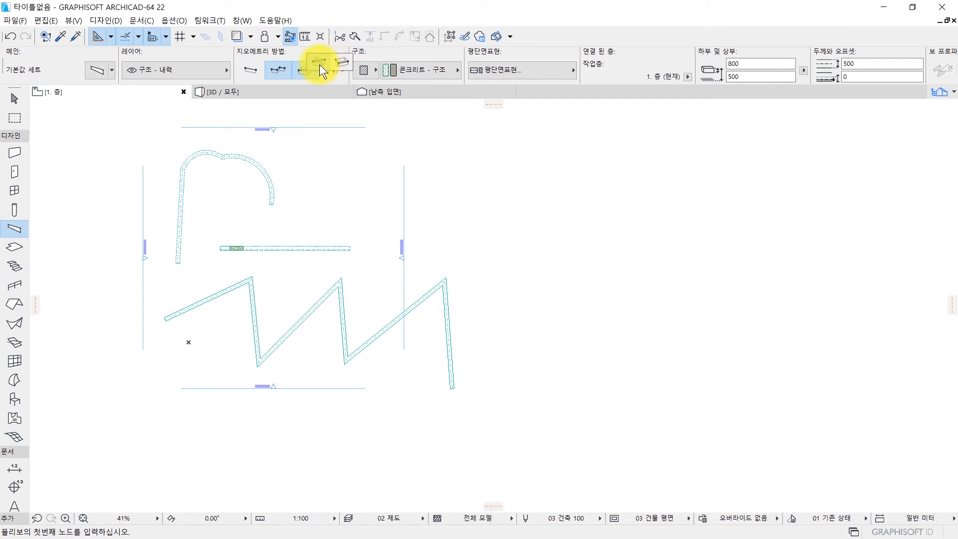
left_click(320, 61)
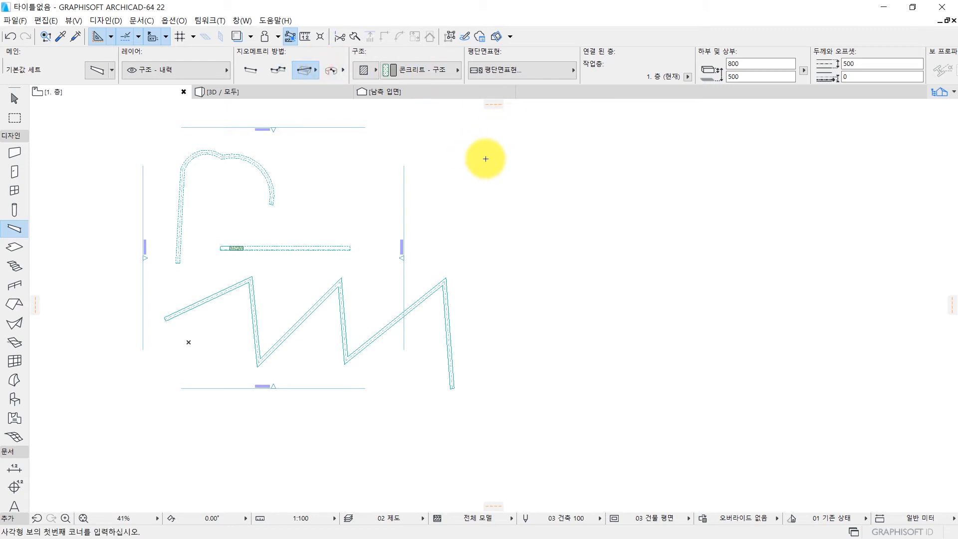
middle_click_drag(487, 158, 389, 160)
left_click(355, 161)
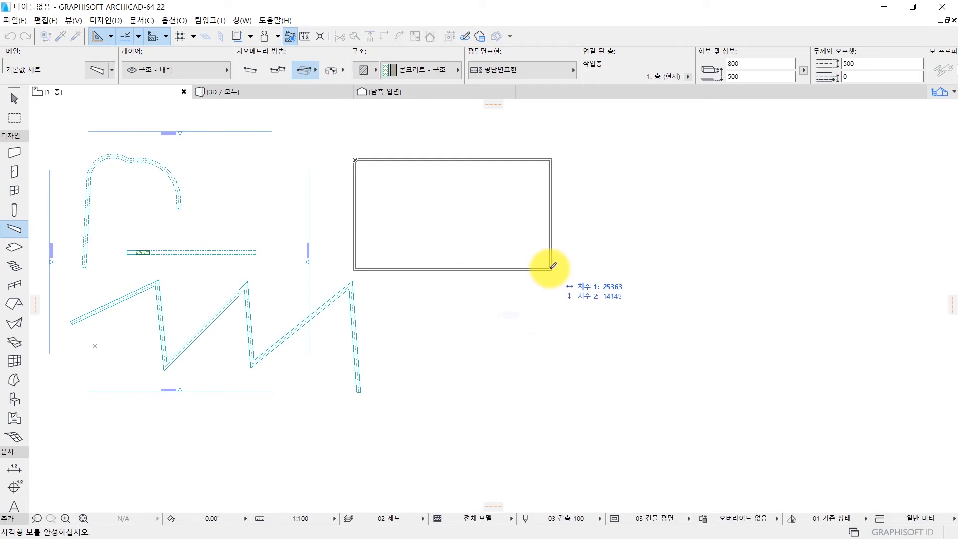
type("5000")
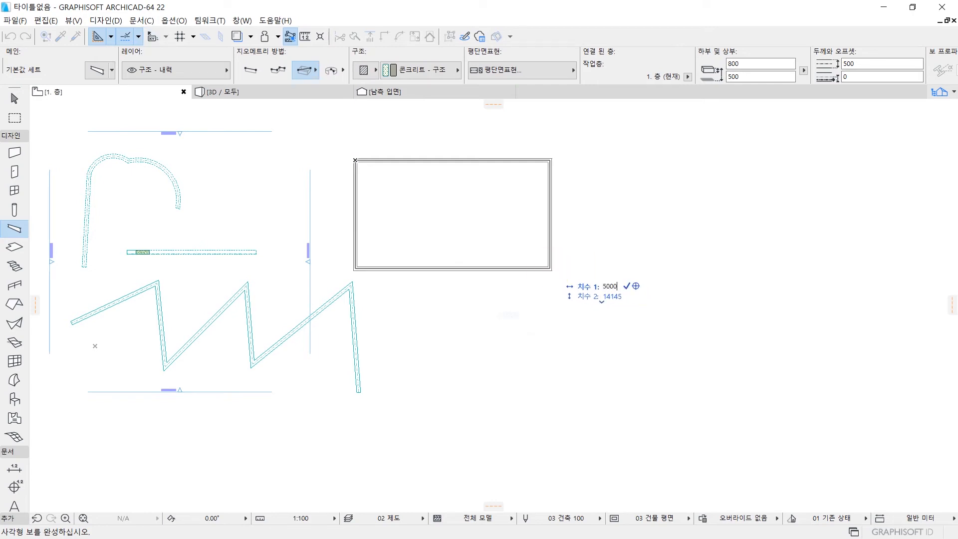
key("Tab")
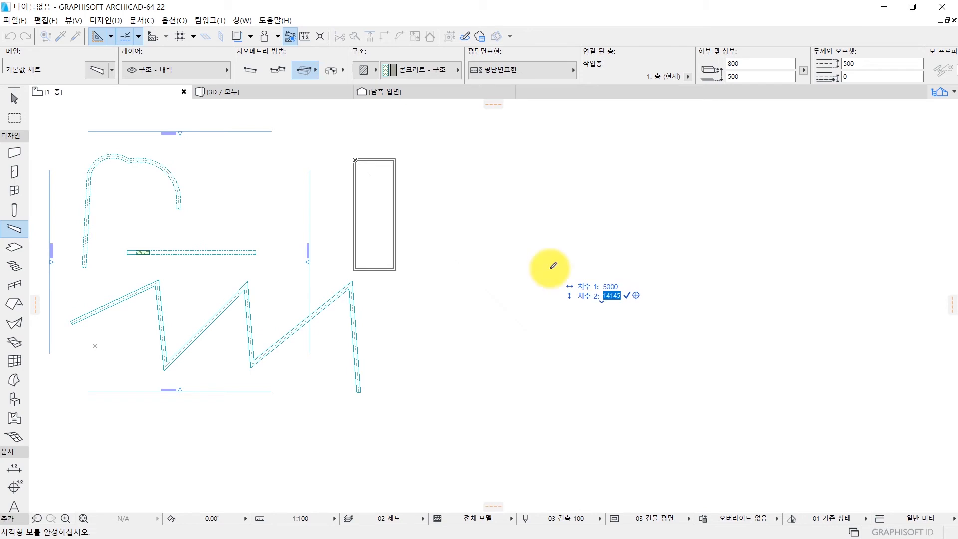
type("5000")
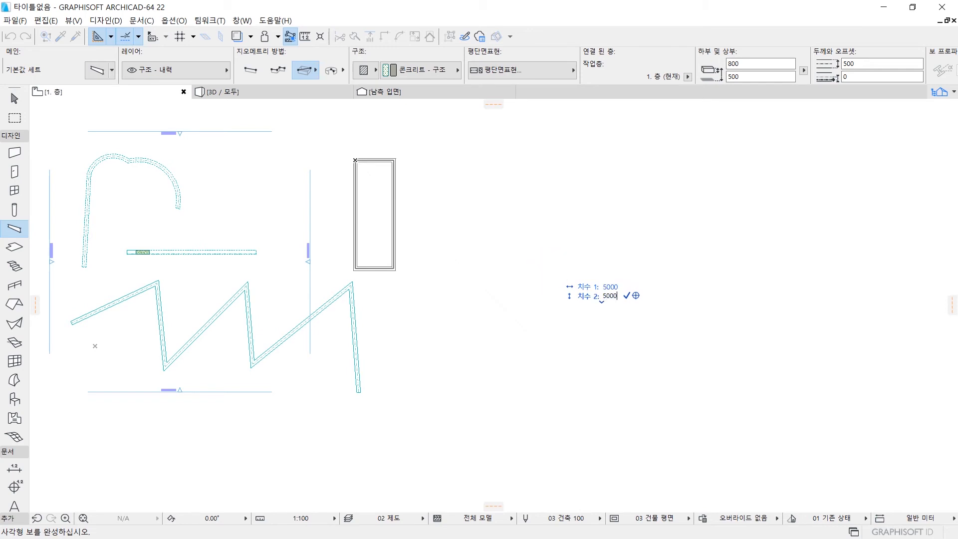
key("Return")
Draw a large freehand rotated rectangular beam frame east of the square frame, with its first edge running diagonally down to the southeast
scroll(368, 160, "up", 6)
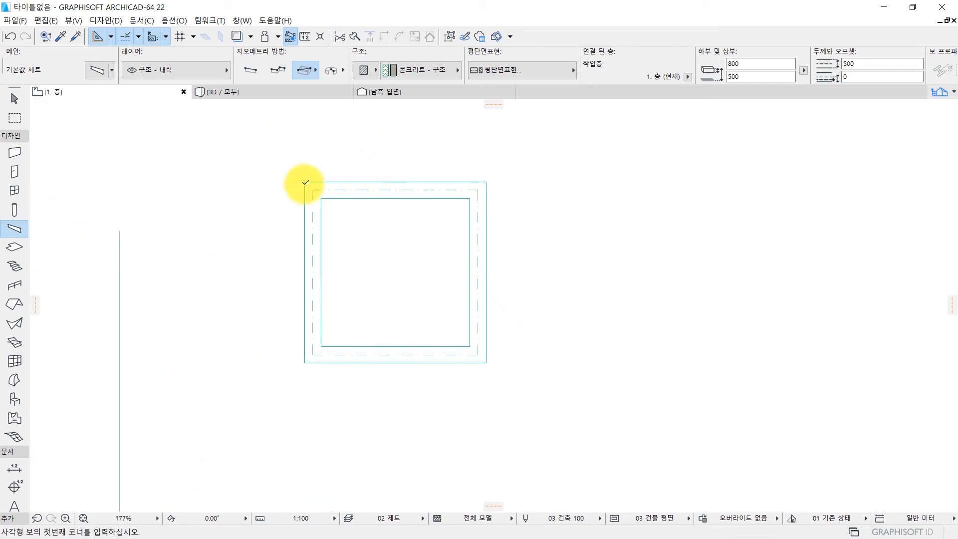
scroll(327, 200, "down", 2)
middle_click_drag(336, 207, 426, 217)
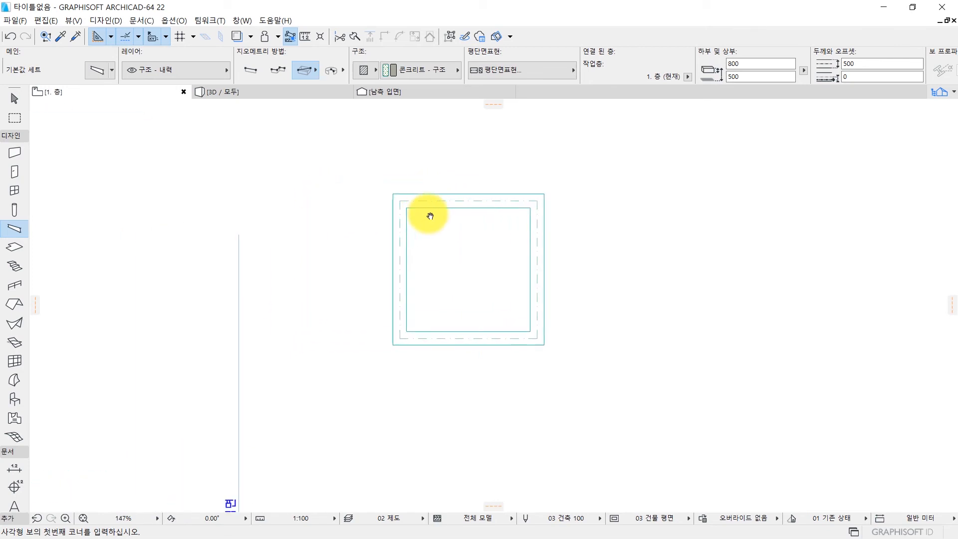
scroll(387, 256, "down", 2)
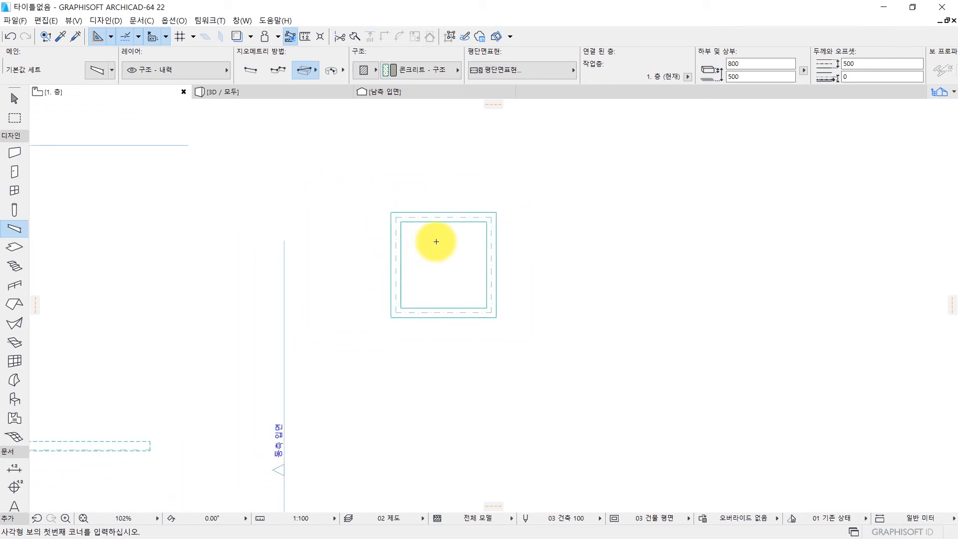
scroll(494, 231, "down", 2)
middle_click_drag(494, 231, 378, 214)
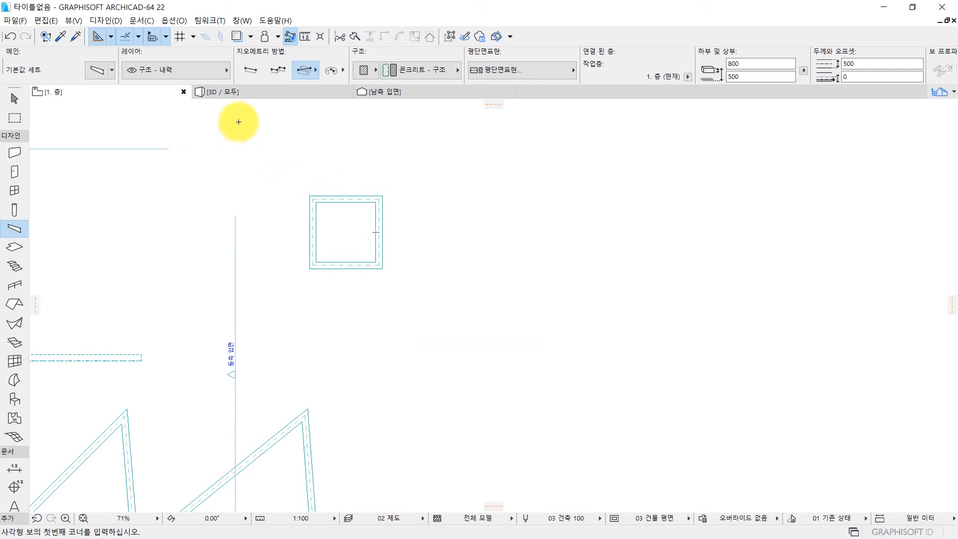
left_click(310, 76)
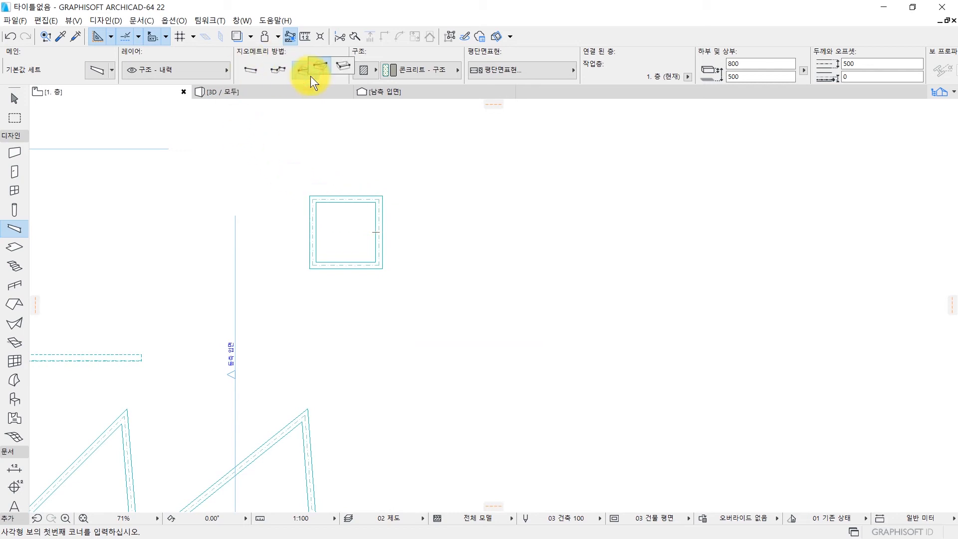
left_click(337, 66)
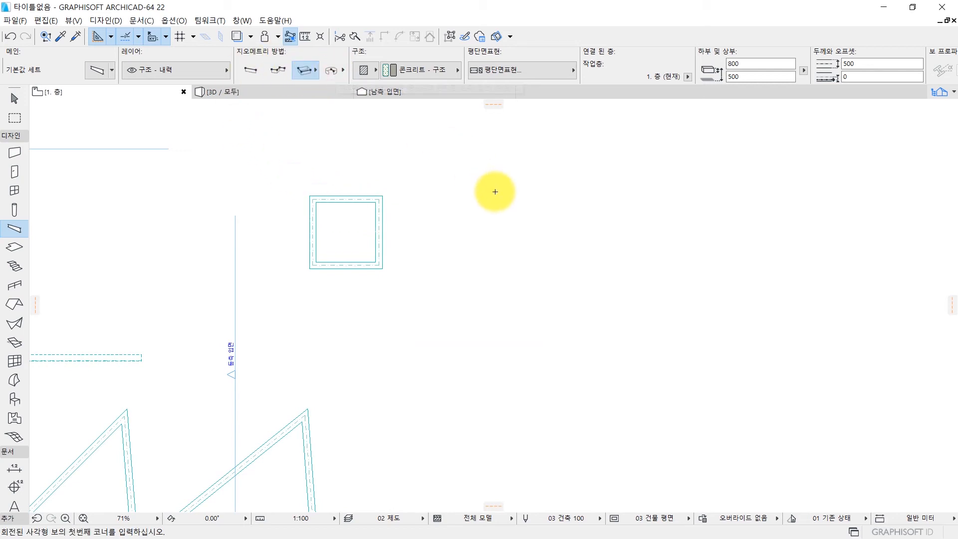
middle_click_drag(487, 180, 349, 186)
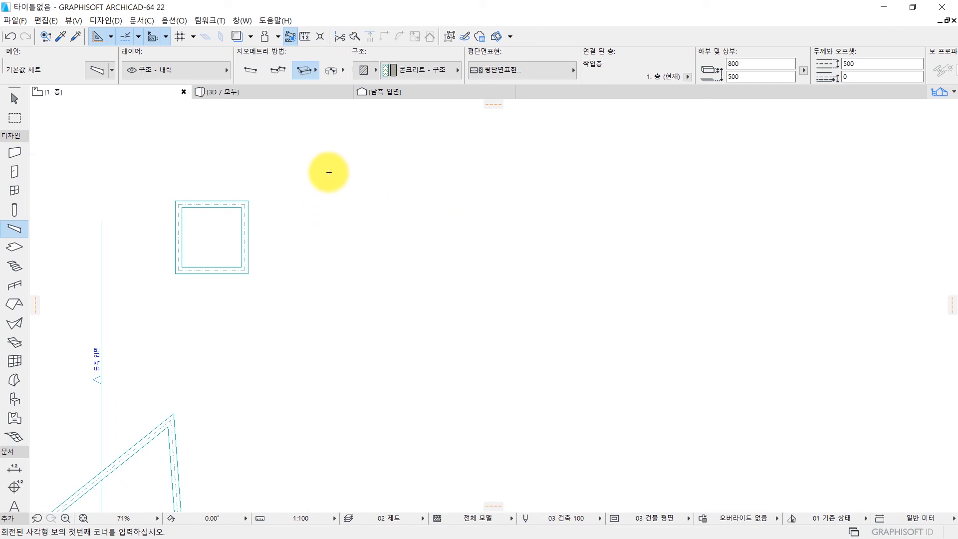
left_click(291, 169)
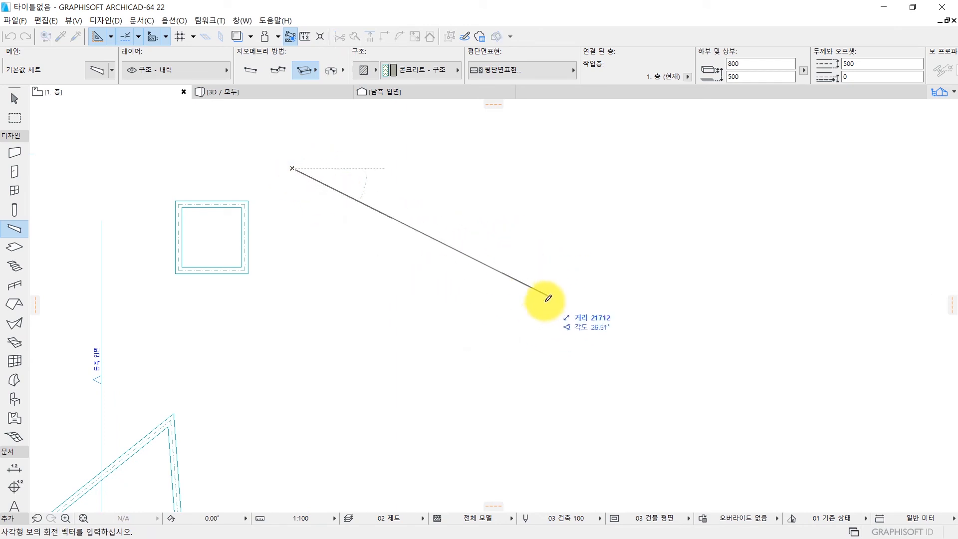
left_click(486, 375)
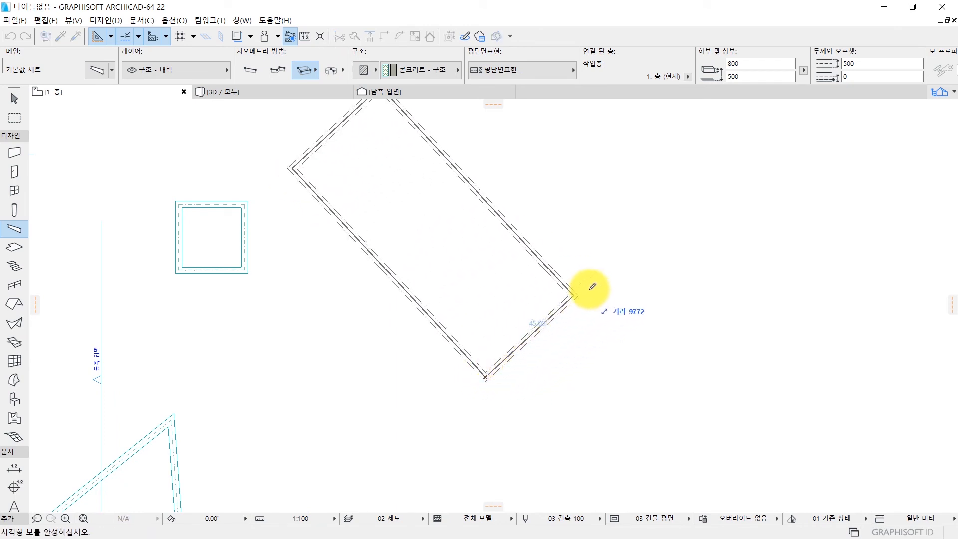
scroll(644, 230, "down", 2)
middle_click_drag(641, 229, 535, 348)
left_click(610, 278)
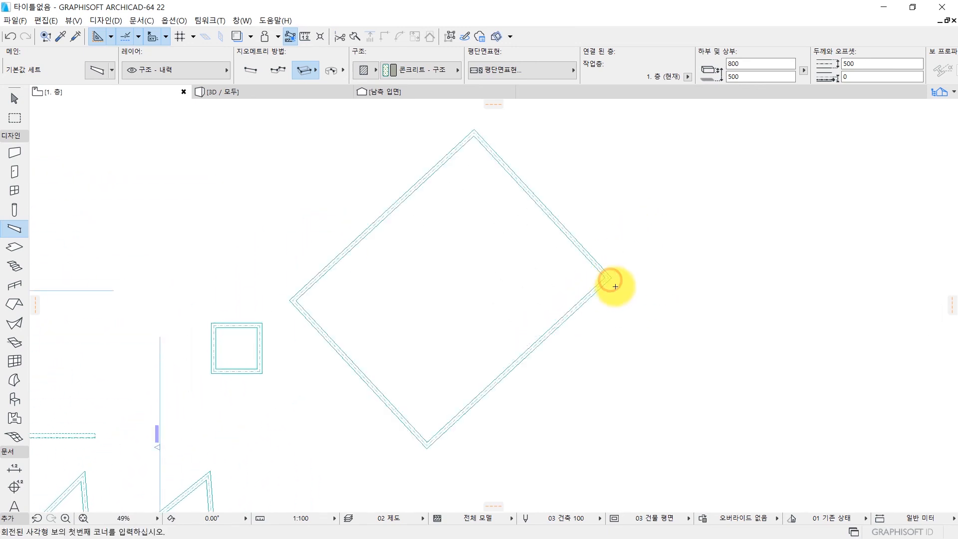
scroll(546, 340, "down", 1)
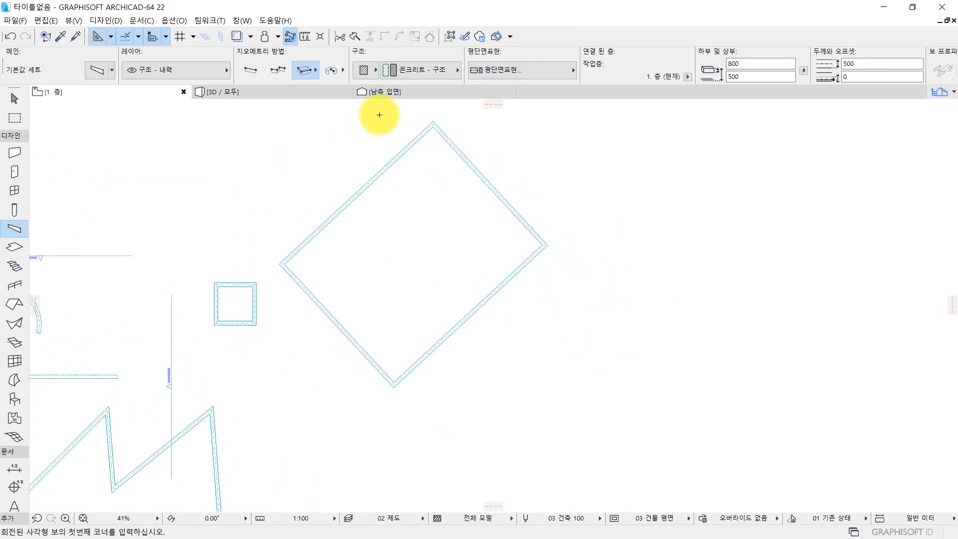
left_click(336, 74)
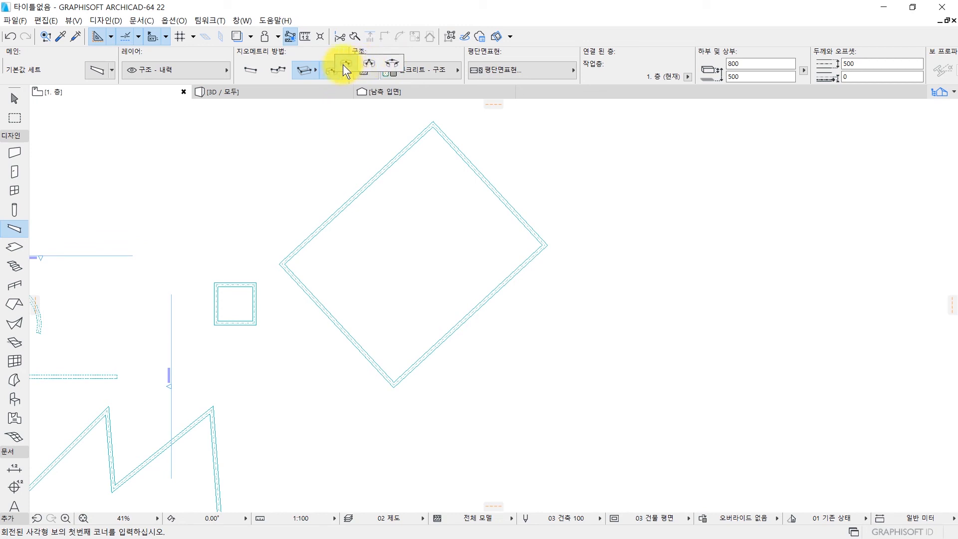
left_click(327, 71)
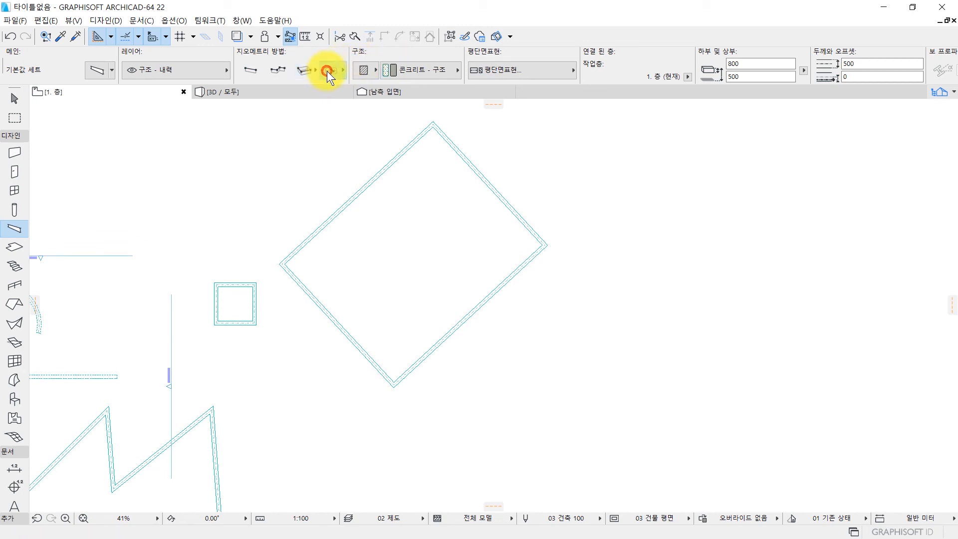
key("Escape")
Show the model in the 3D view and look over the curved, inclined, chained and rectangular beams
key("F3")
scroll(453, 208, "down", 10)
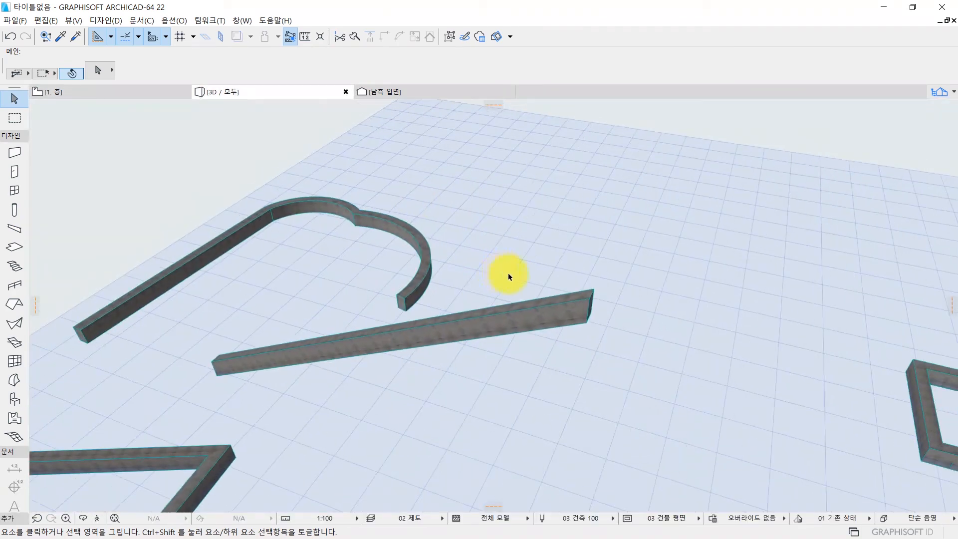
mouse_move(528, 242)
middle_mouse_down("shift")
mouse_move(387, 227)
mouse_move(494, 259)
mouse_move(415, 226)
mouse_move(507, 253)
mouse_move(470, 242)
mouse_move(524, 238)
middle_mouse_up("shift")
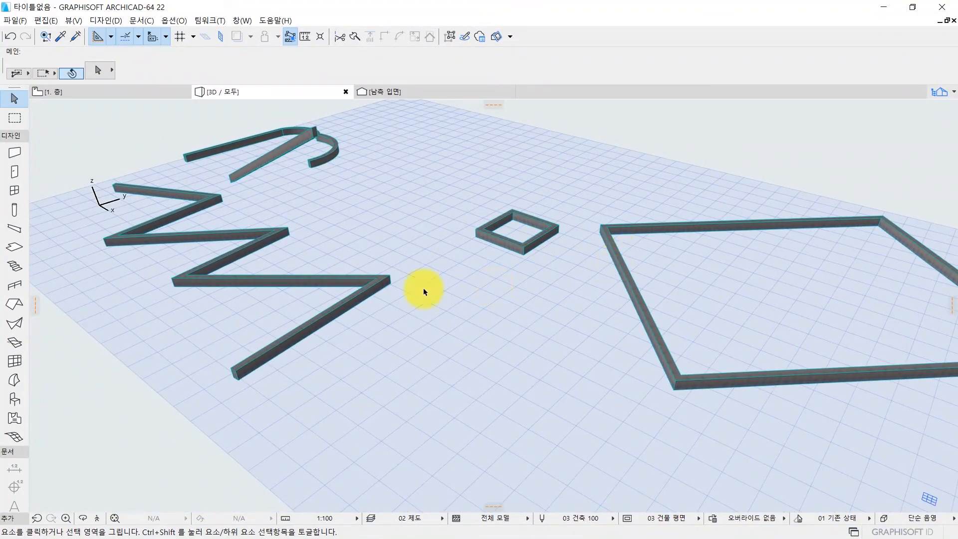